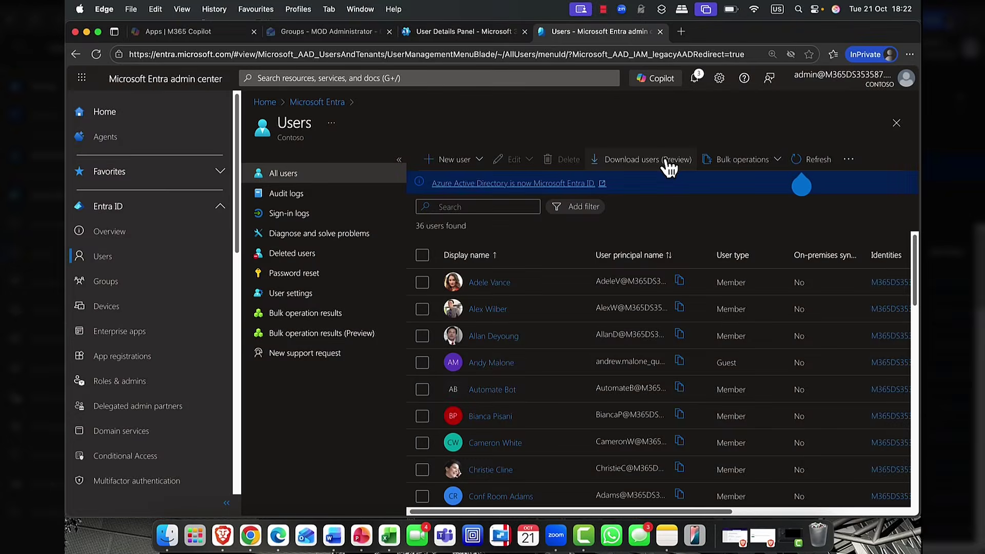
Start a bulk download of all users as exportUsers_2025-10-21 and check the help article about downloading users.
left_click(669, 164)
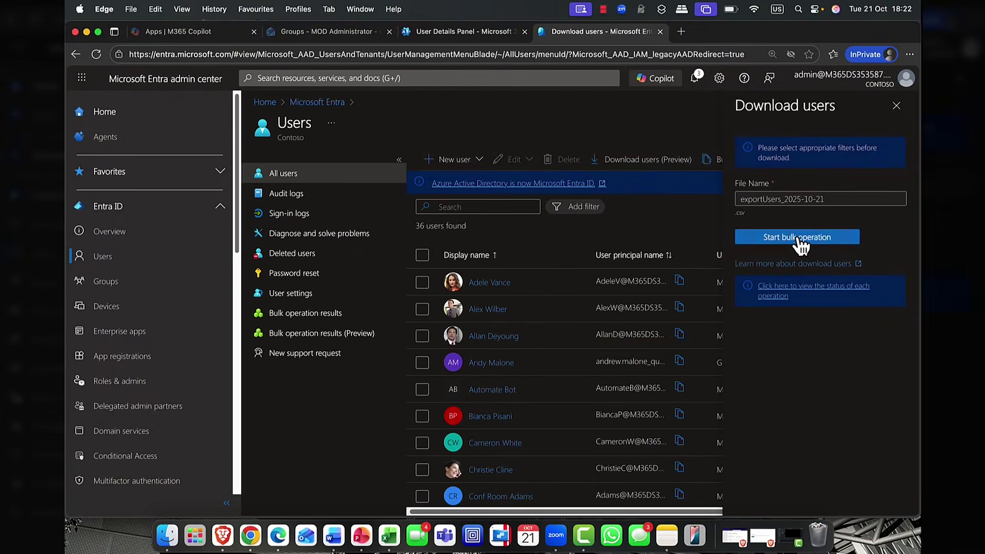
left_click(553, 320)
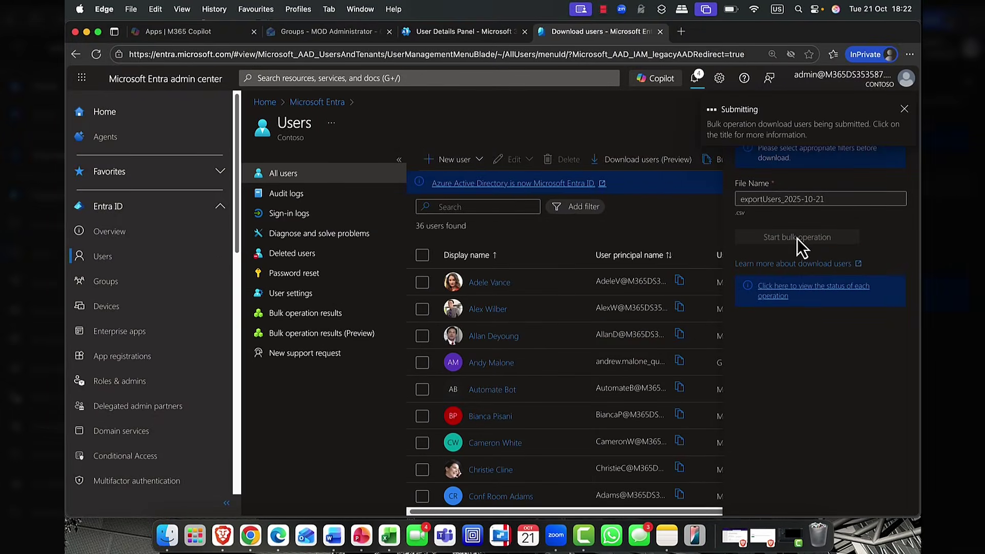
left_click(810, 264)
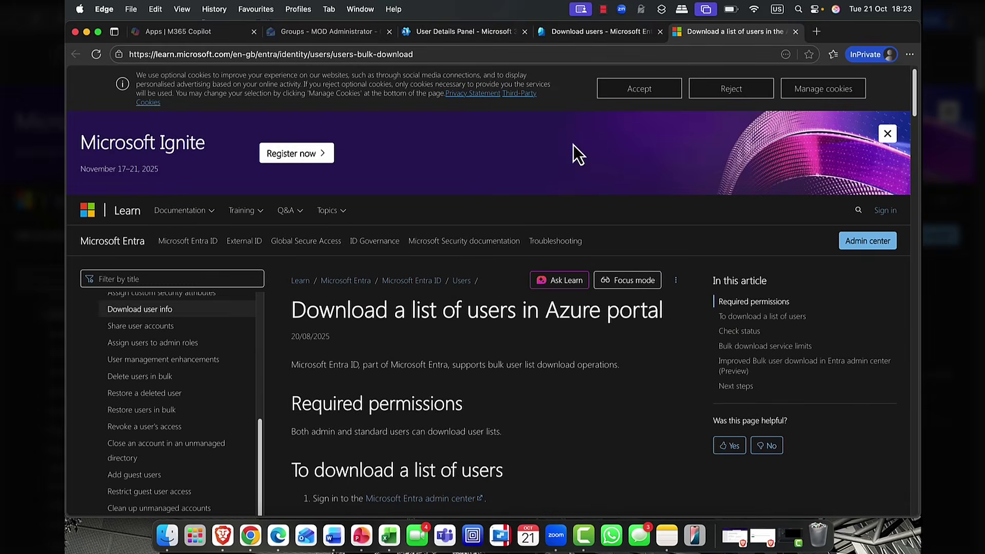
left_click(795, 32)
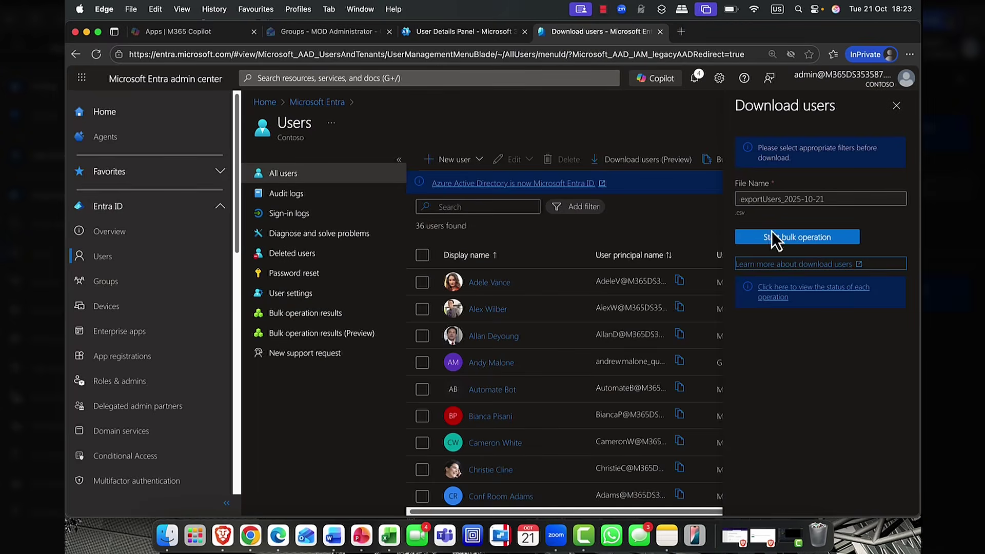
Download exportUsers_2025-10-21.csv from the bulk operation results and open it in Excel.
left_click(780, 295)
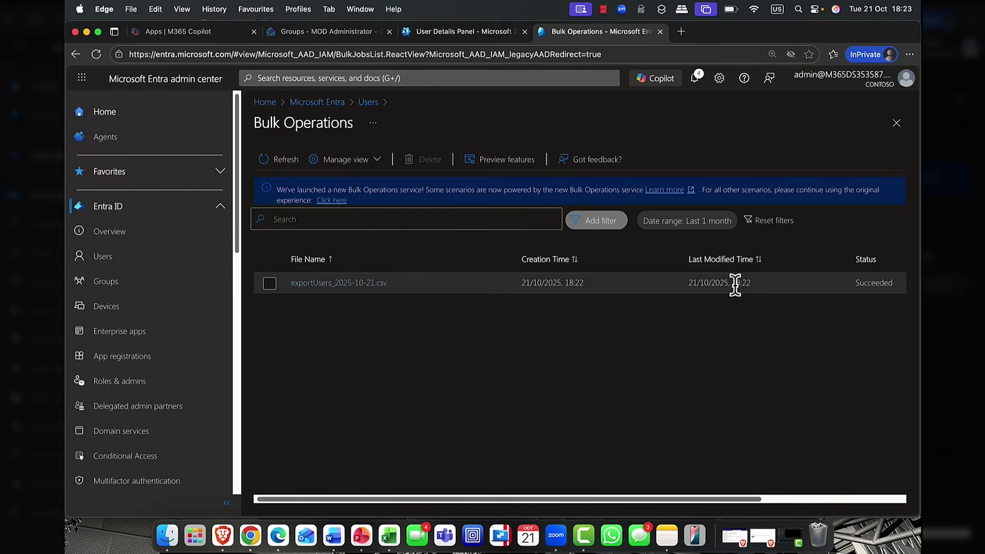
left_click(328, 285)
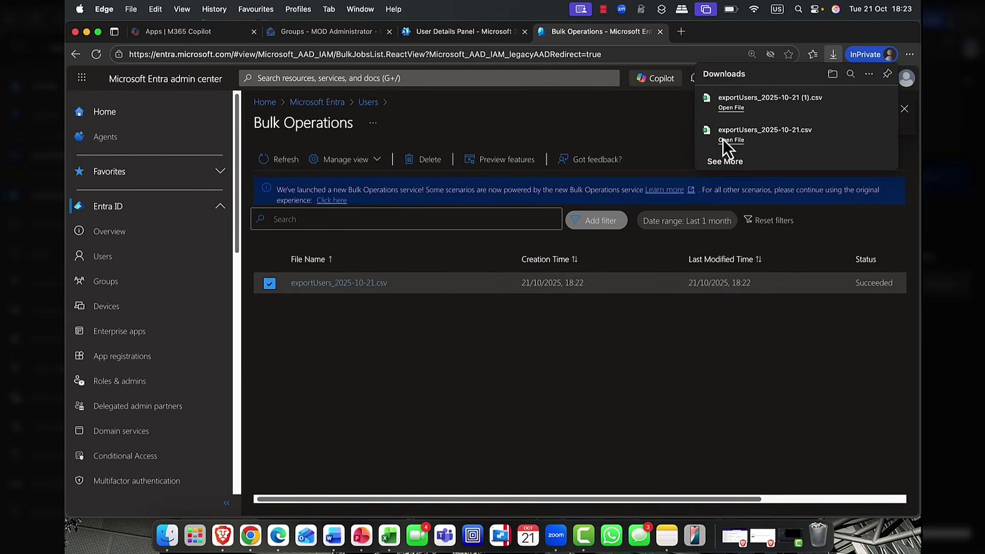
left_click(729, 141)
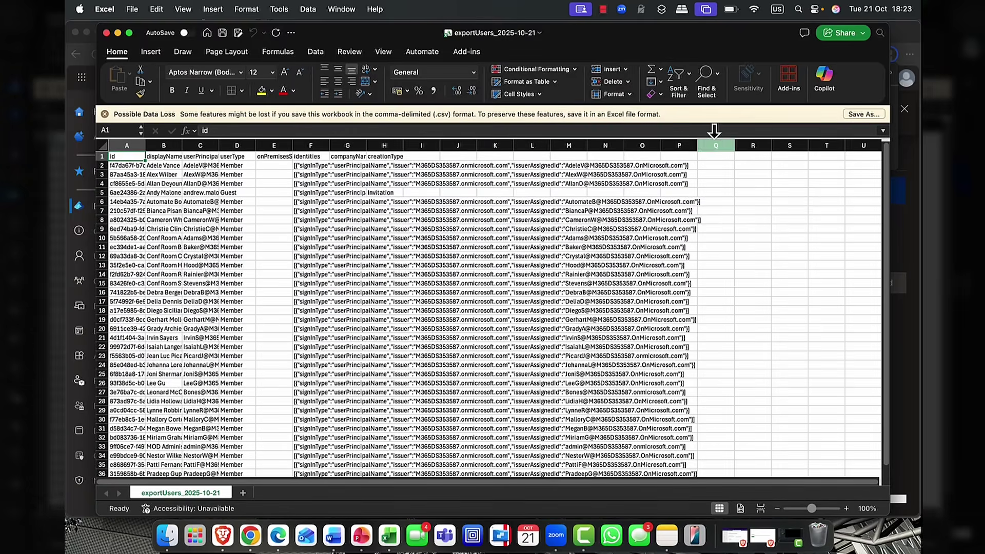
Look through the exported user data with the identities column auto-fitted, and close the workbook without saving.
double_click(329, 141)
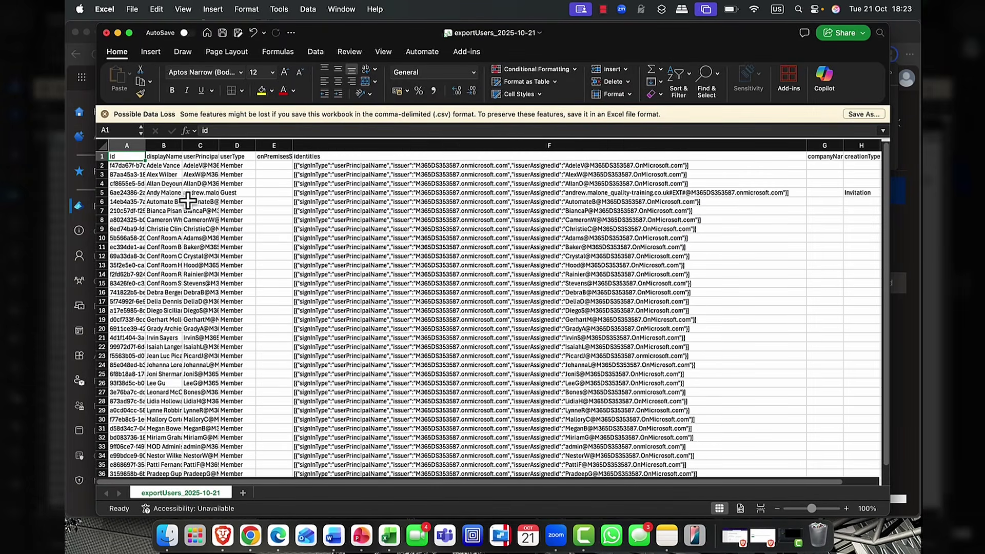
scroll(173, 218, "down", 3)
scroll(173, 217, "down", 5)
scroll(173, 218, "up", 8)
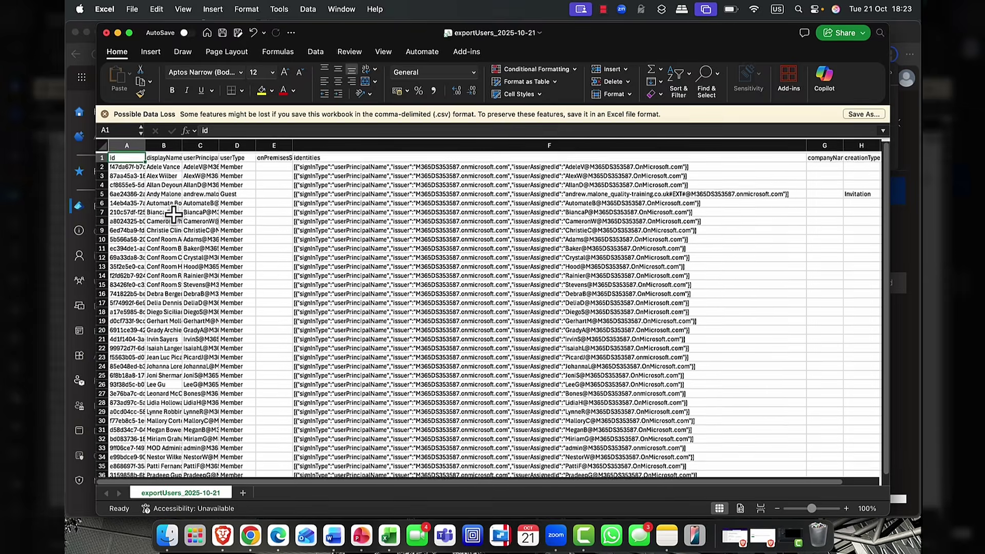
scroll(173, 215, "right", 5)
scroll(174, 214, "right", 10)
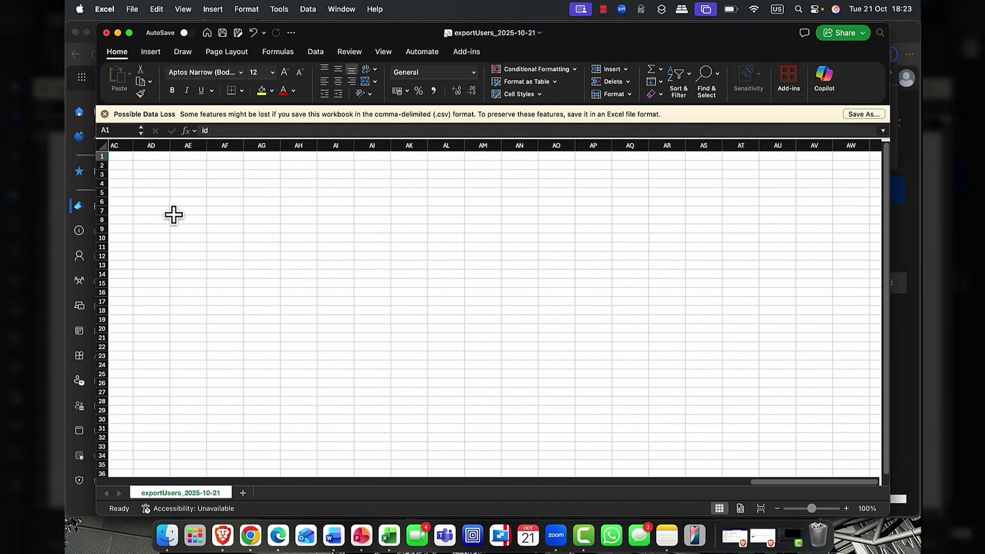
scroll(147, 156, "down", 1)
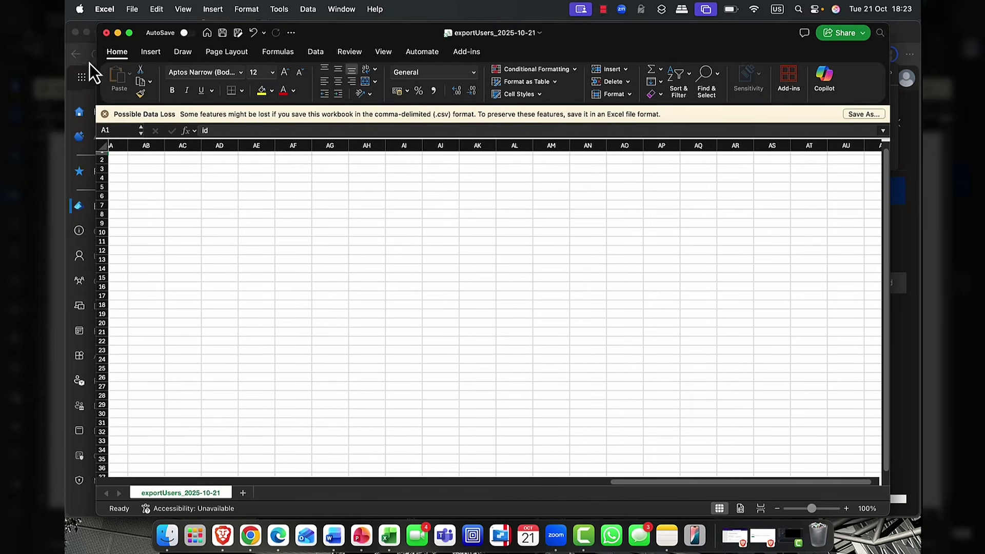
left_click(107, 33)
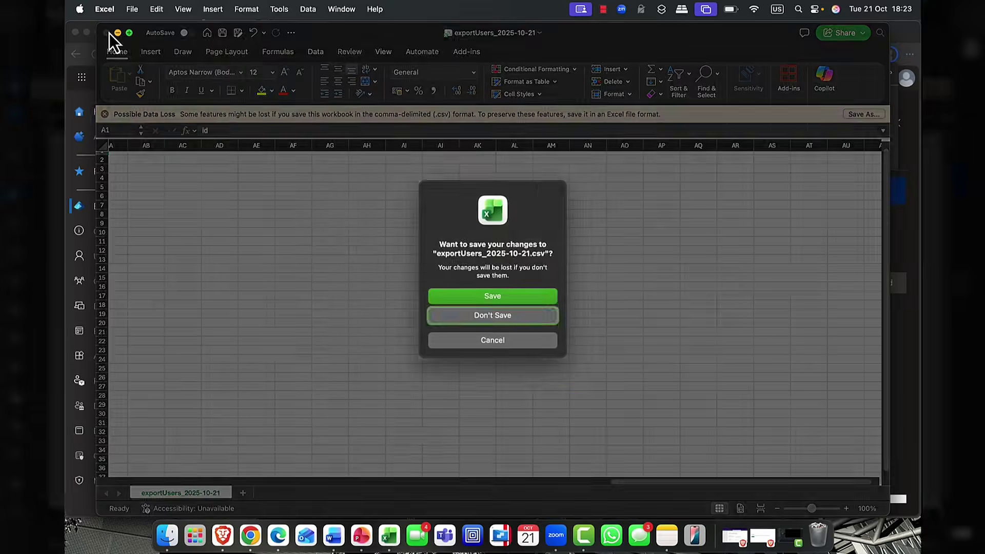
left_click(491, 316)
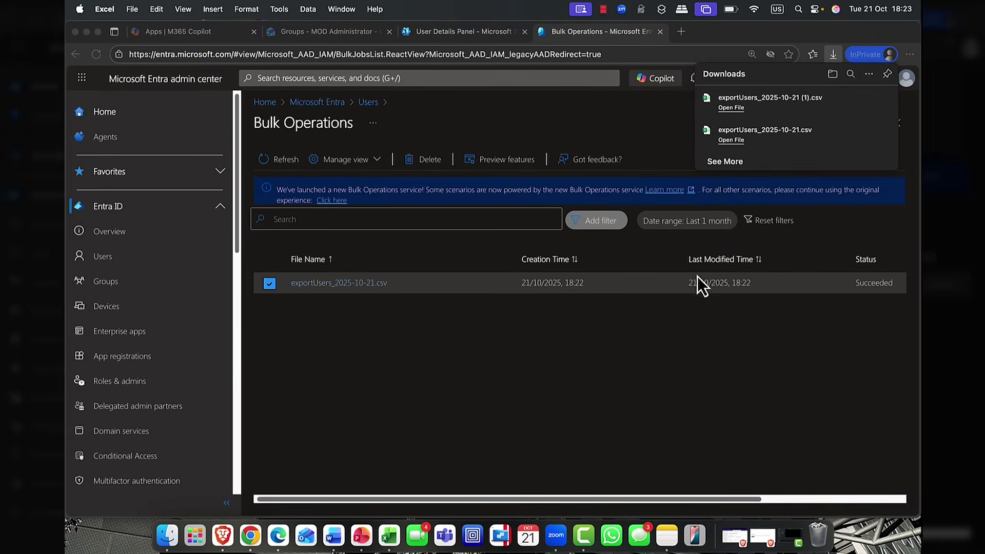
left_click(665, 400)
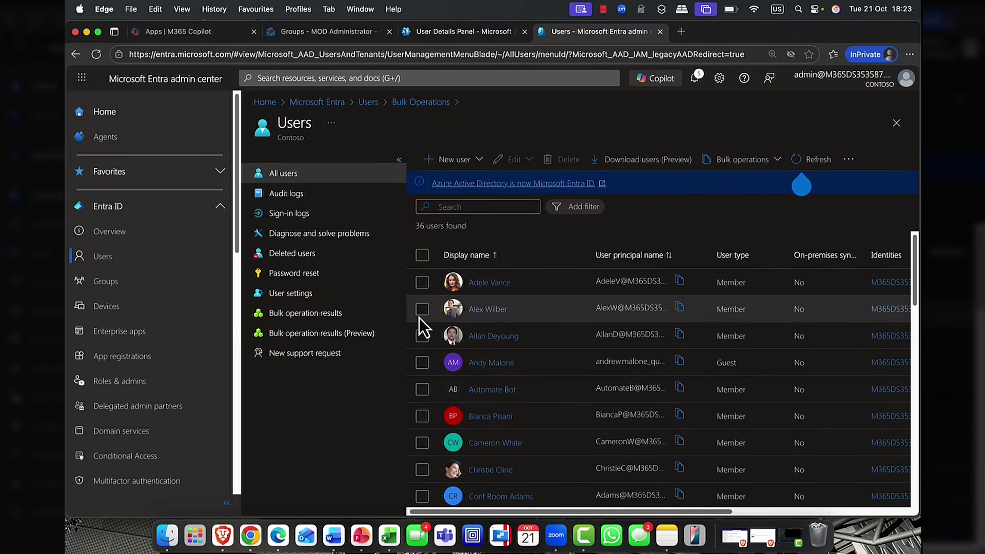
Add the first, second, third and sixth listed users to the Tromso HQ group in one bulk edit.
left_click(422, 283)
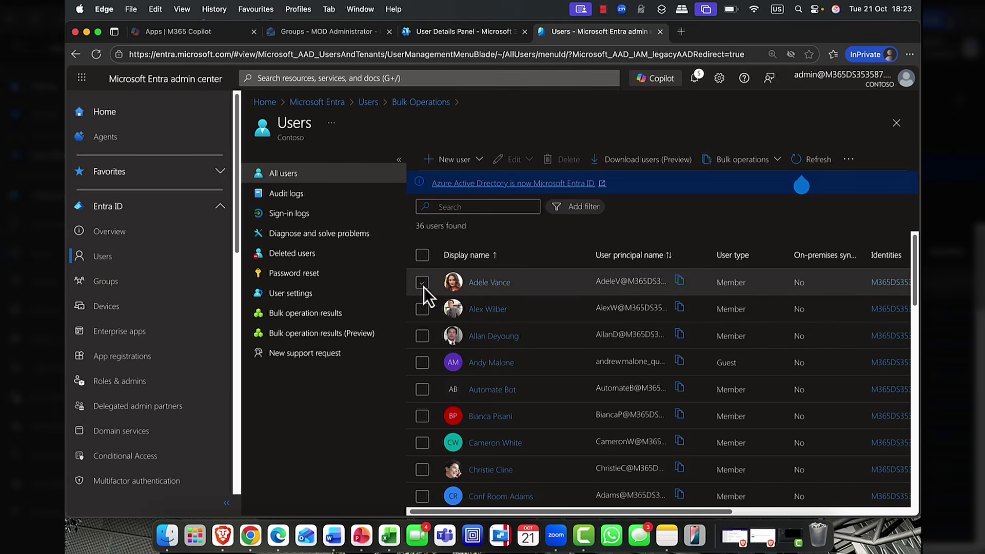
left_click(422, 283)
left_click(422, 309)
left_click(422, 336)
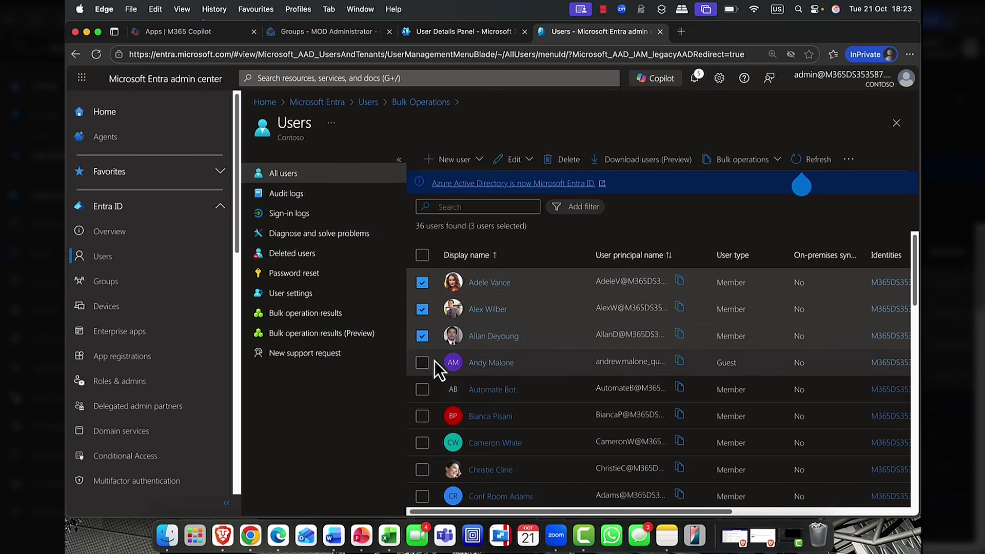
left_click(421, 416)
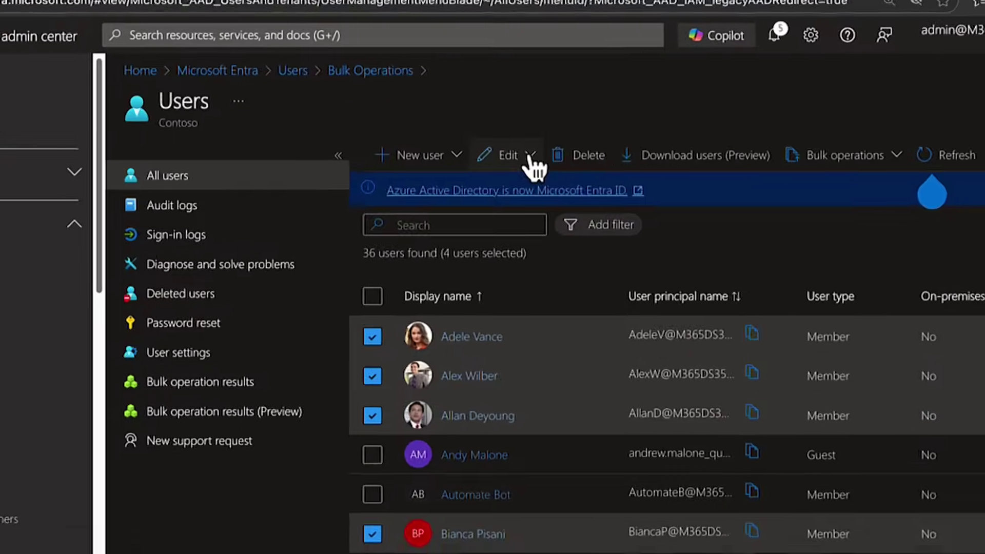
left_click(529, 159)
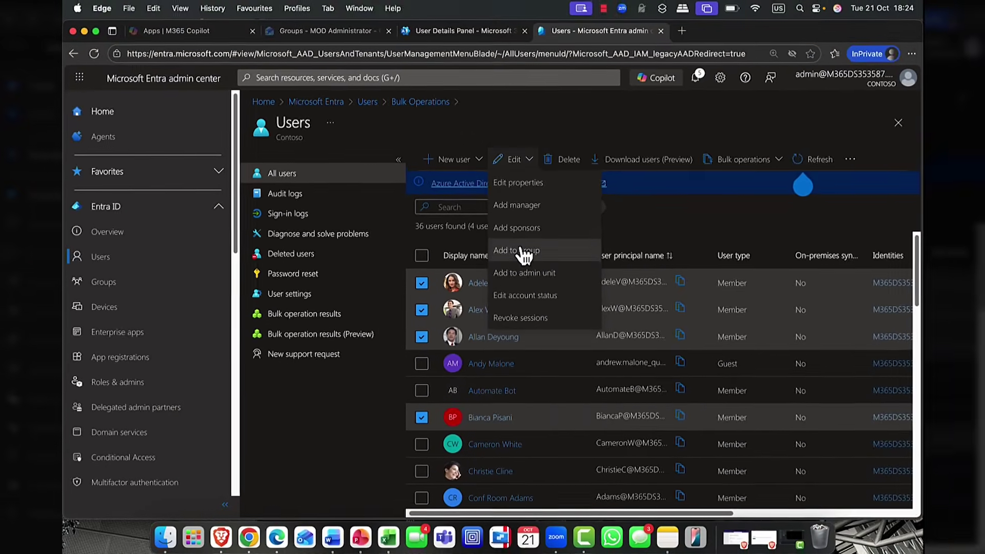
left_click(517, 301)
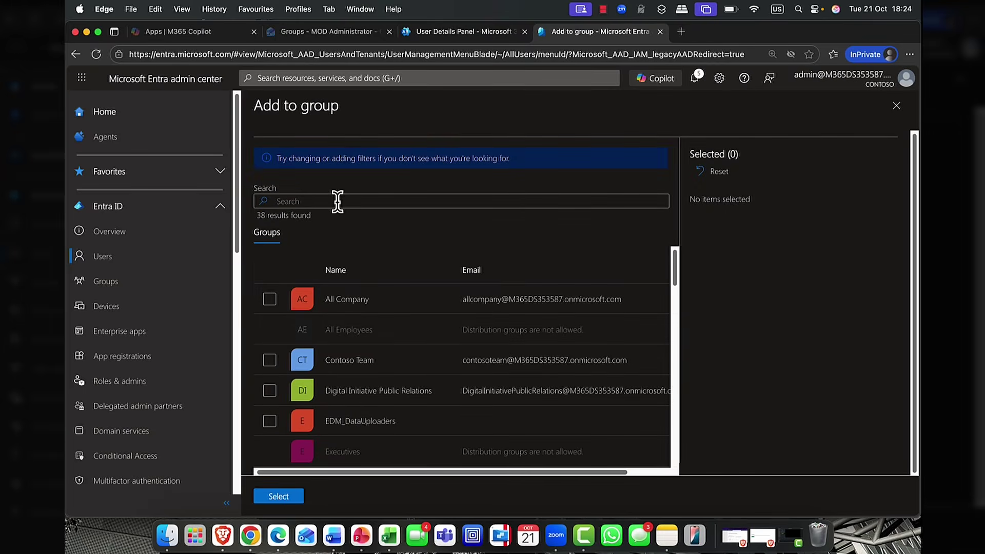
scroll(359, 297, "down", 15)
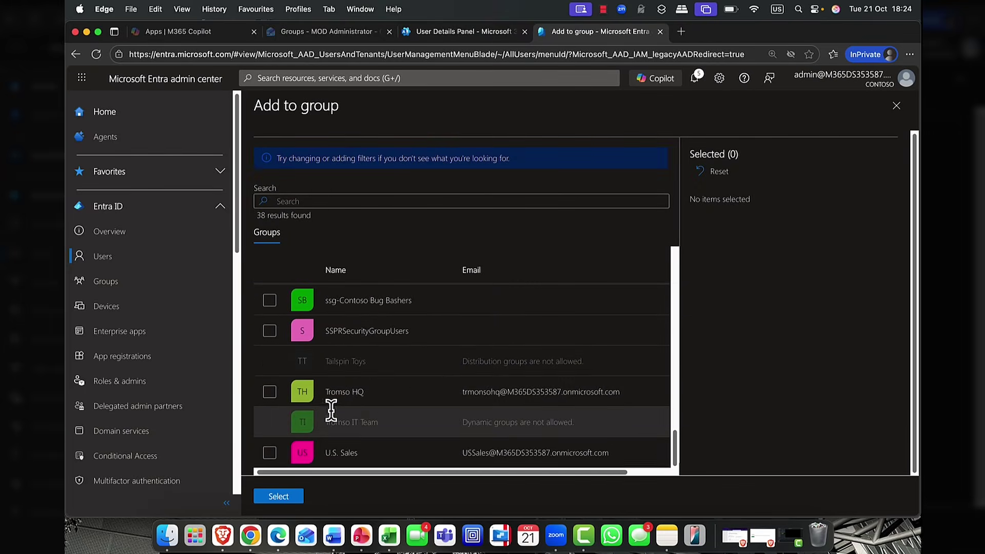
left_click(269, 392)
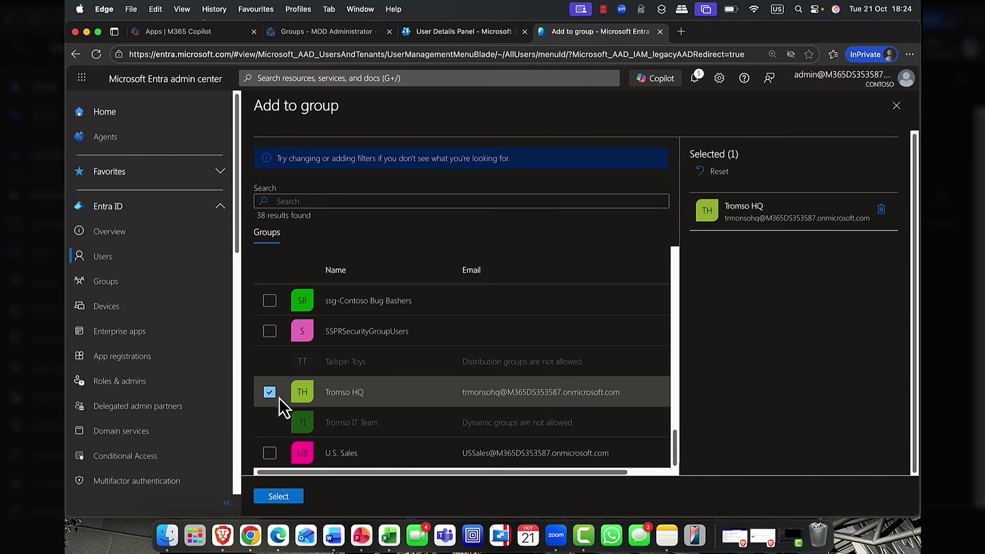
left_click(279, 497)
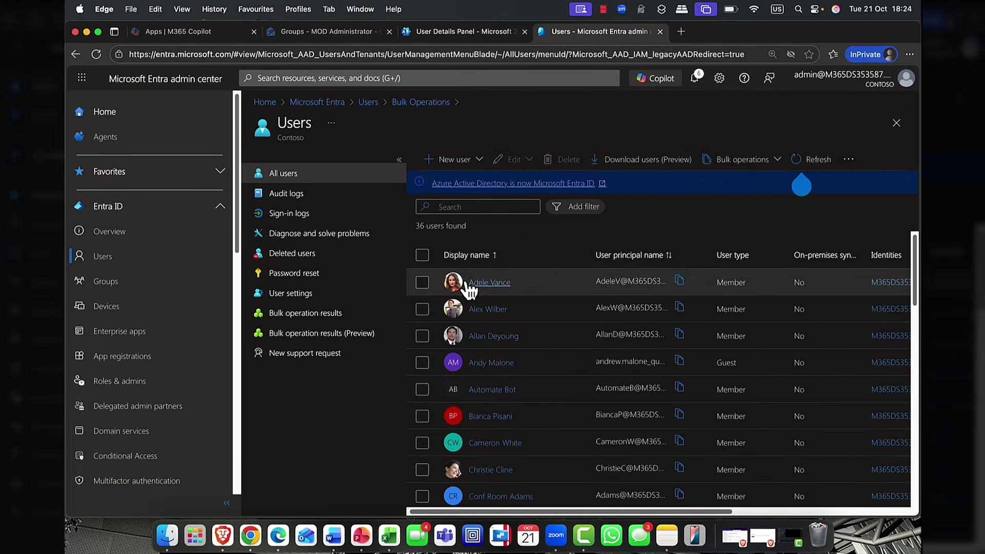
Check the group memberships of the first listed user.
left_click(484, 282)
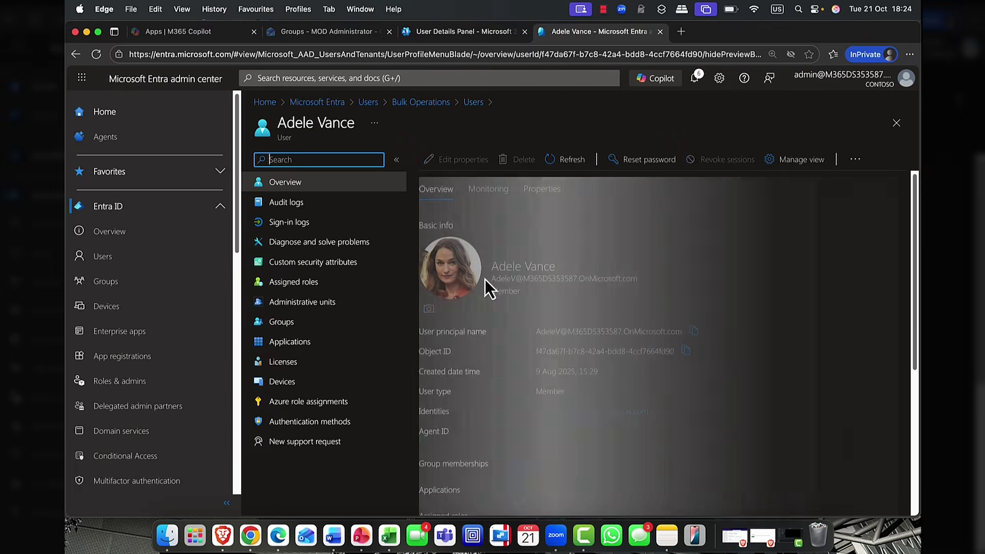
left_click(285, 322)
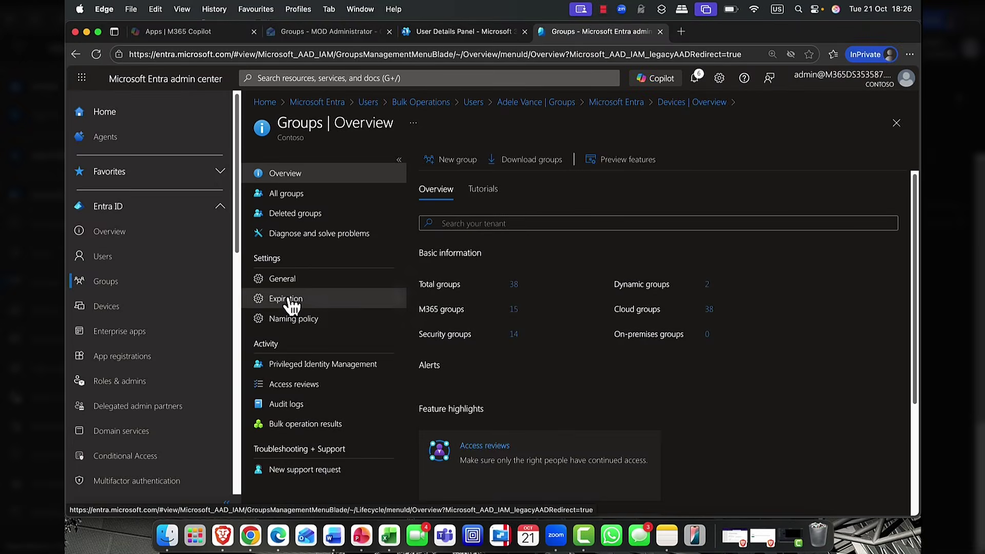
Set the group lifetime in the groups' expiration policy to 180 days and save the change.
left_click(288, 299)
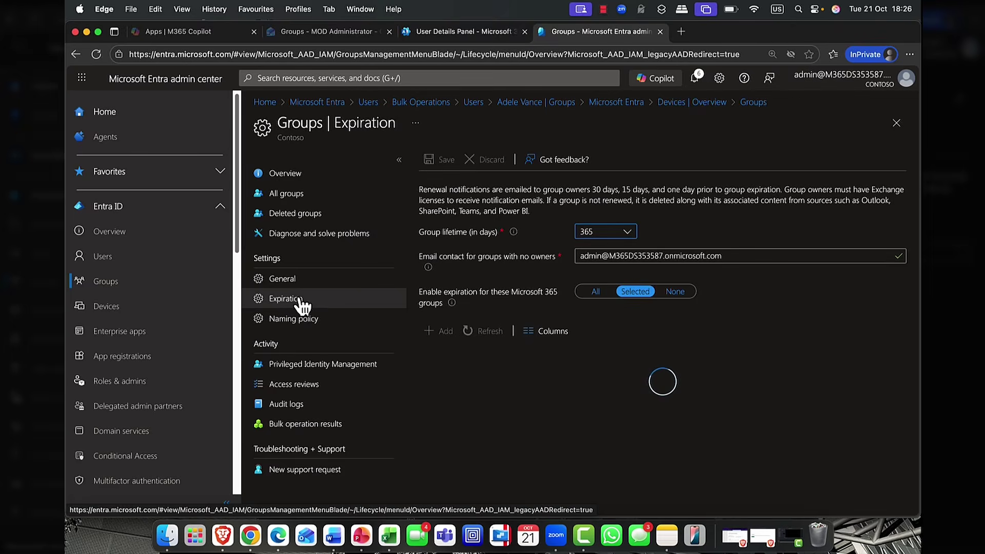
left_click_drag(747, 252, 552, 258)
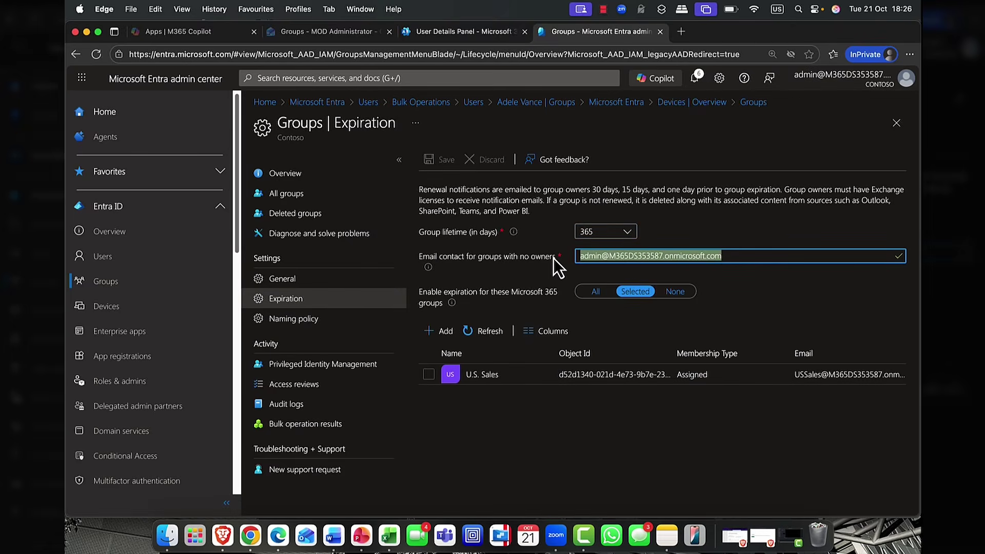
left_click(631, 234)
left_click(614, 247)
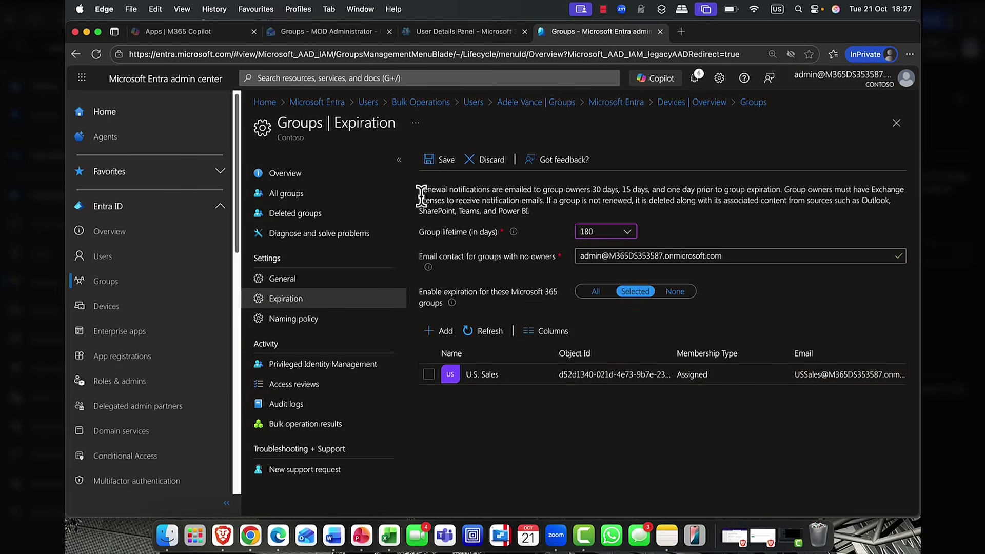
left_click(444, 167)
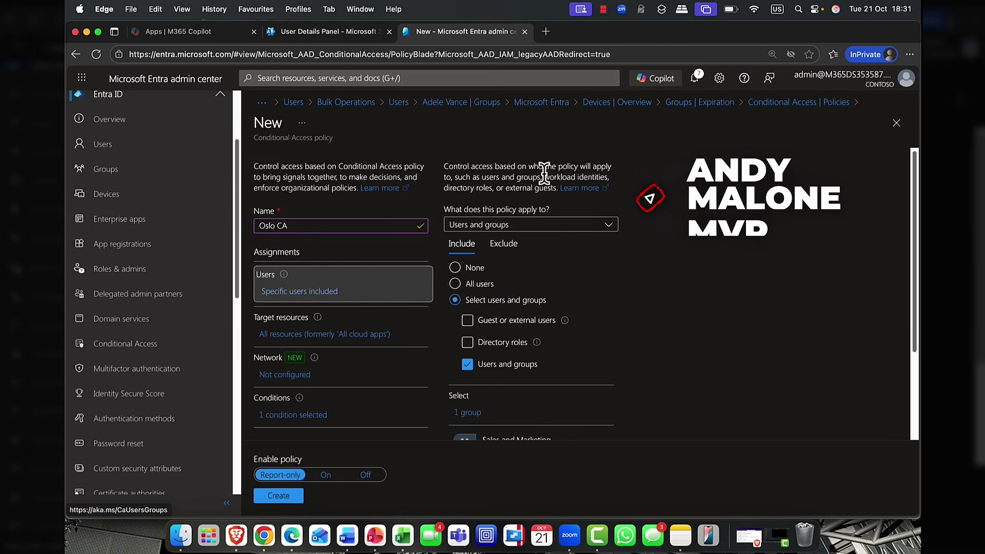
Review the new Oslo CA Conditional Access policy's users, target resources, network, conditions, grant and session settings.
scroll(312, 310, "down", 3)
scroll(312, 310, "up", 1)
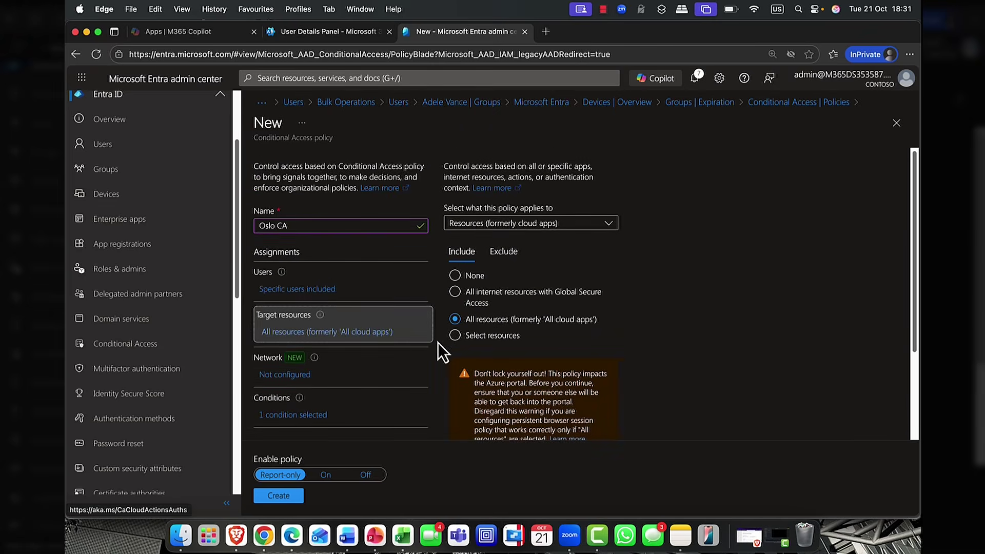
scroll(308, 336, "down", 3)
left_click(293, 372)
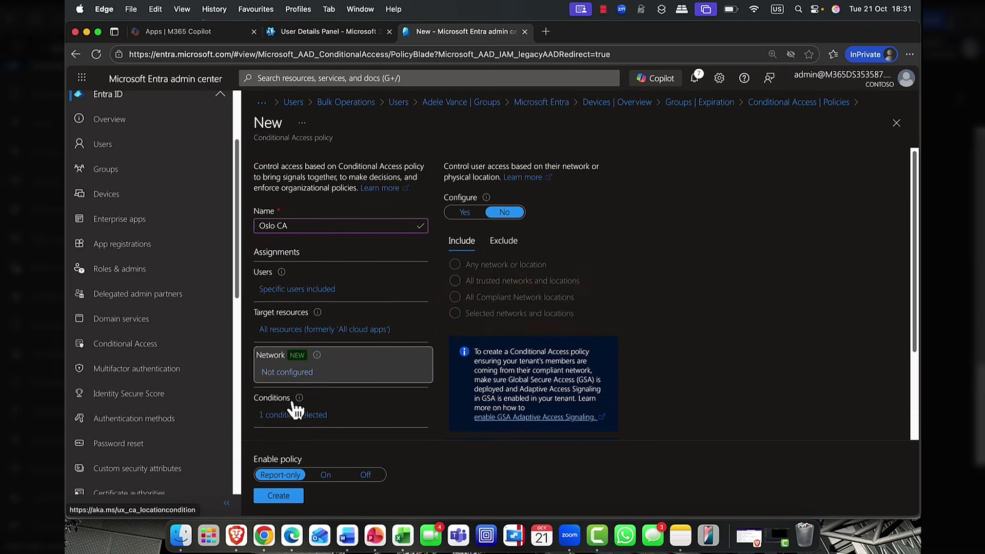
left_click(298, 415)
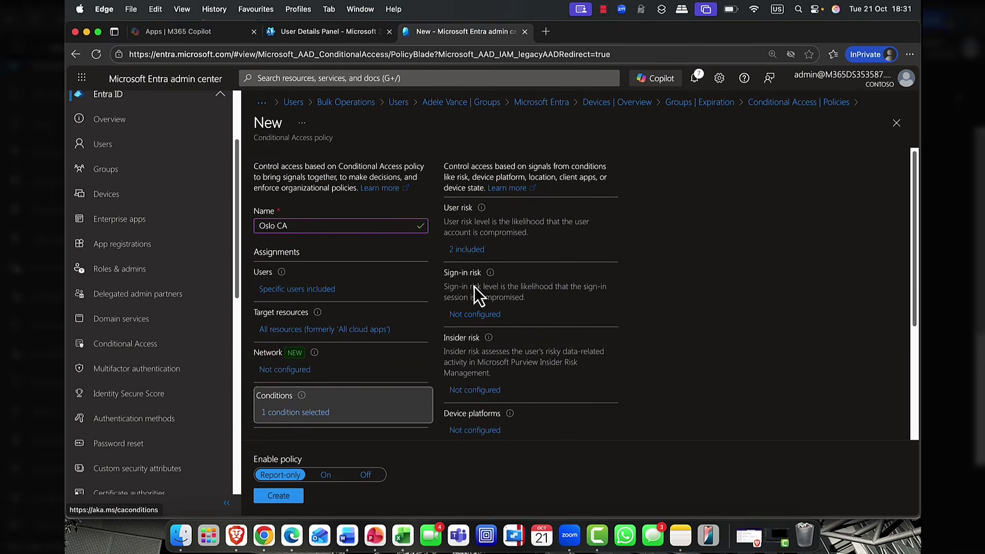
scroll(477, 318, "down", 3)
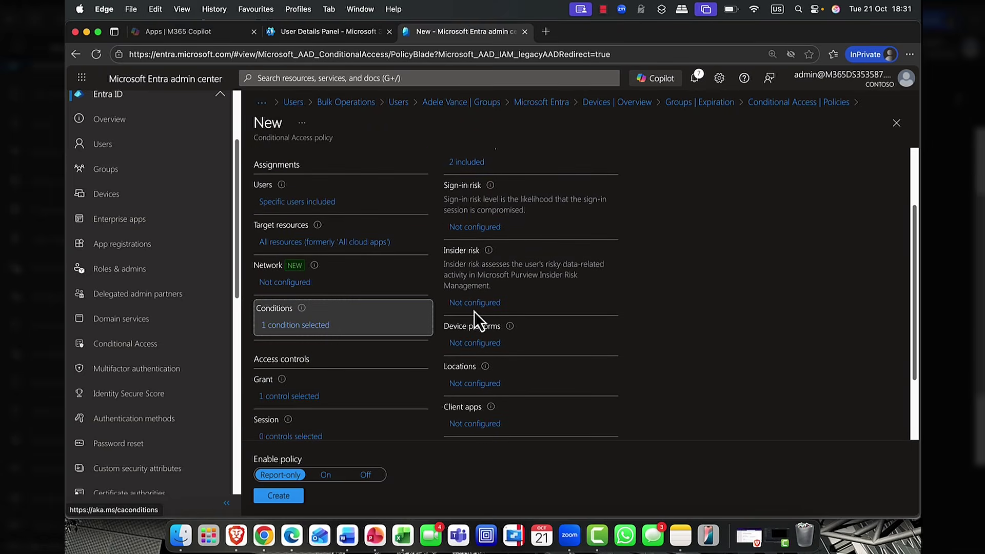
scroll(324, 386, "down", 3)
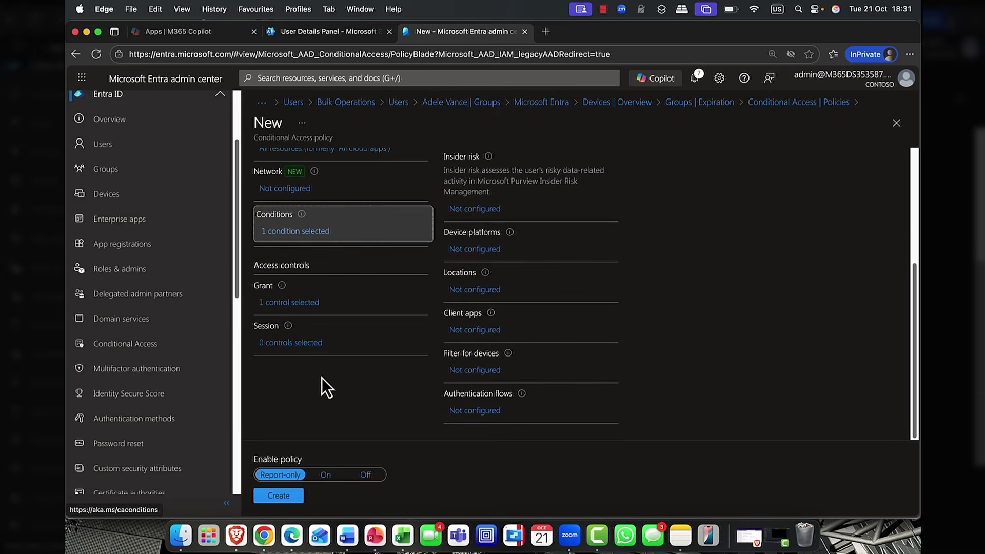
left_click(292, 303)
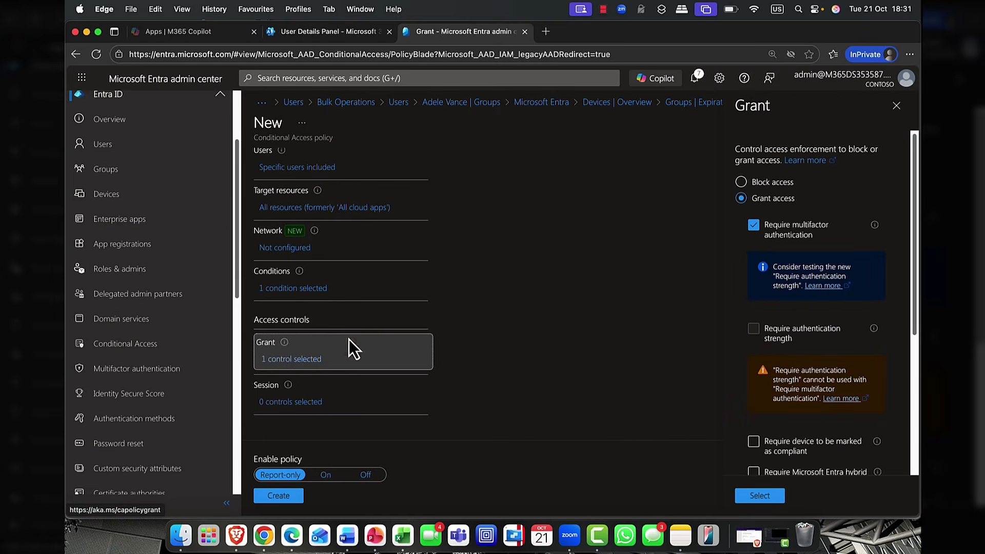
left_click(303, 401)
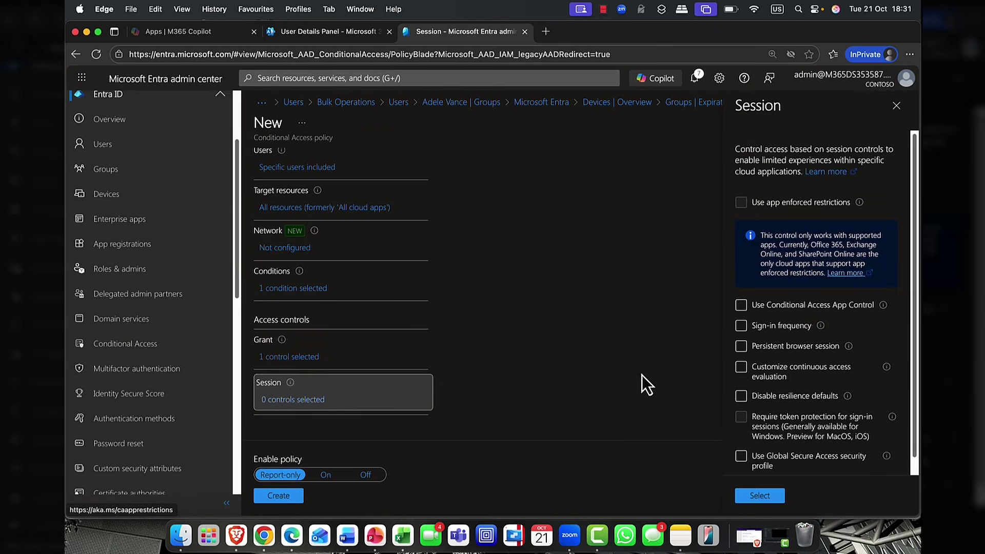
Try a sign-in frequency session control with periodic reauthentication every 4 hours, and clear it again.
left_click(764, 327)
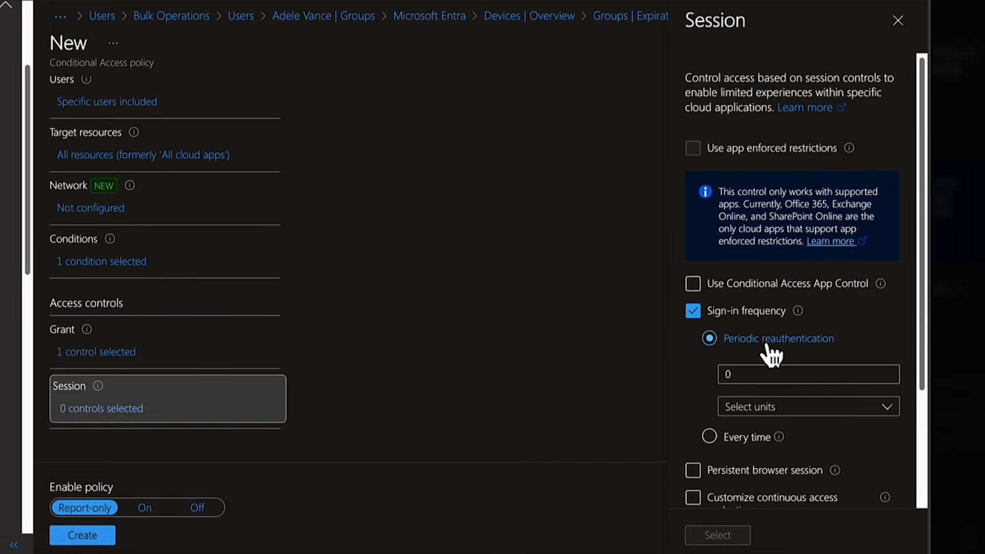
scroll(768, 349, "down", 1)
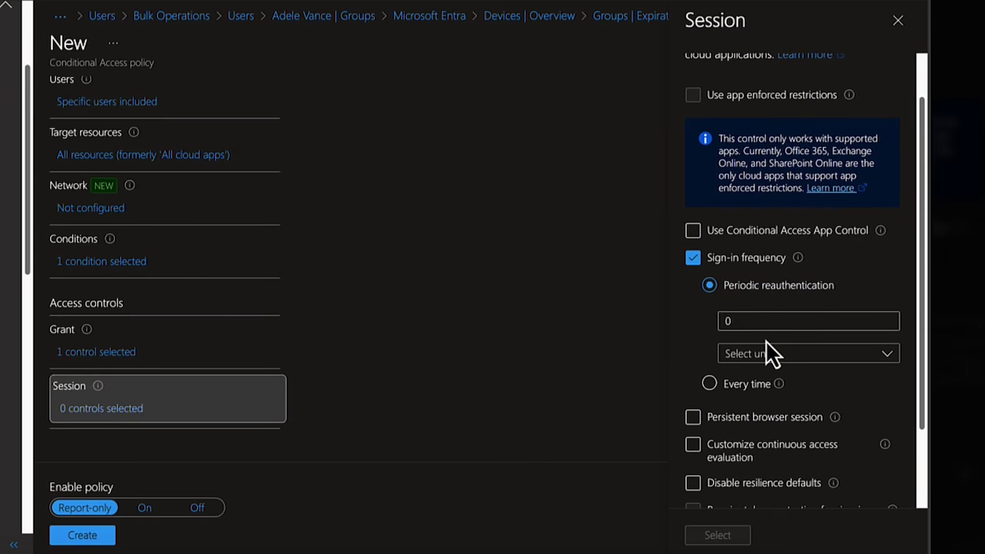
double_click(743, 322)
type("4")
left_click(770, 354)
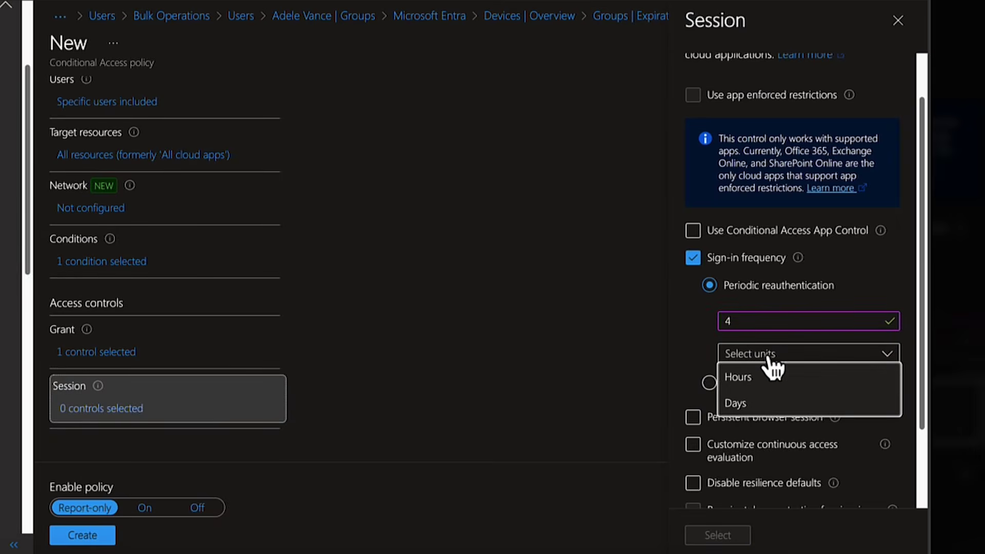
left_click(739, 378)
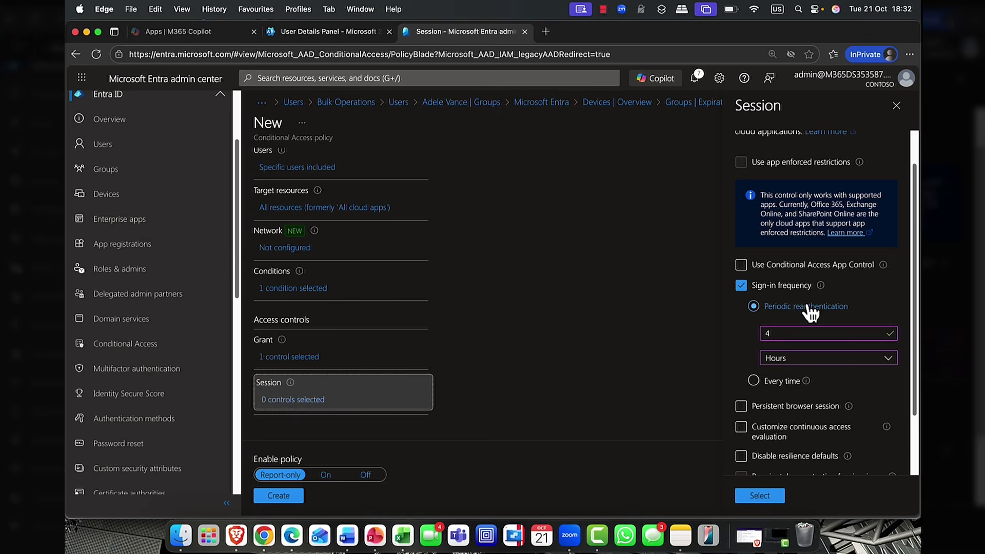
left_click(776, 285)
Enable the persistent browser session control to examine its options, and clear it again.
left_click(741, 329)
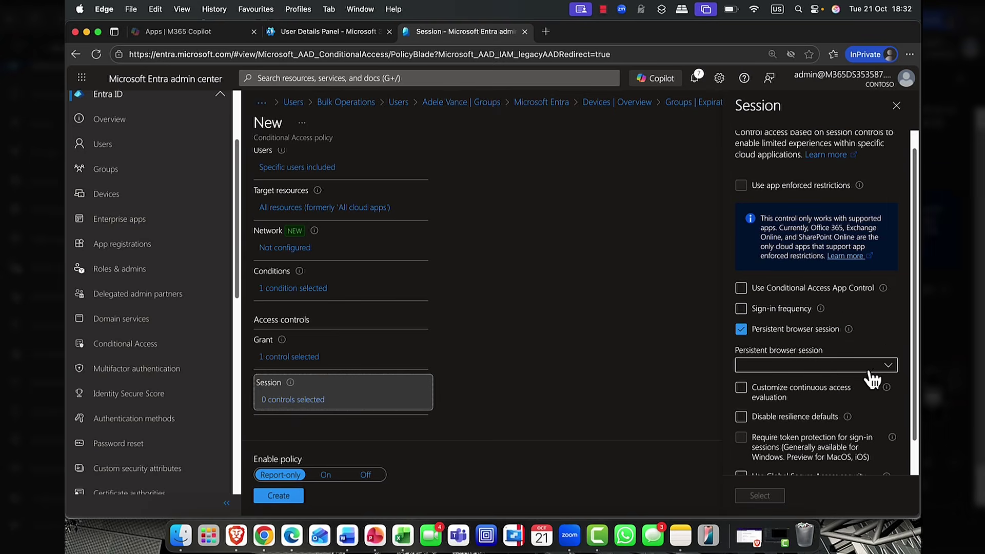
left_click(893, 367)
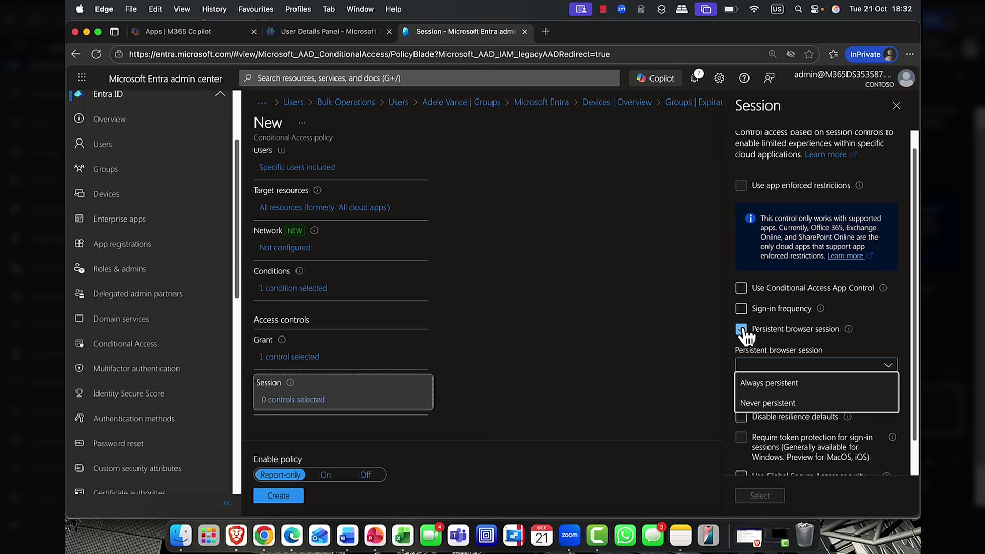
left_click(745, 335)
left_click(743, 335)
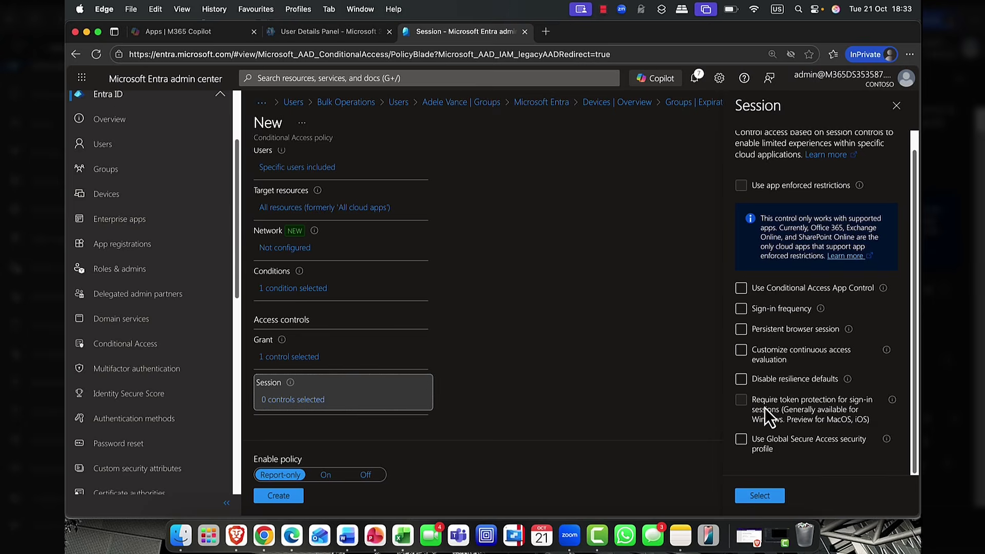
Create the Oslo CA policy in report-only mode without session controls and reload the policy list.
left_click(759, 496)
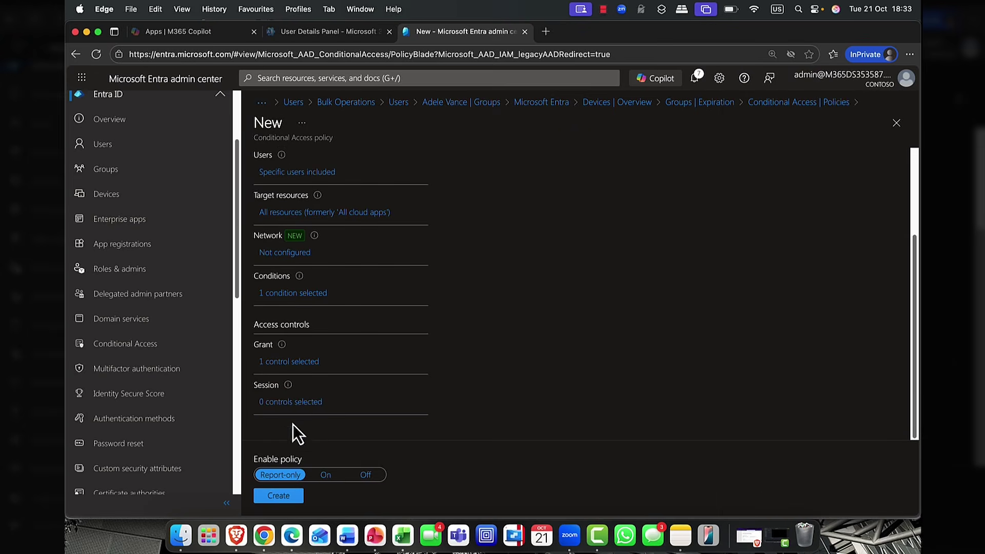
left_click(281, 496)
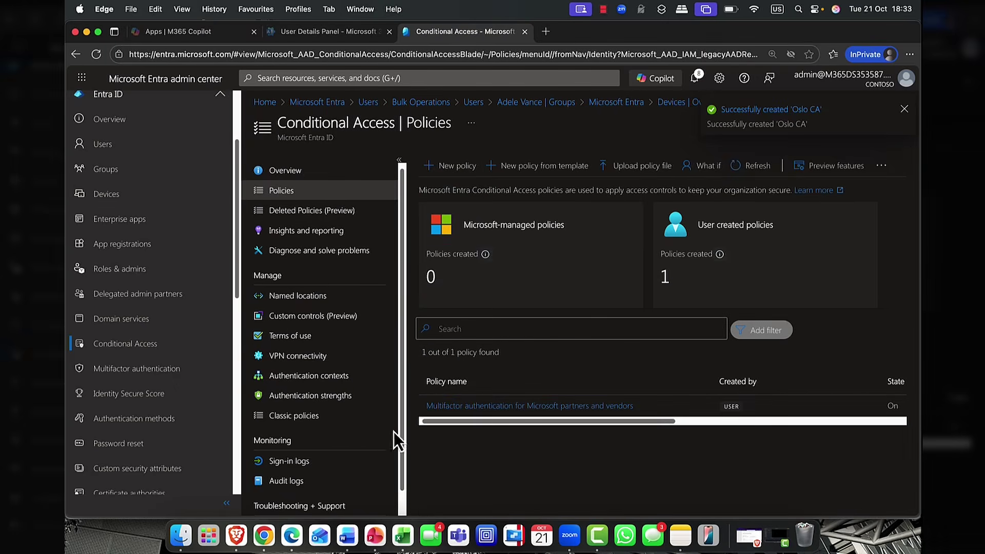
left_click(96, 53)
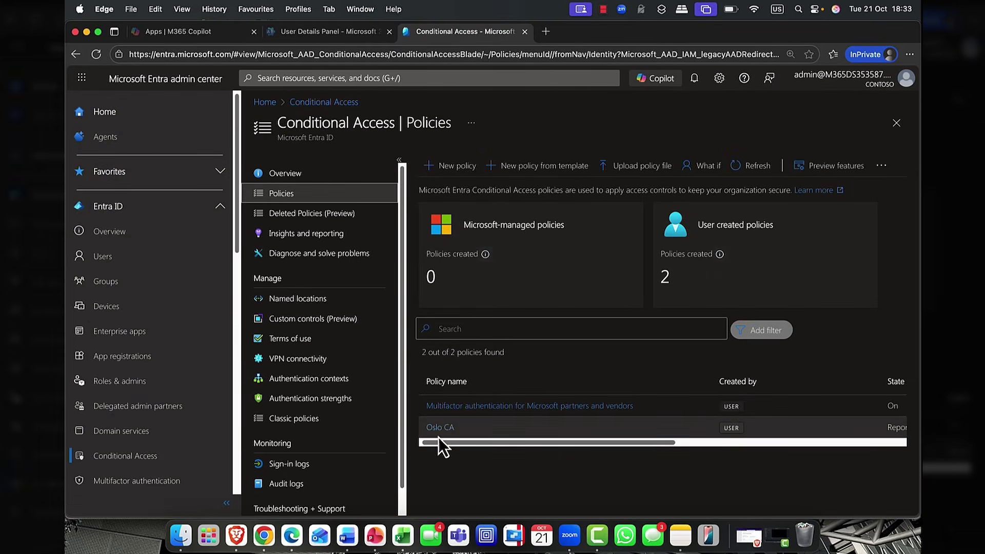
Delete the Oslo CA policy from the Conditional Access policies.
left_click_drag(466, 441, 897, 438)
left_click(893, 428)
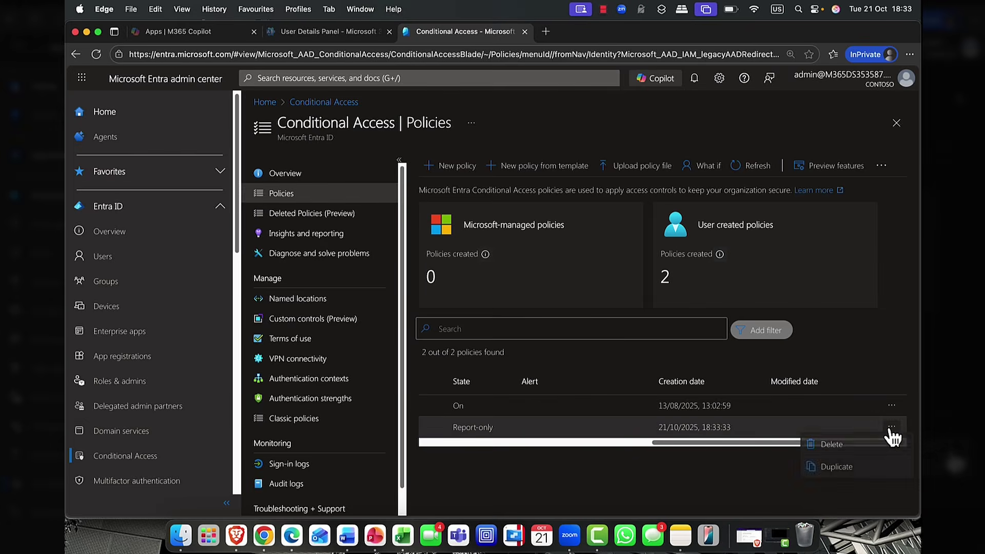
left_click(832, 445)
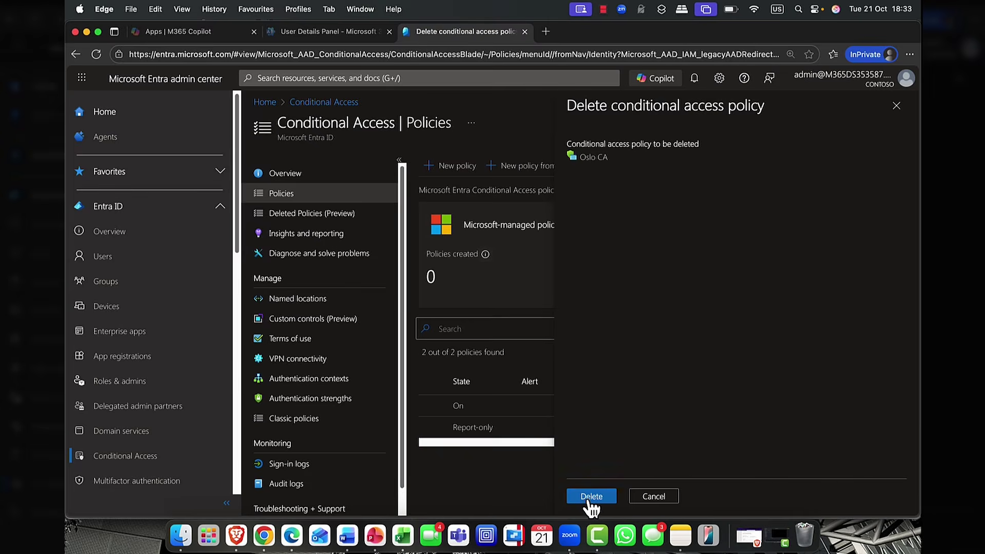
left_click(590, 496)
left_click(746, 358)
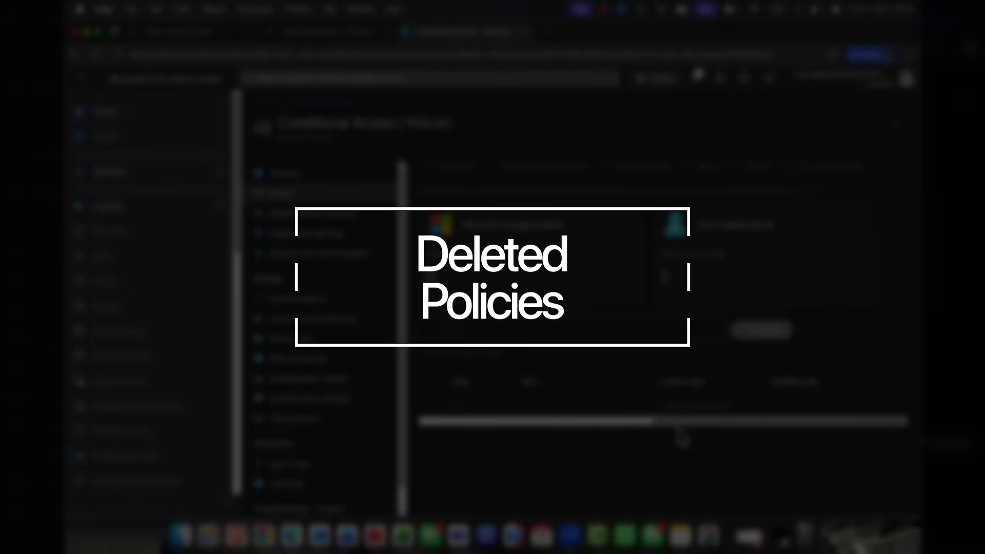
left_click_drag(679, 422, 411, 413)
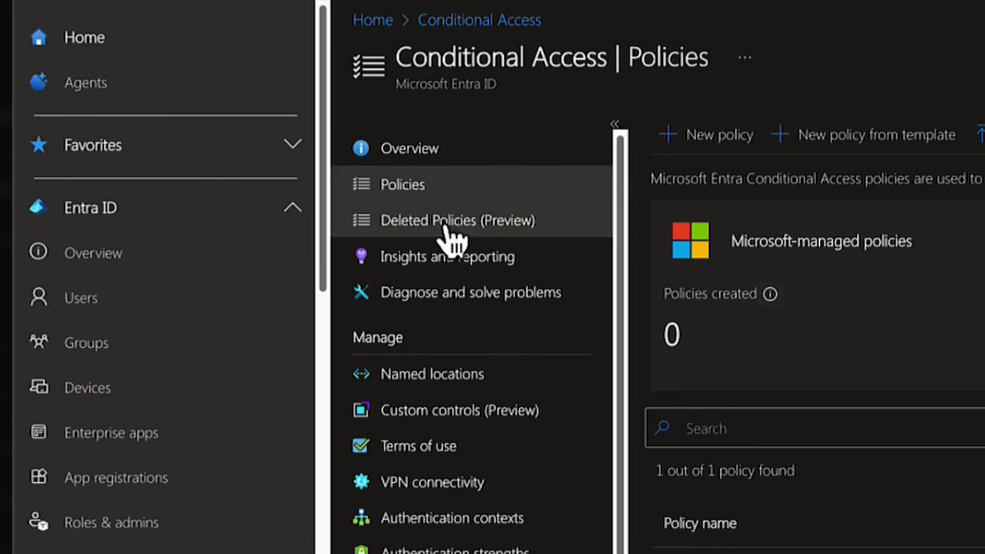
Try to restore the Oslo CA policy from the deleted Conditional Access policies, and return to the policy list.
left_click(306, 216)
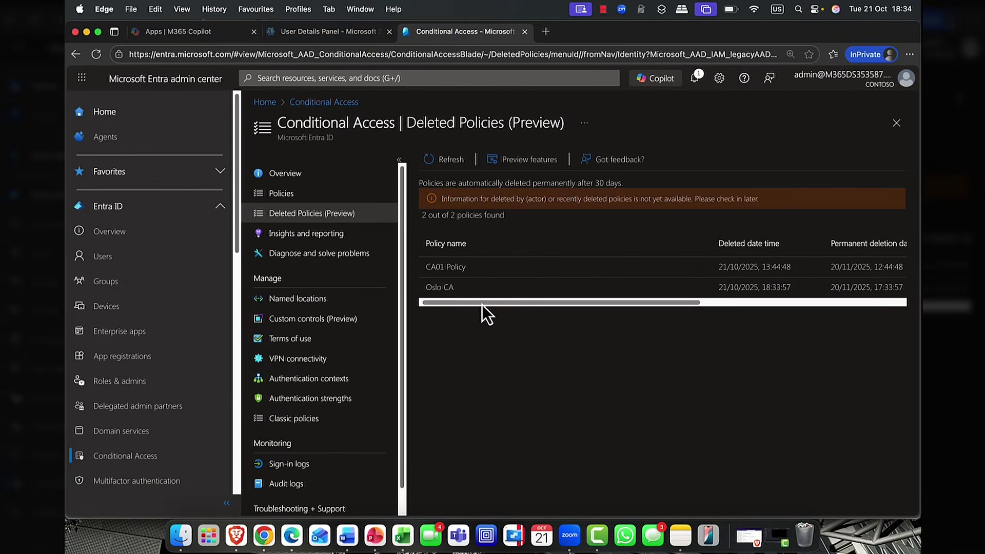
left_click_drag(482, 304, 814, 296)
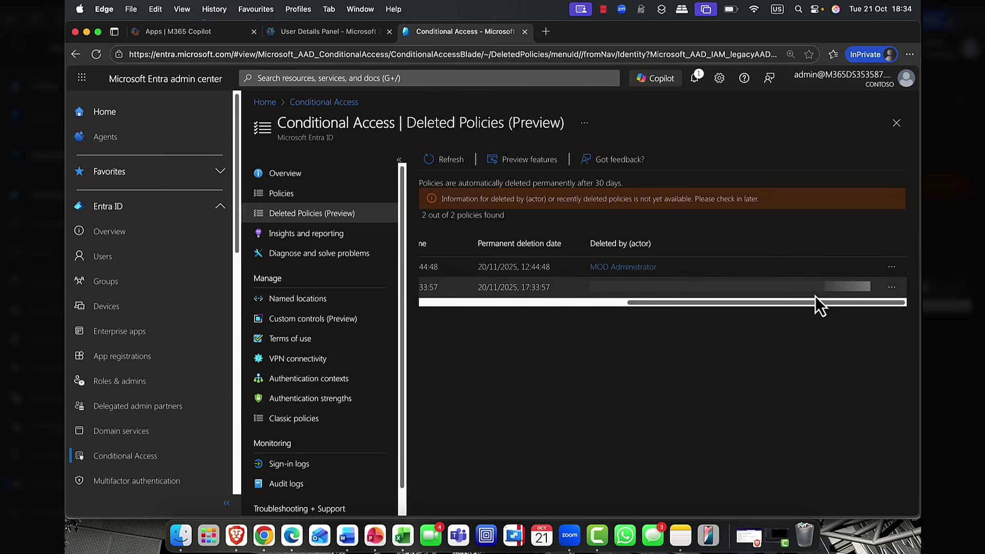
left_click(893, 288)
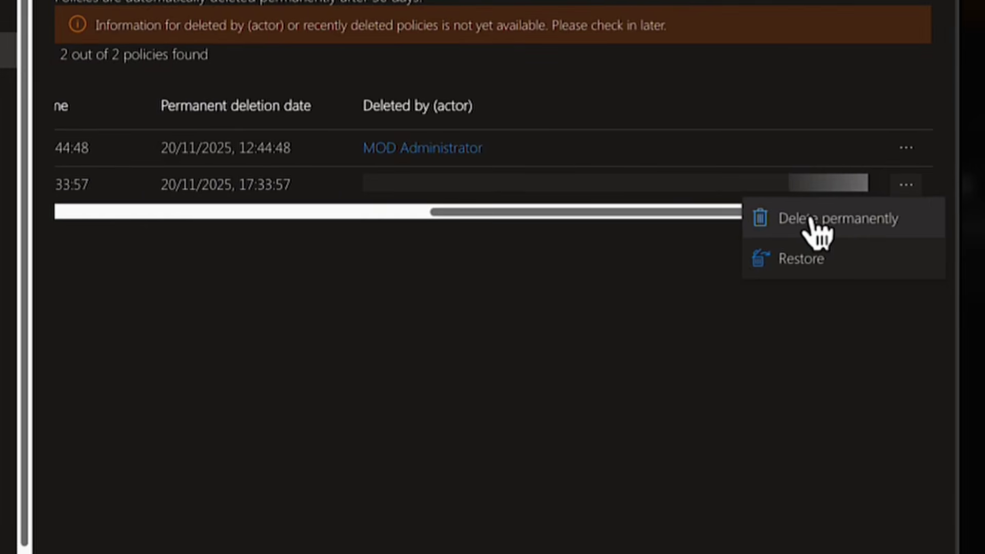
left_click(800, 259)
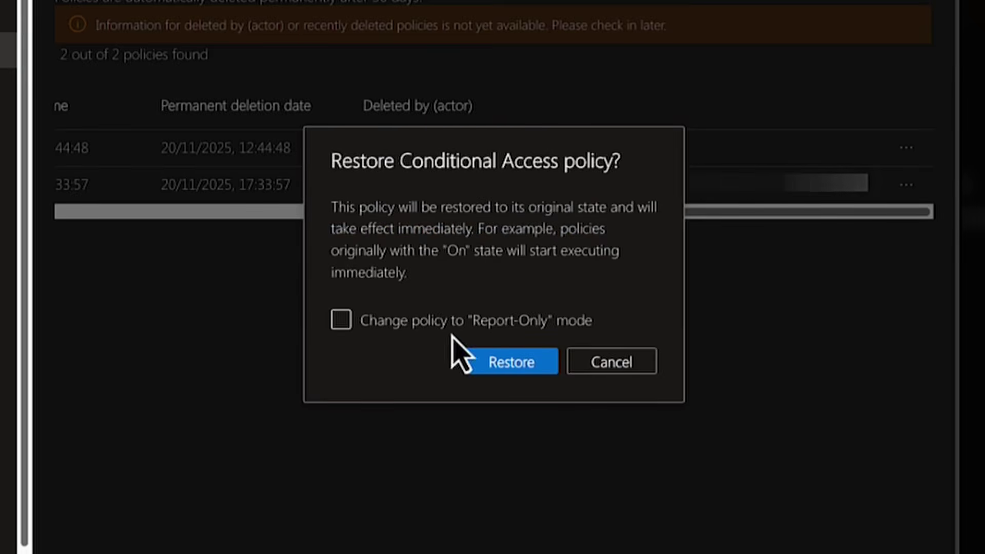
left_click(413, 328)
left_click(508, 330)
left_click(515, 331)
left_click(512, 371)
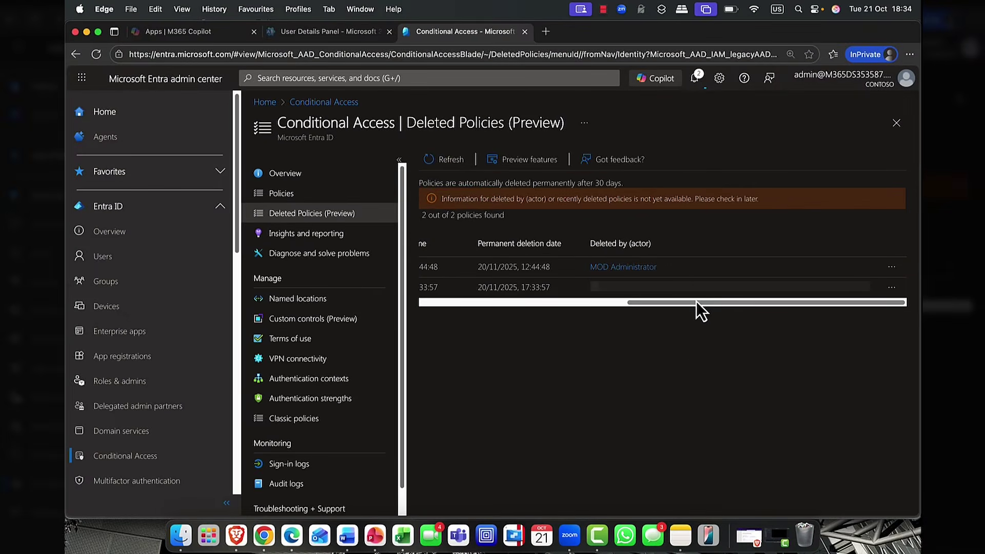
left_click_drag(696, 301, 425, 301)
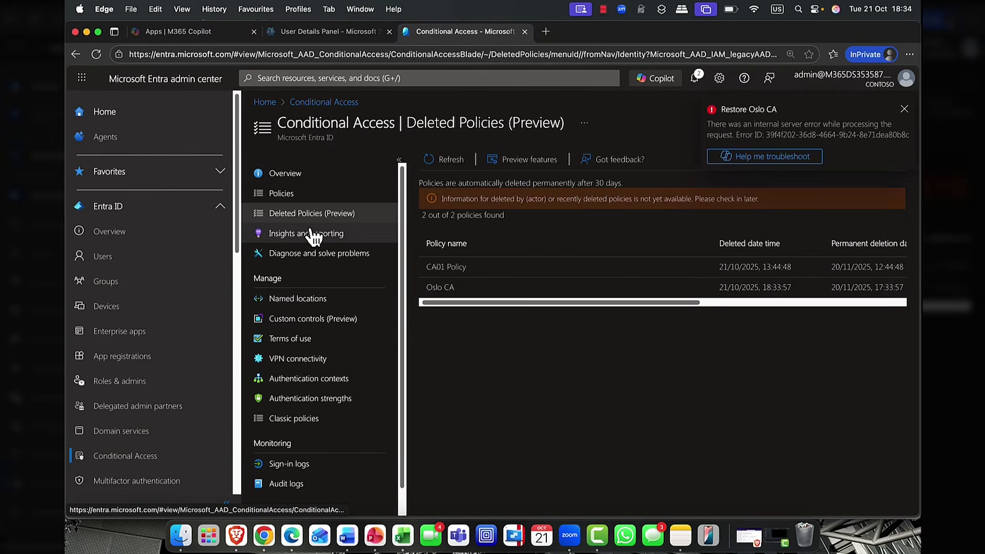
left_click(275, 194)
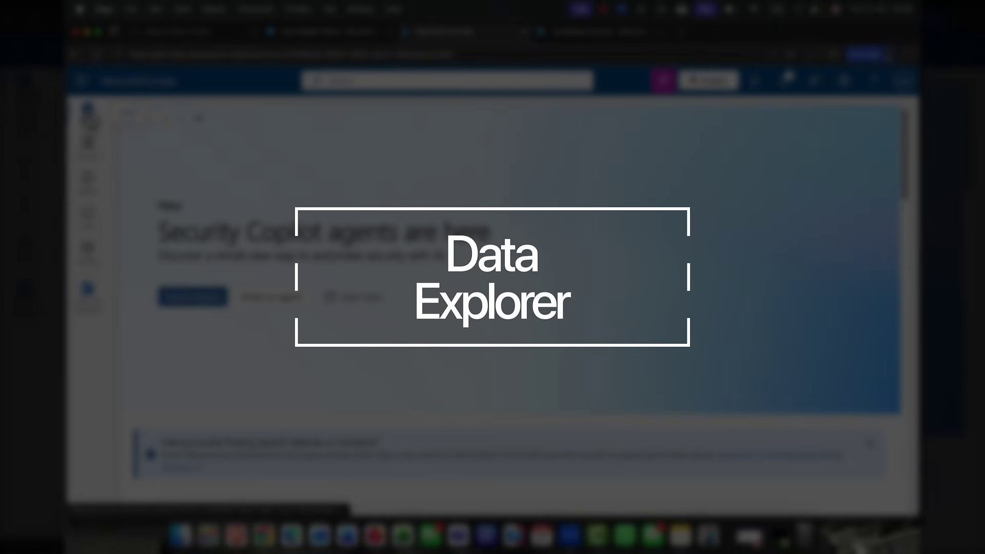
Switch to Microsoft Purview and examine the locations with Credit Card Number items in Data Loss Prevention's Data explorer.
left_click(88, 150)
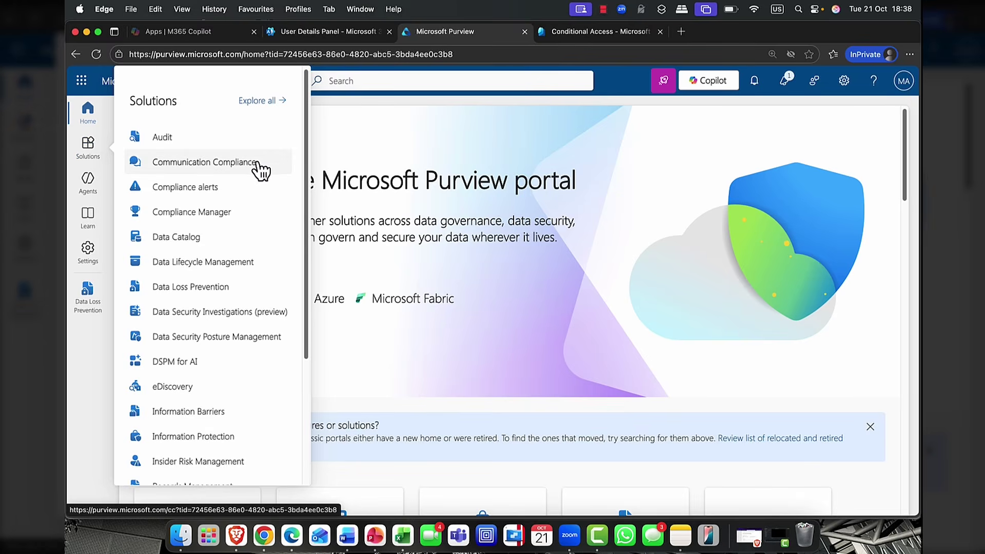
left_click(217, 289)
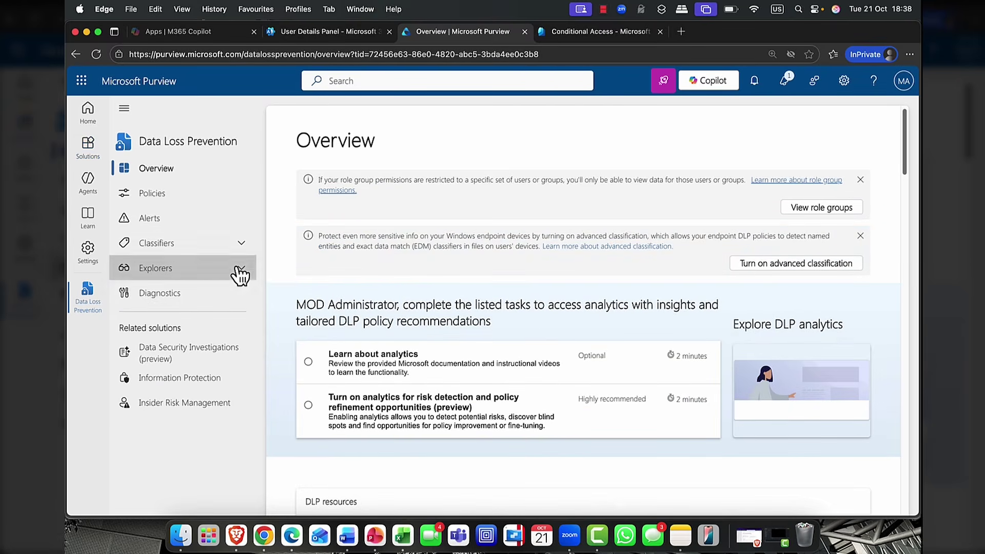
left_click(237, 270)
left_click(164, 296)
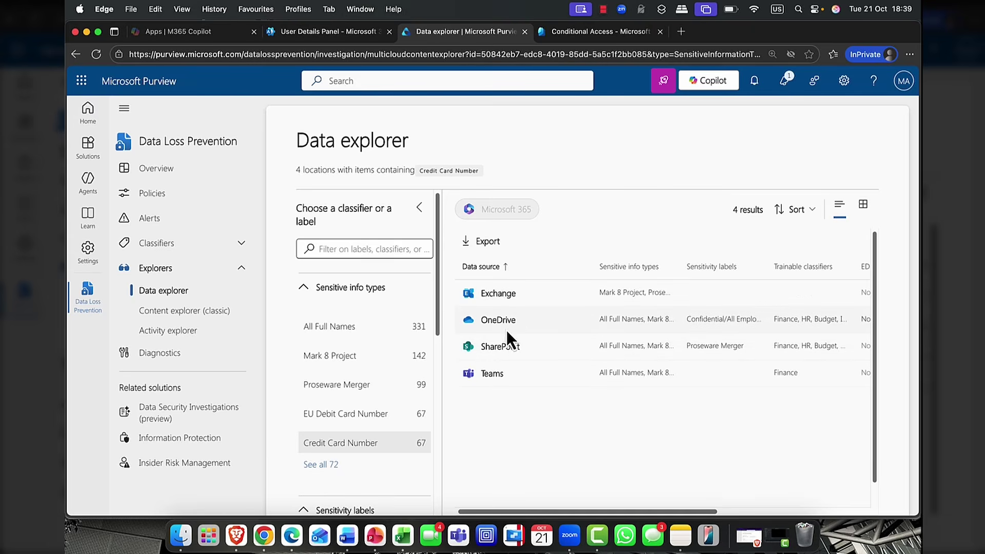
scroll(506, 368, "right", 5)
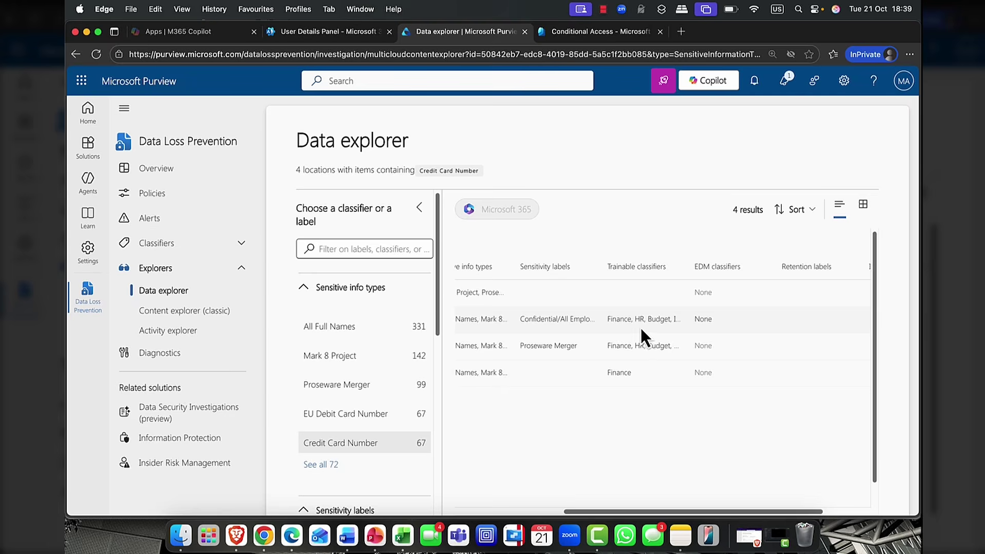
scroll(623, 325, "left", 5)
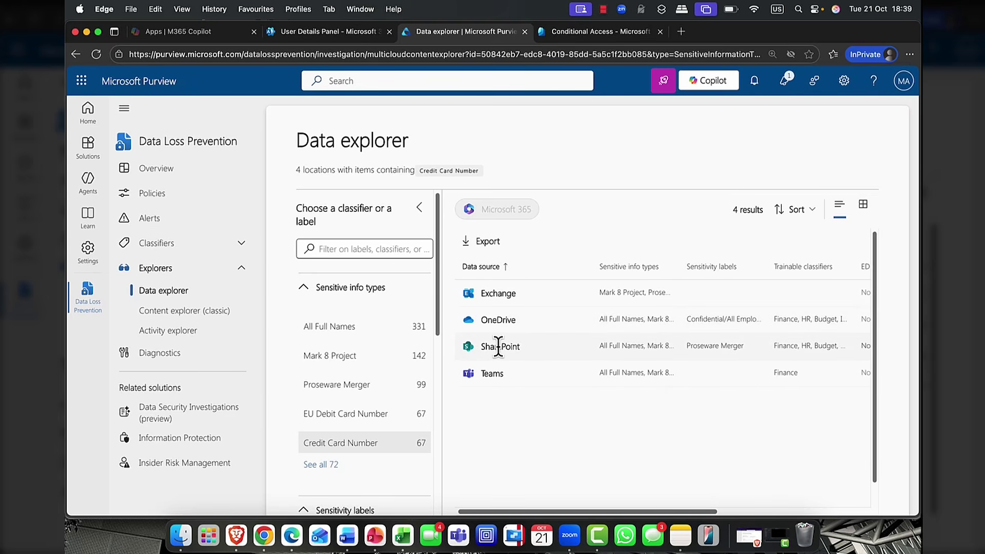
Browse the Exchange location to the first listed mailbox and open its item Customer Purchasing Data for Project 9.
left_click(497, 293)
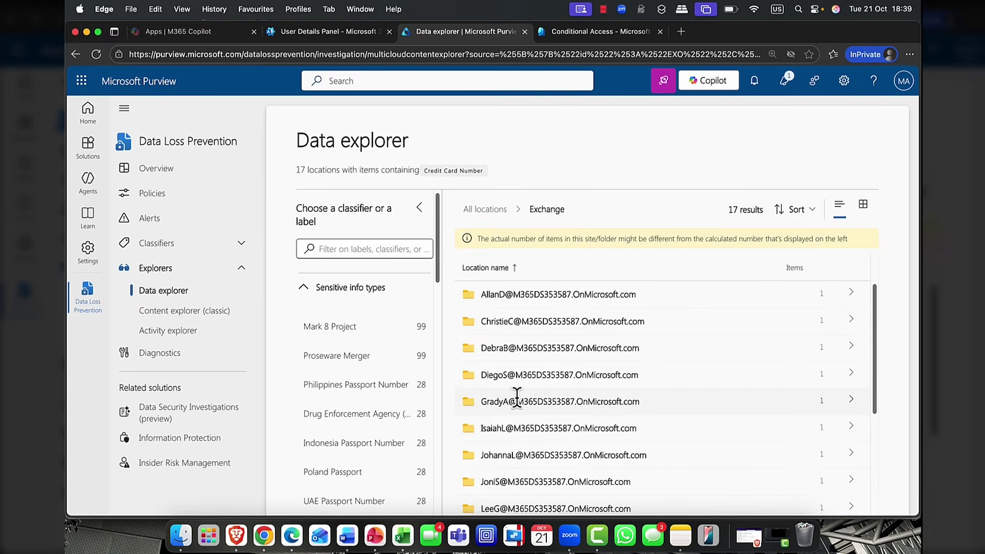
scroll(527, 425, "down", 2)
scroll(526, 423, "up", 4)
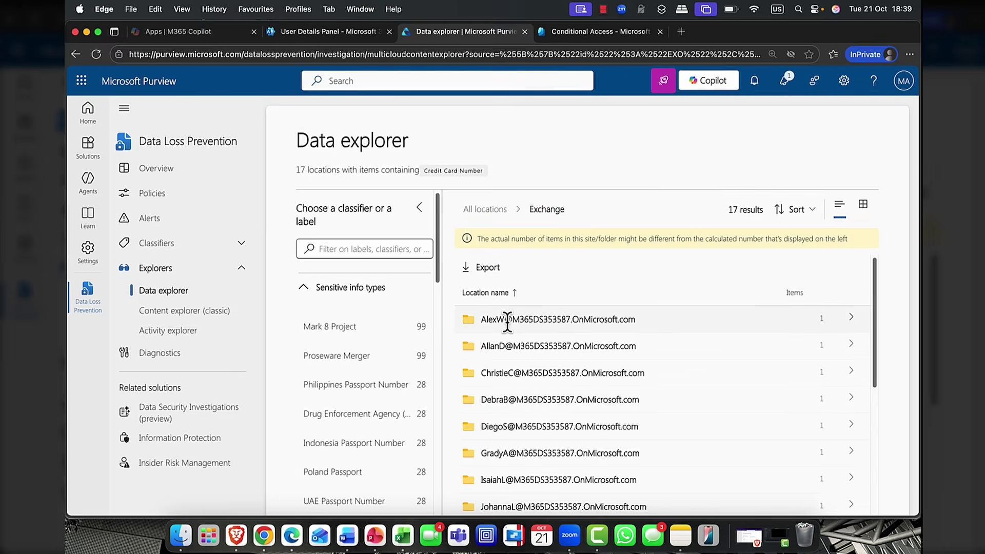
left_click(506, 321)
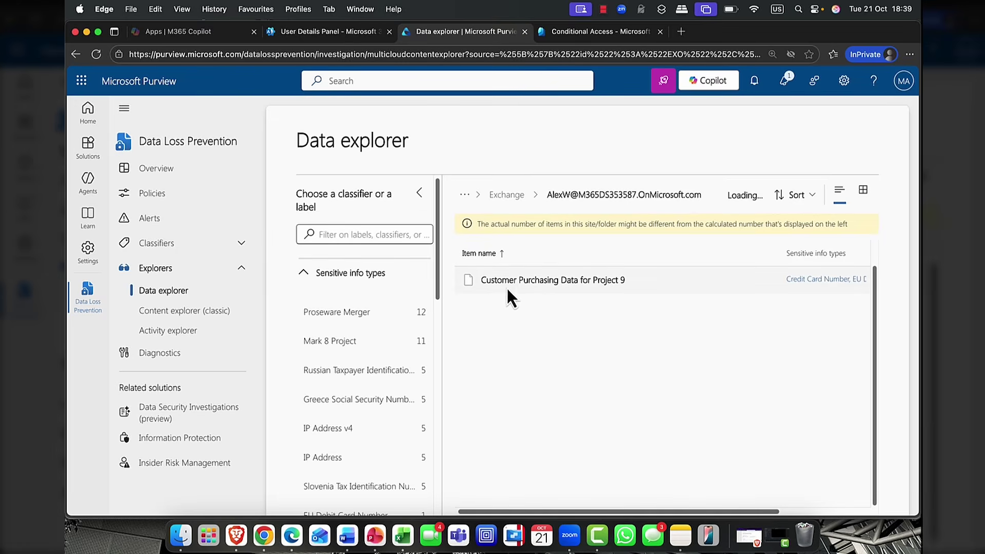
left_click(526, 281)
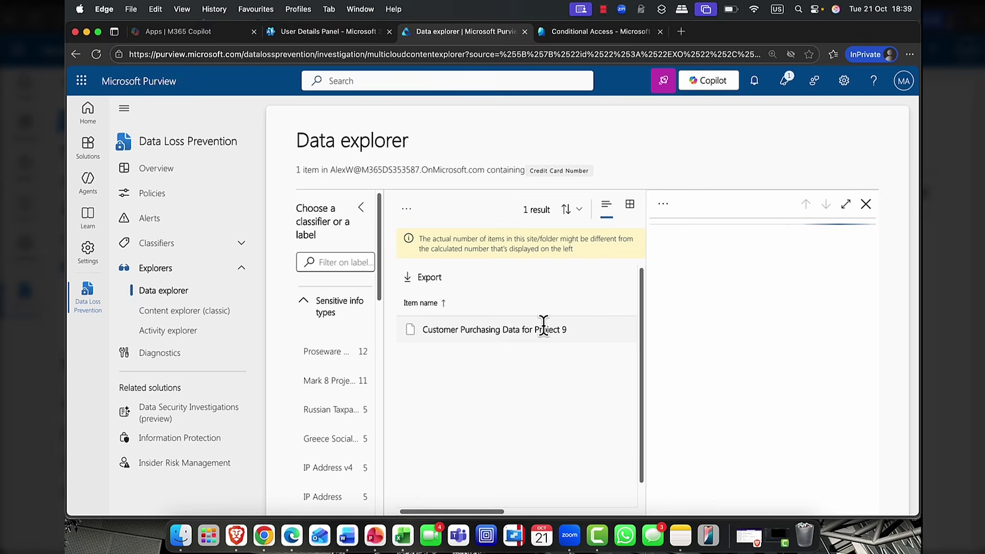
left_click(610, 321)
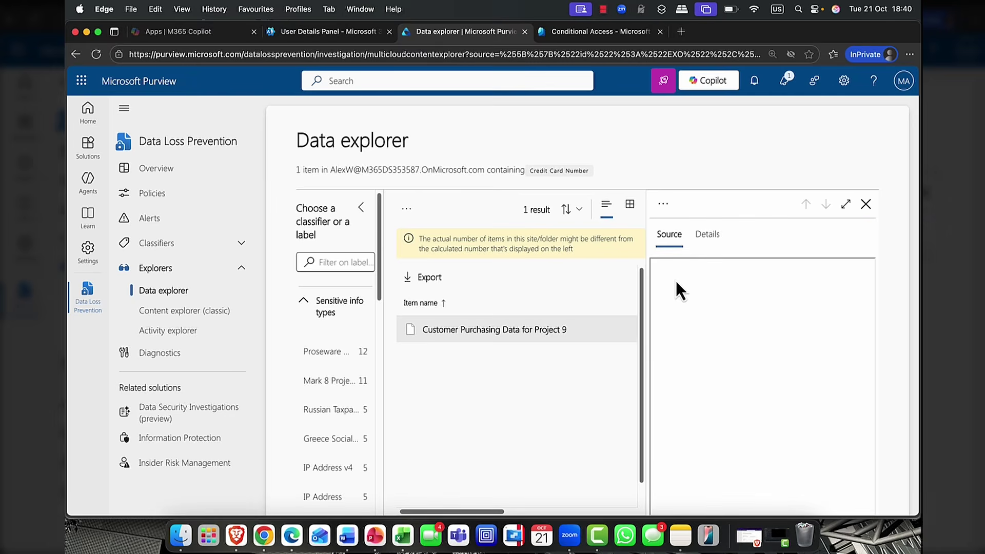
Examine the item's details, including the detected sensitive info types, and return to its source view.
left_click(710, 236)
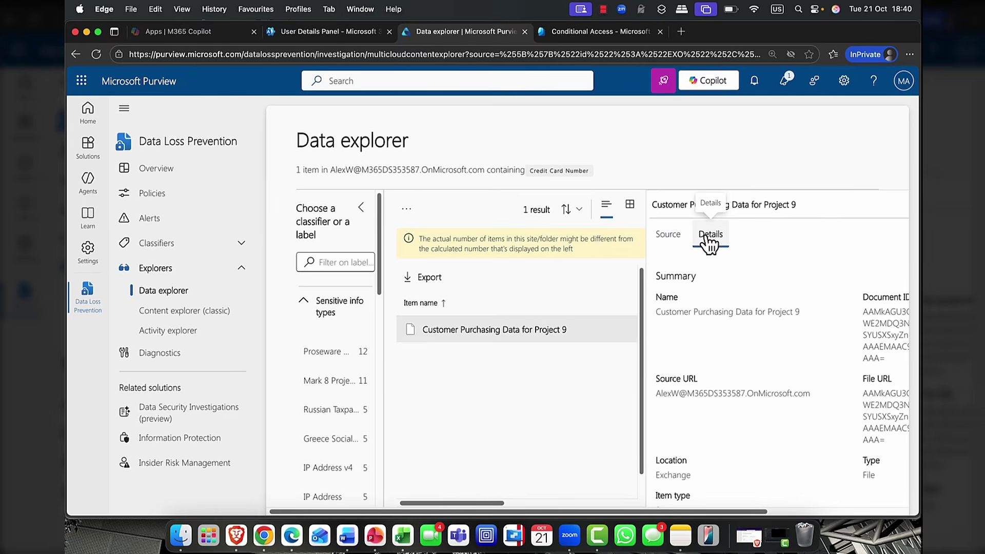
scroll(724, 315, "down", 6)
scroll(725, 316, "down", 5)
scroll(723, 317, "down", 2)
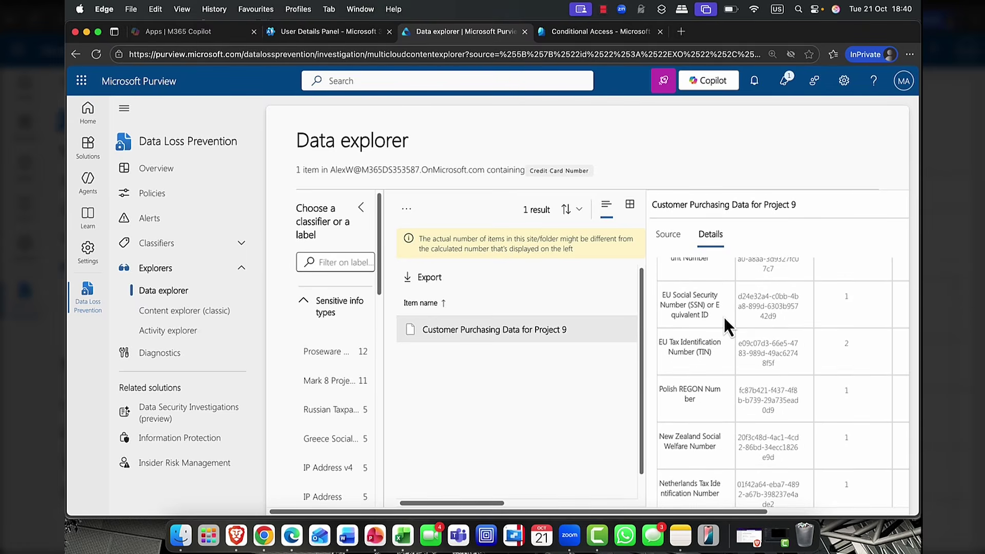
left_click(670, 239)
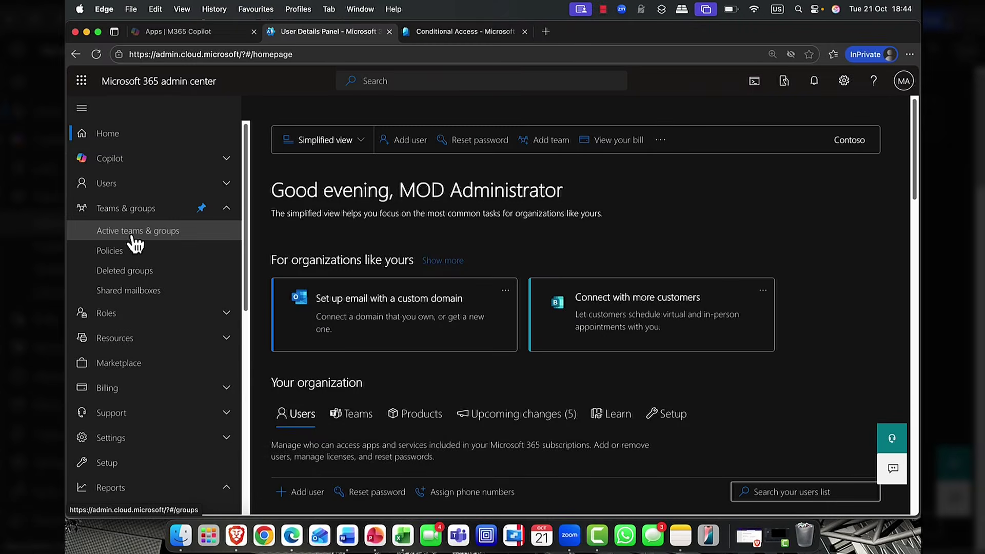
Examine the Tromso HQ team's general details, settings and membership from the active teams and groups list, and close its details.
left_click(134, 234)
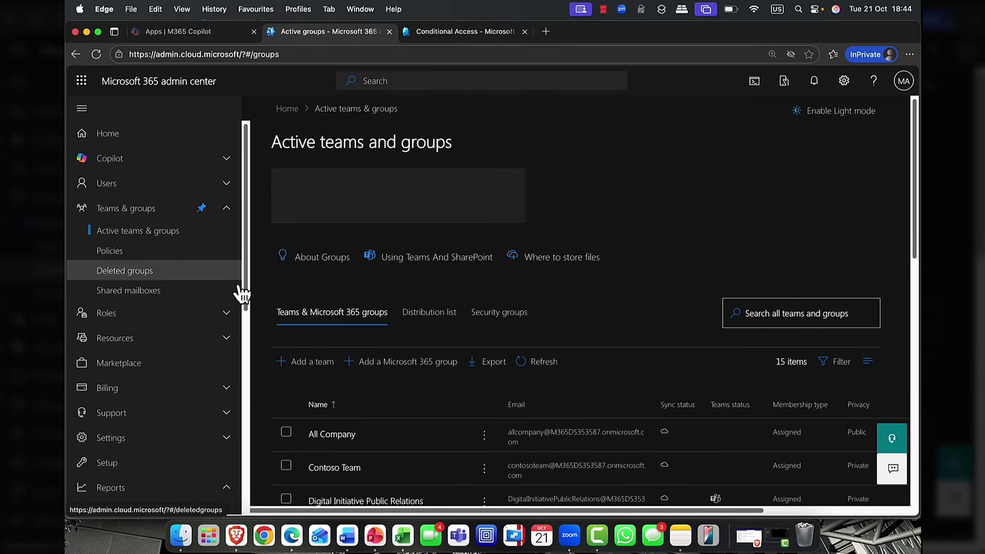
scroll(344, 401, "down", 10)
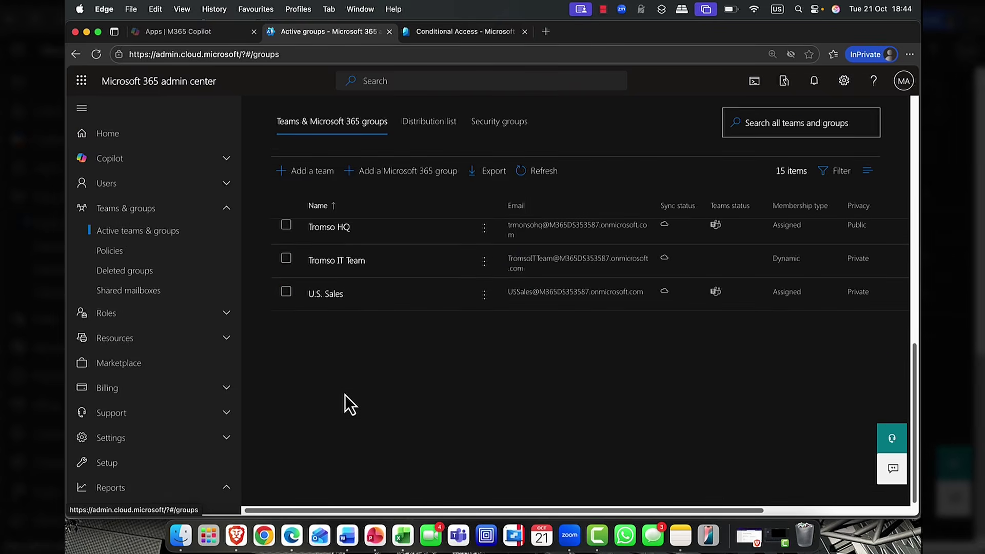
left_click(333, 285)
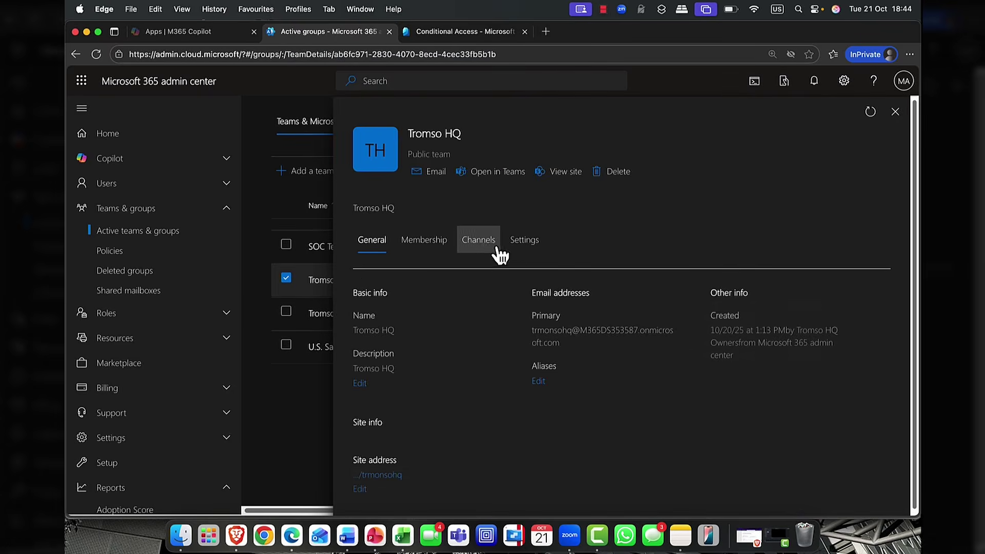
left_click(542, 250)
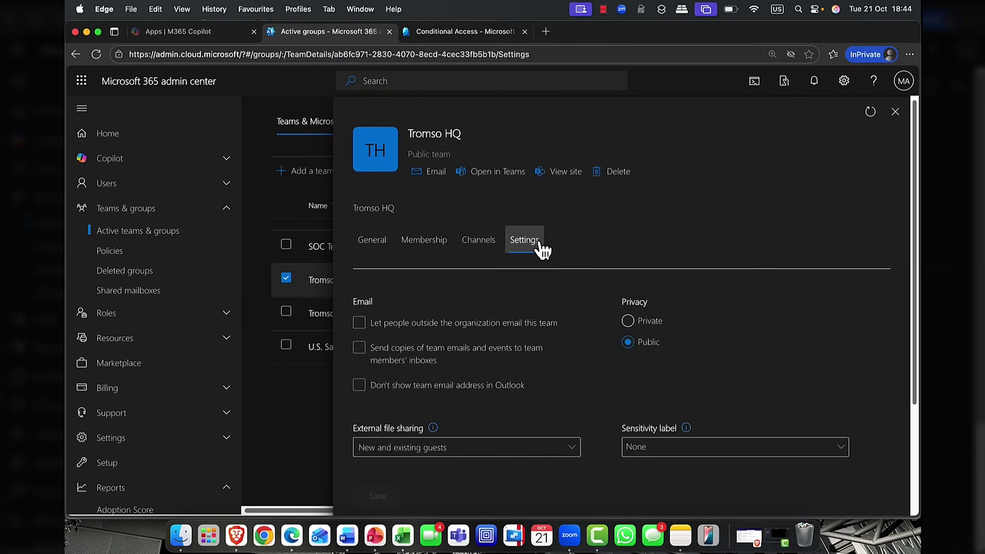
left_click(426, 242)
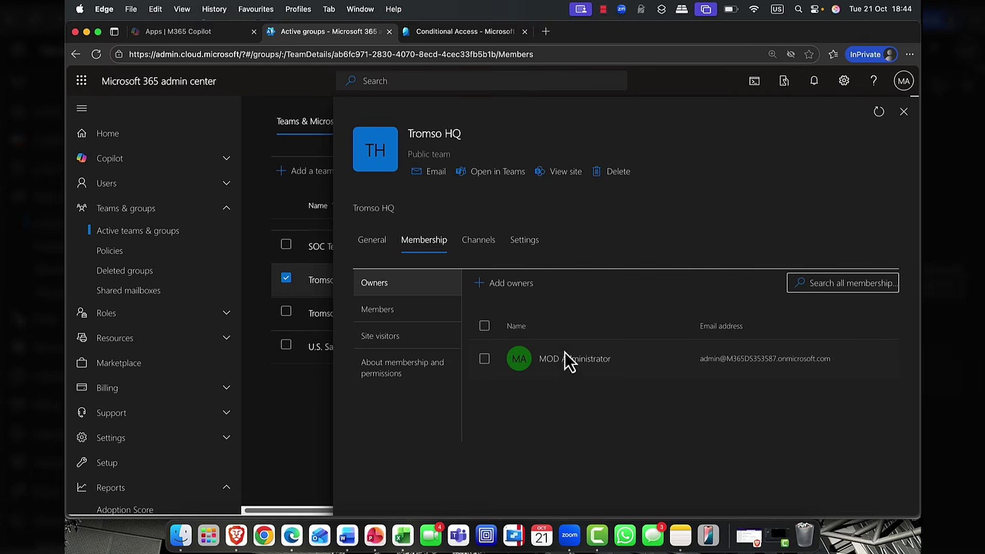
left_click(904, 113)
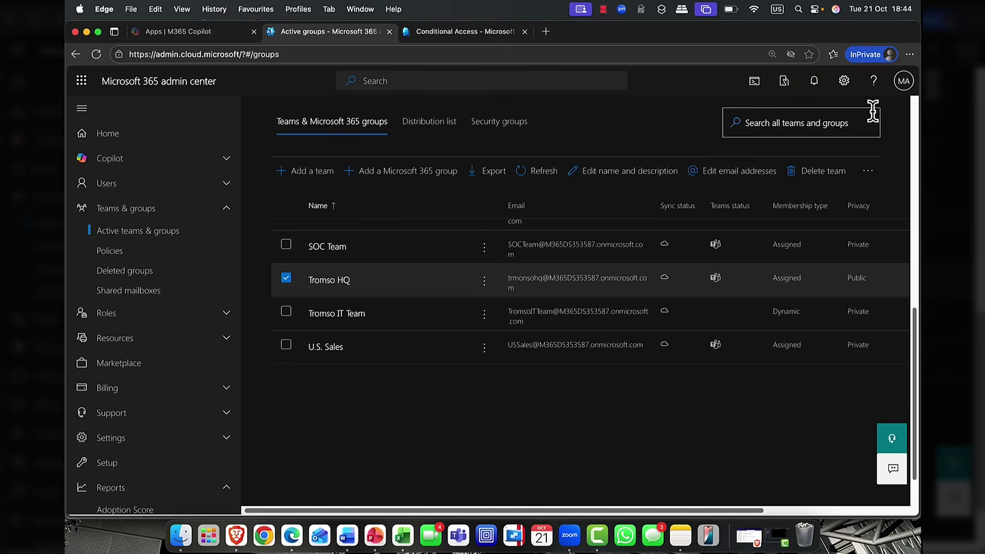
Open the Microsoft 365 Groups entry in the Org settings and start configuring its ownerless groups policy.
scroll(136, 272, "down", 3)
scroll(141, 276, "down", 2)
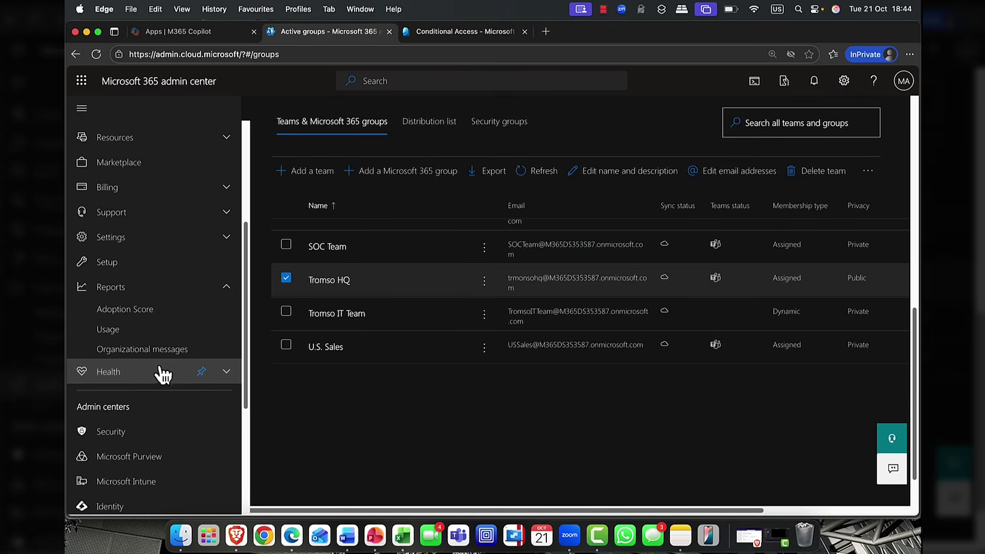
left_click(126, 242)
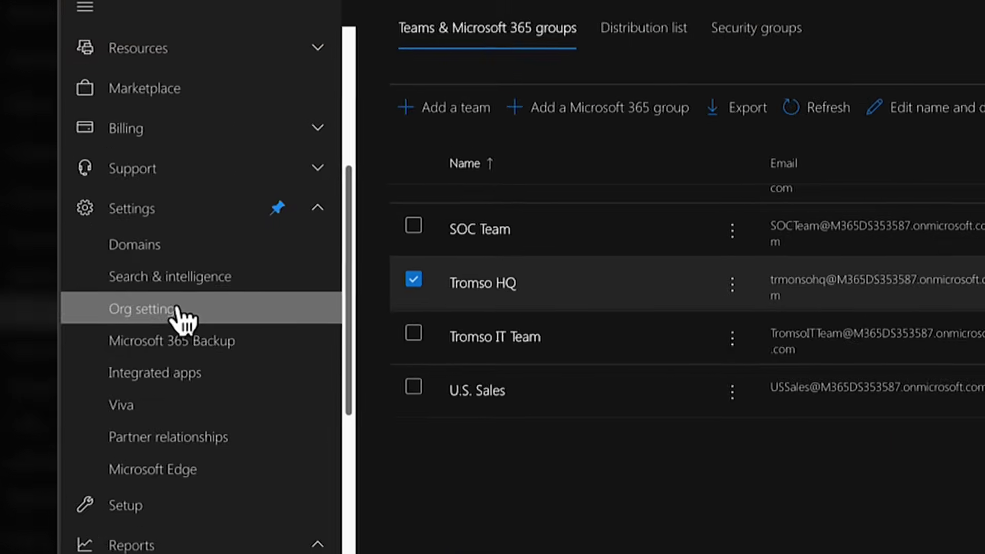
left_click(135, 296)
scroll(446, 285, "down", 10)
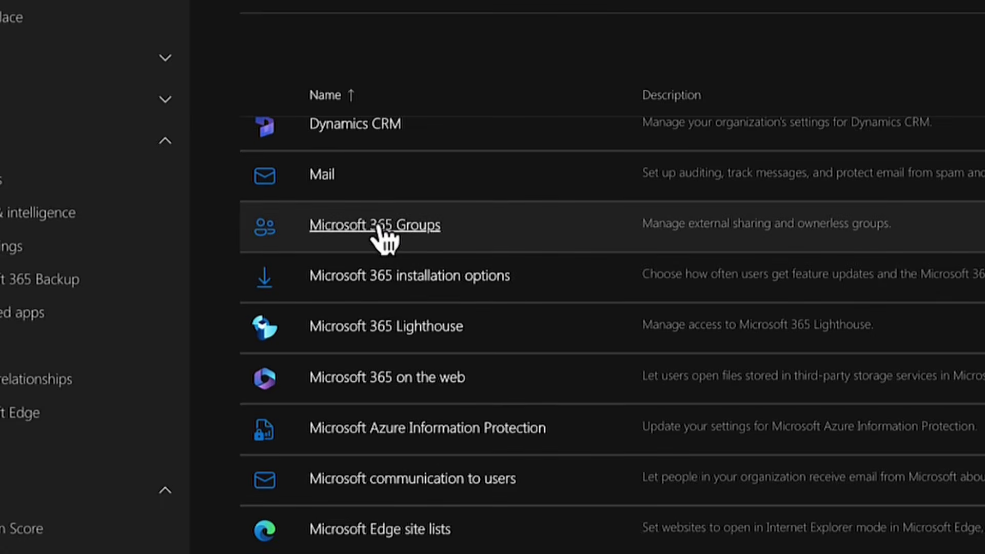
left_click(380, 228)
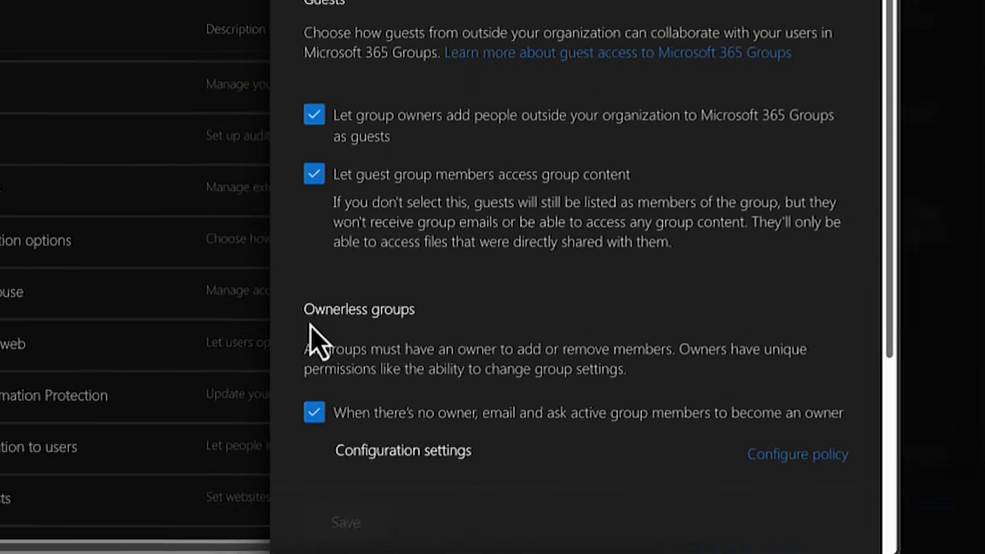
left_click_drag(571, 373, 576, 373)
left_click_drag(276, 308, 409, 307)
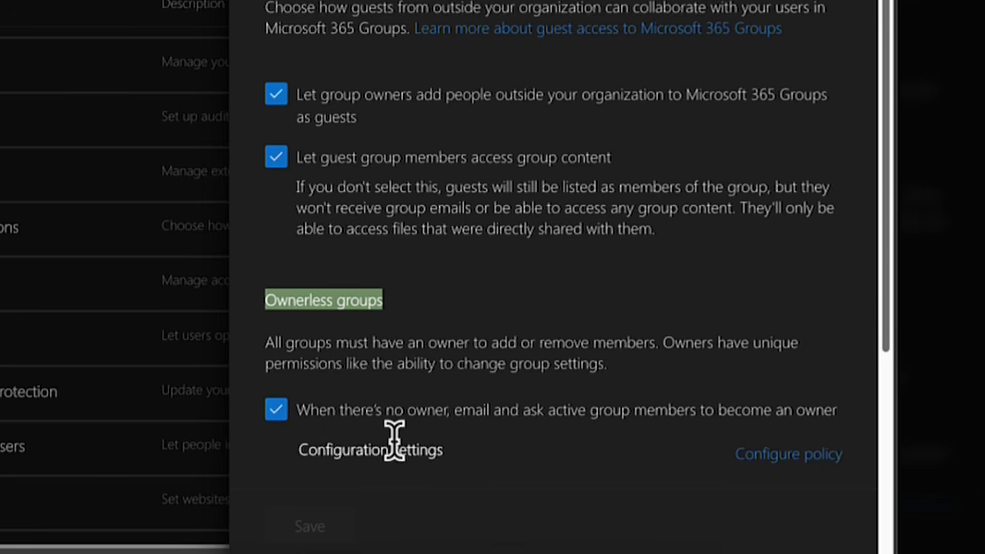
left_click(549, 488)
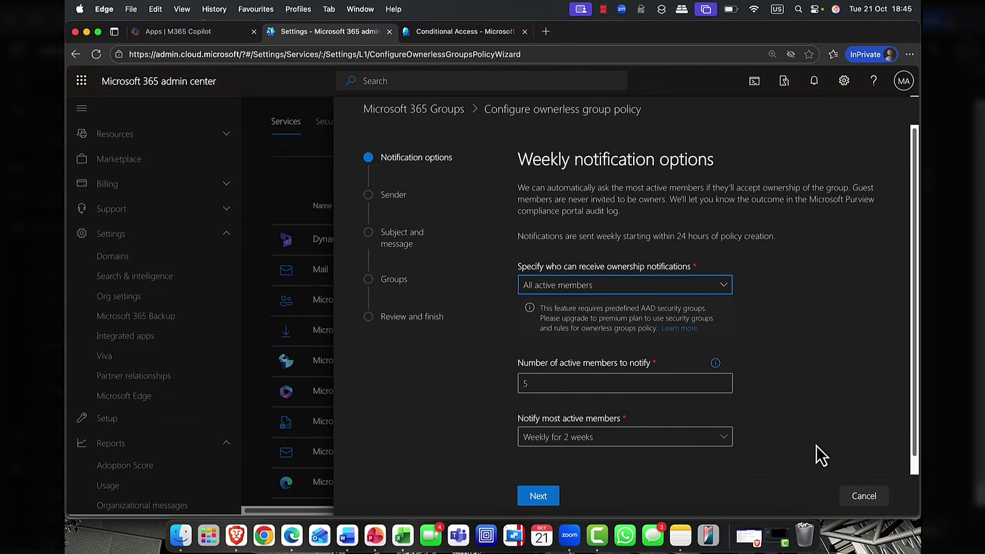
Review the recipient and frequency choices, and accept notifications to all active members, 5 members to notify, weekly for 2 weeks.
scroll(674, 302, "down", 1)
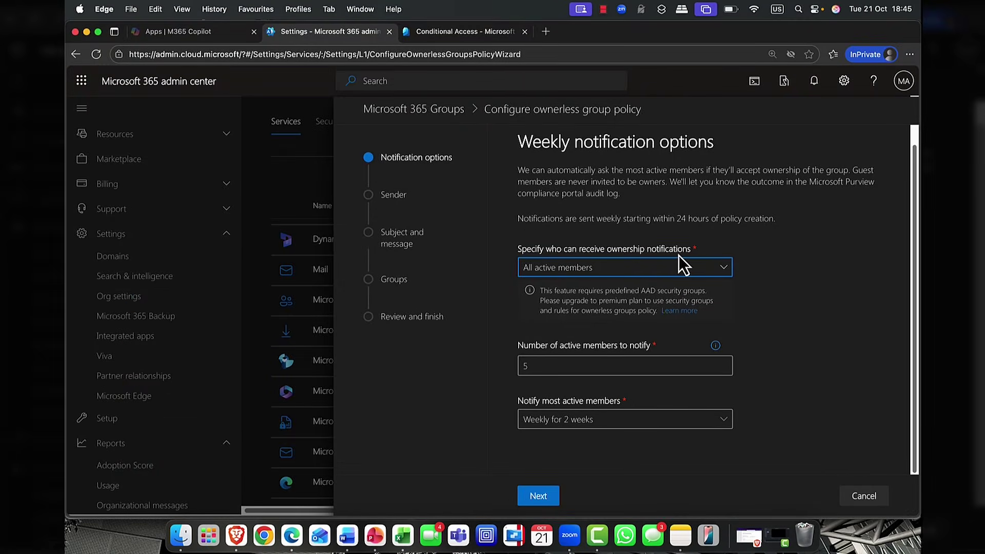
left_click(724, 271)
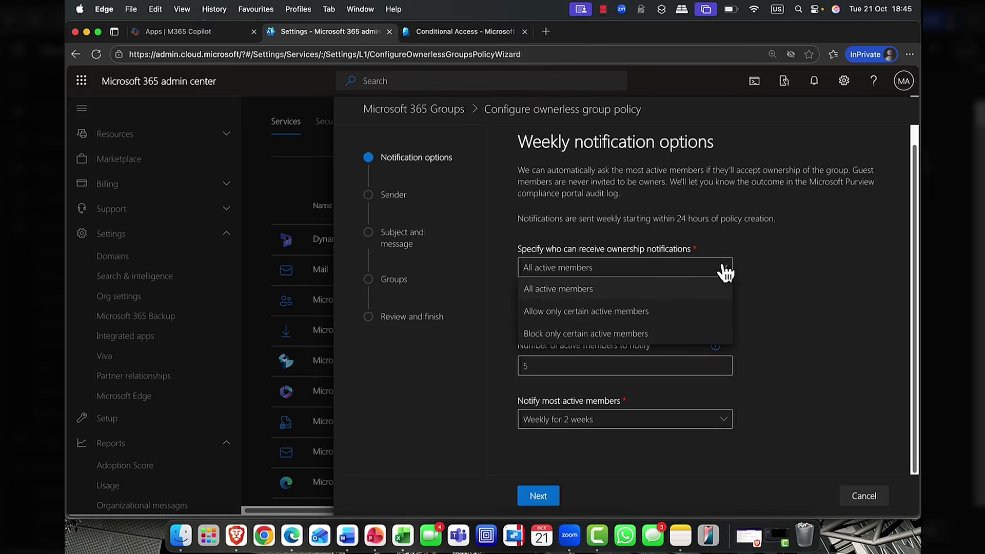
left_click(752, 263)
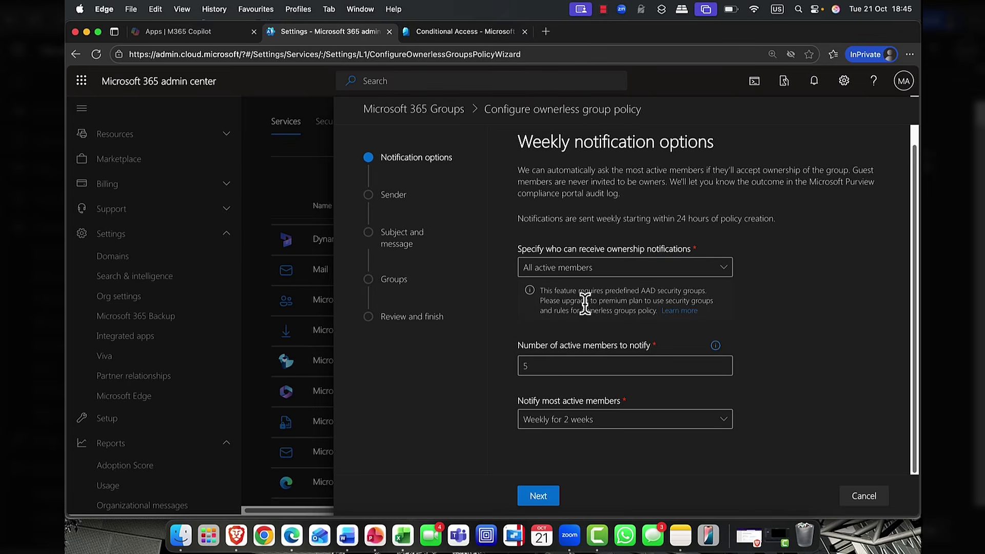
left_click(521, 365)
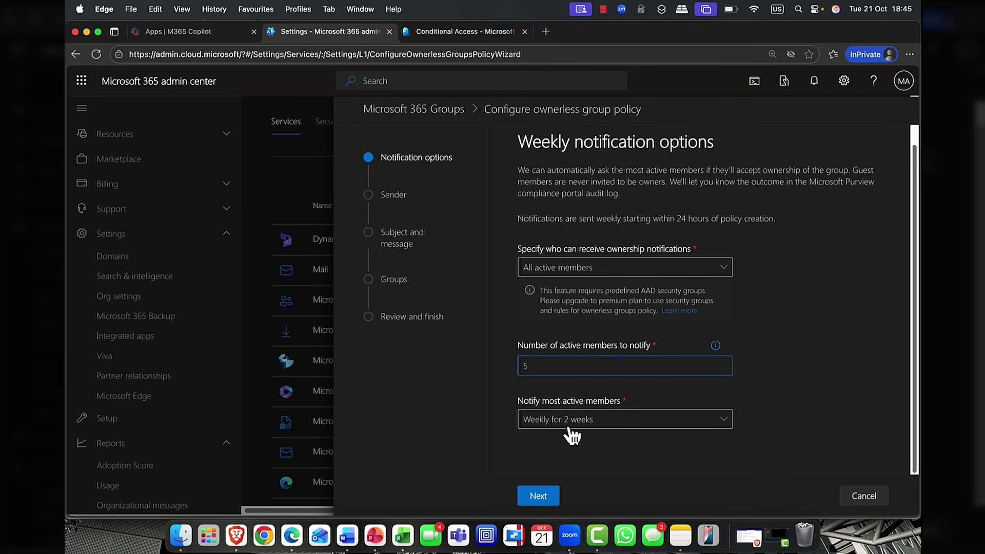
left_click(594, 429)
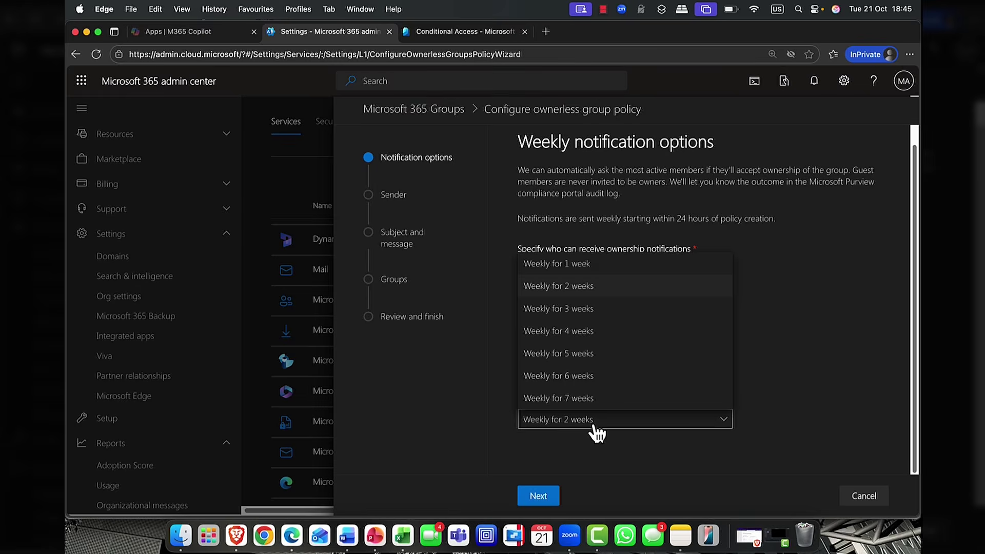
left_click(599, 450)
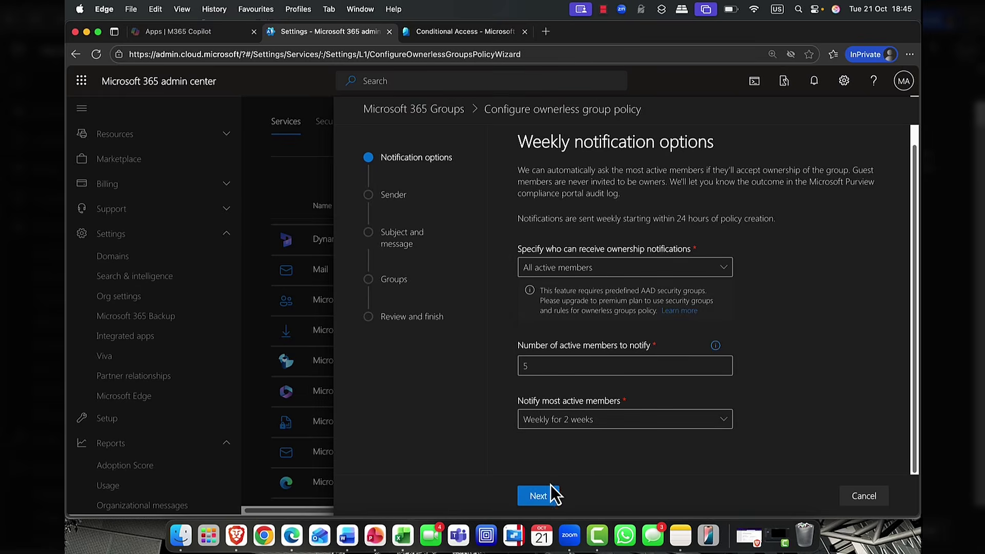
left_click(543, 495)
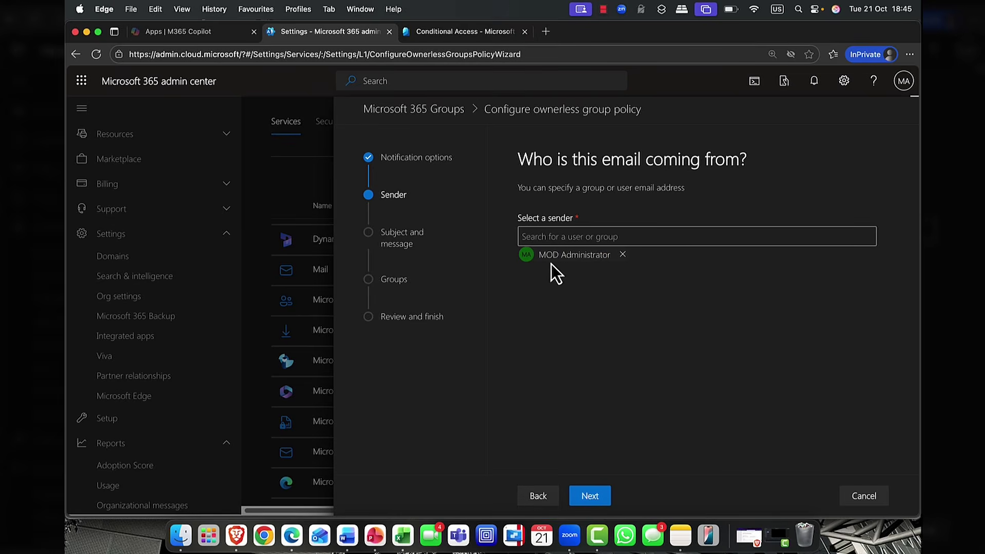
Complete the ownerless group policy with the preset sender, subject and message, applied to all groups.
left_click(590, 495)
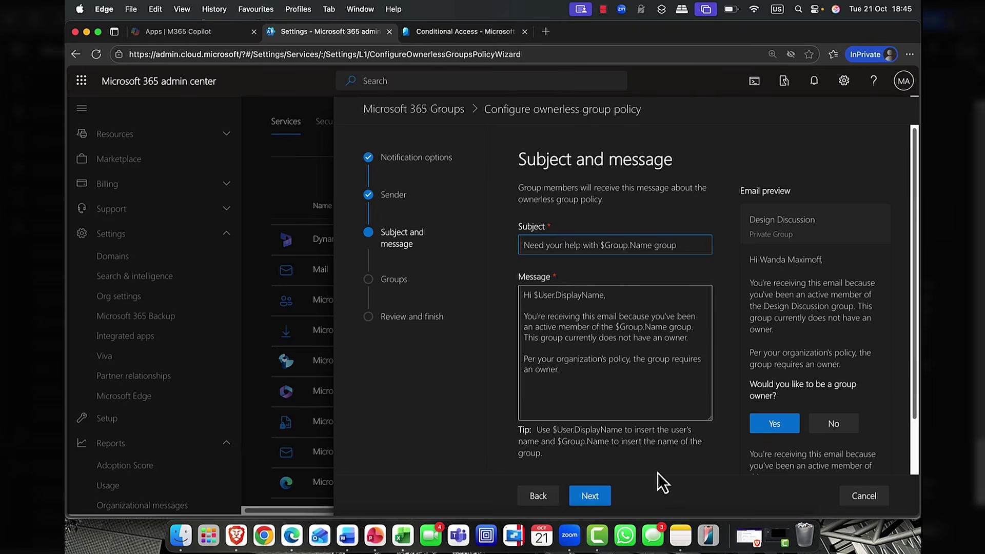
left_click_drag(605, 297, 531, 296)
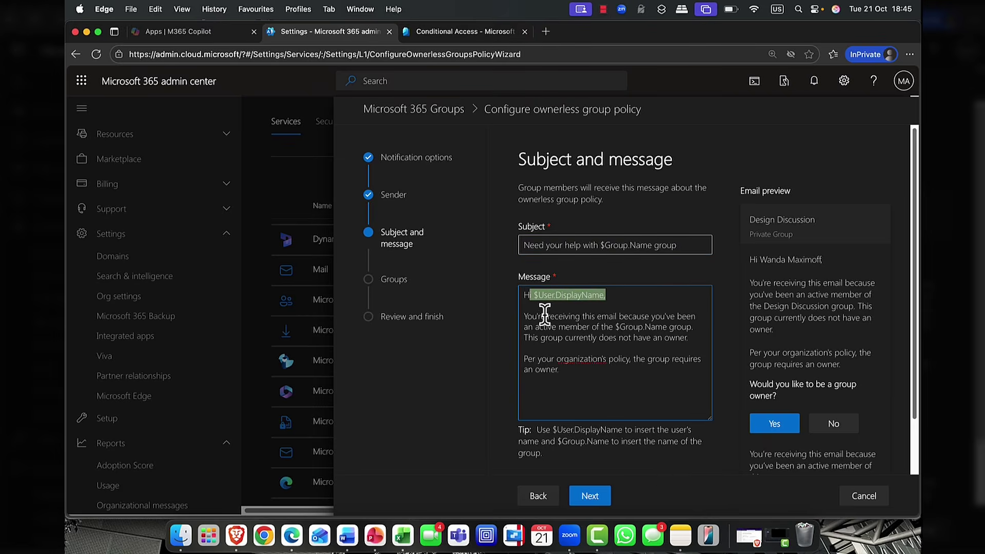
left_click(594, 382)
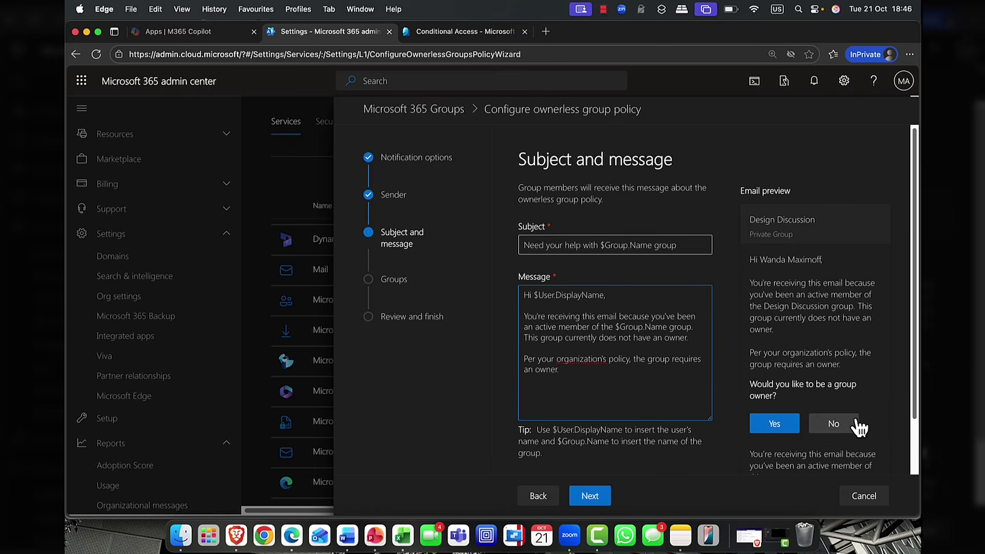
left_click(594, 496)
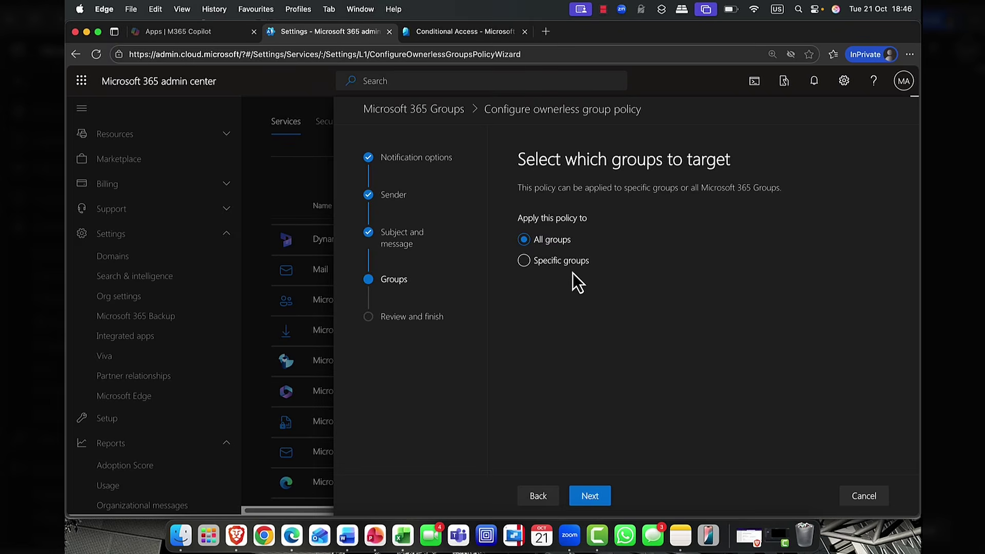
left_click(584, 497)
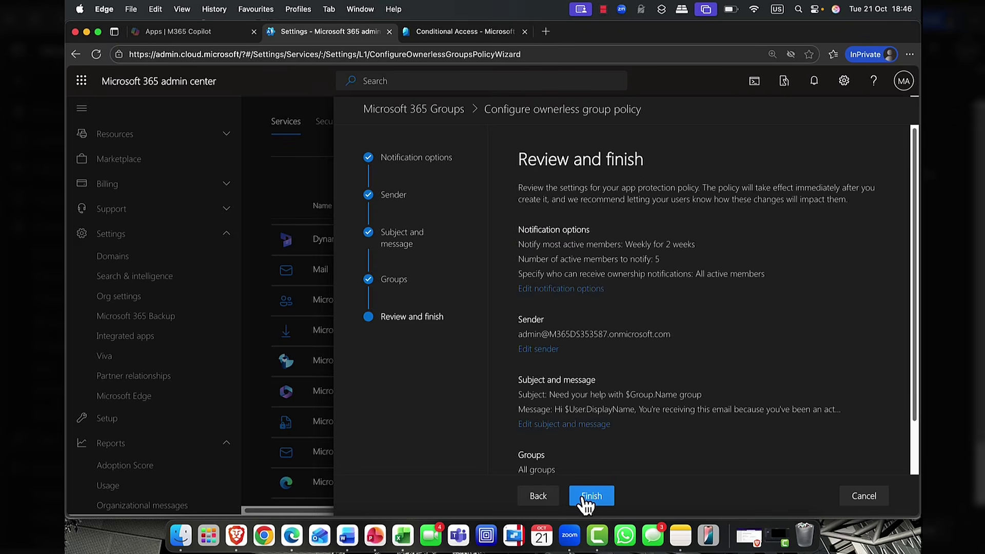
left_click(584, 500)
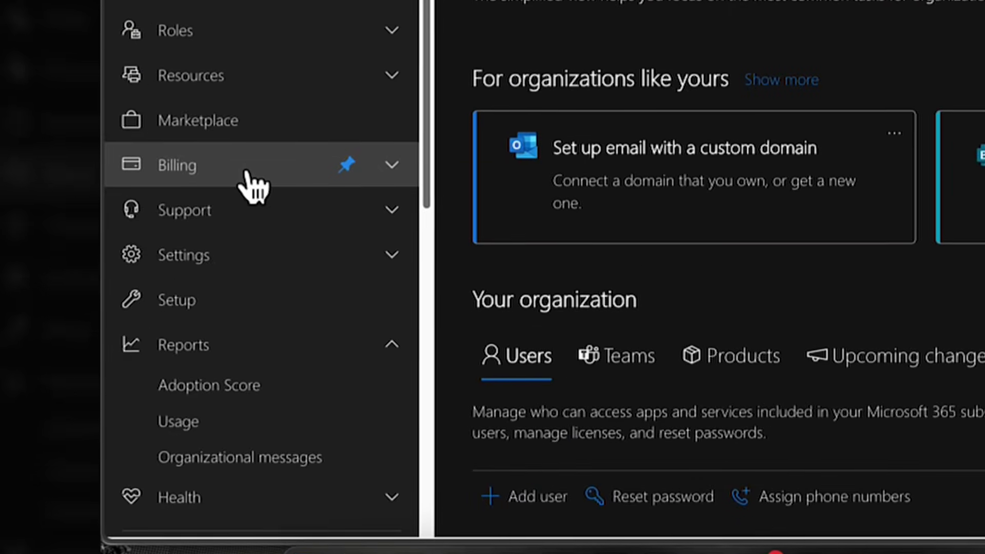
Open the Licenses page under Billing and examine the subscriptions and the license requests.
left_click(146, 314)
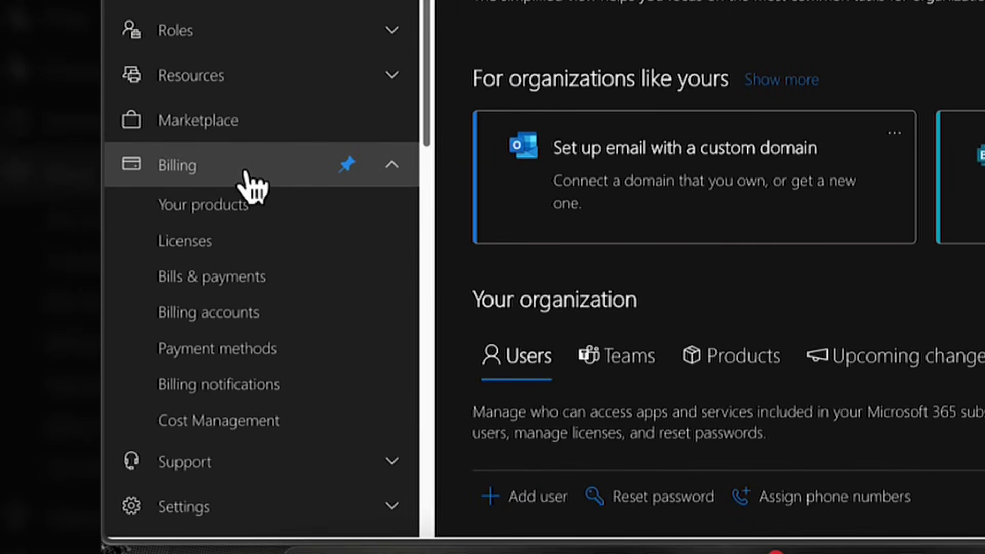
scroll(259, 272, "down", 1)
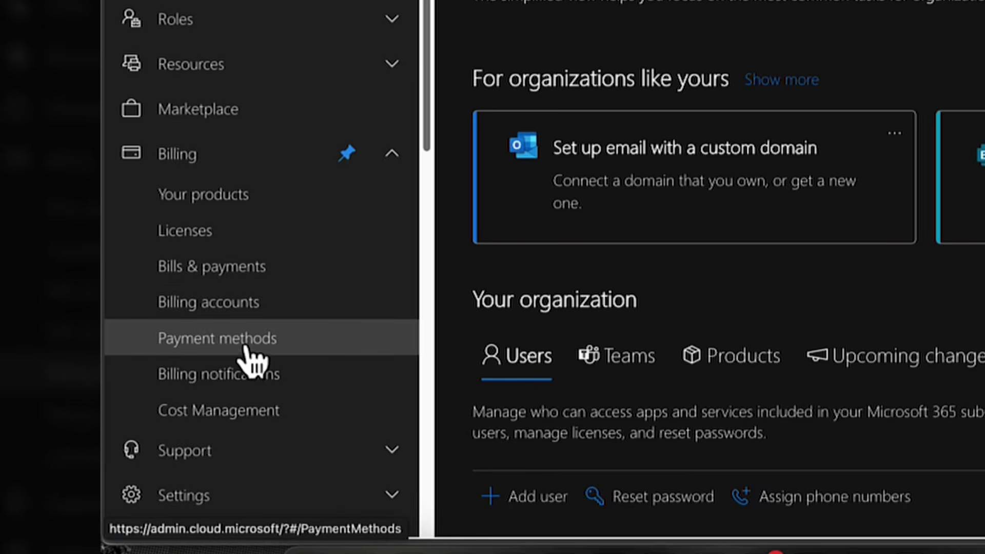
left_click(186, 234)
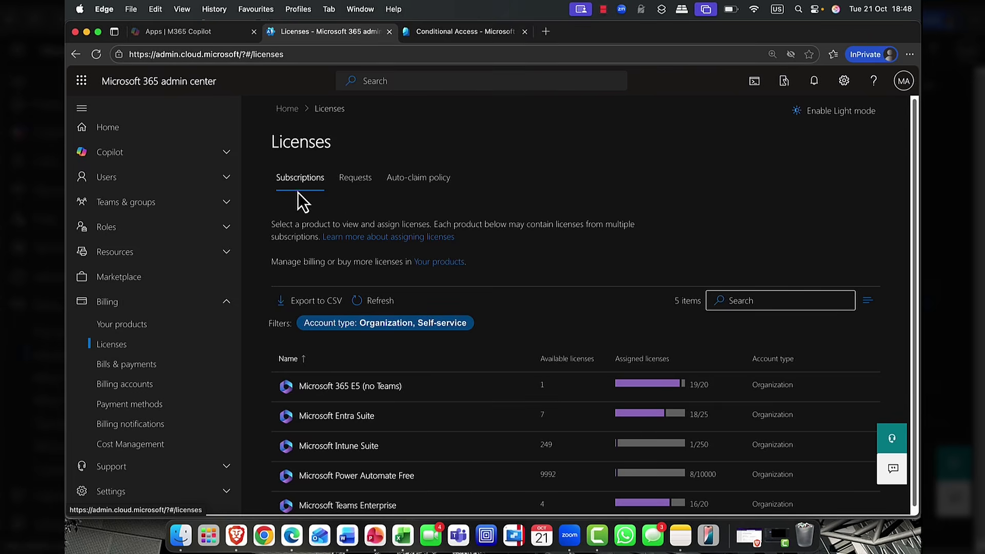
scroll(333, 269, "down", 1)
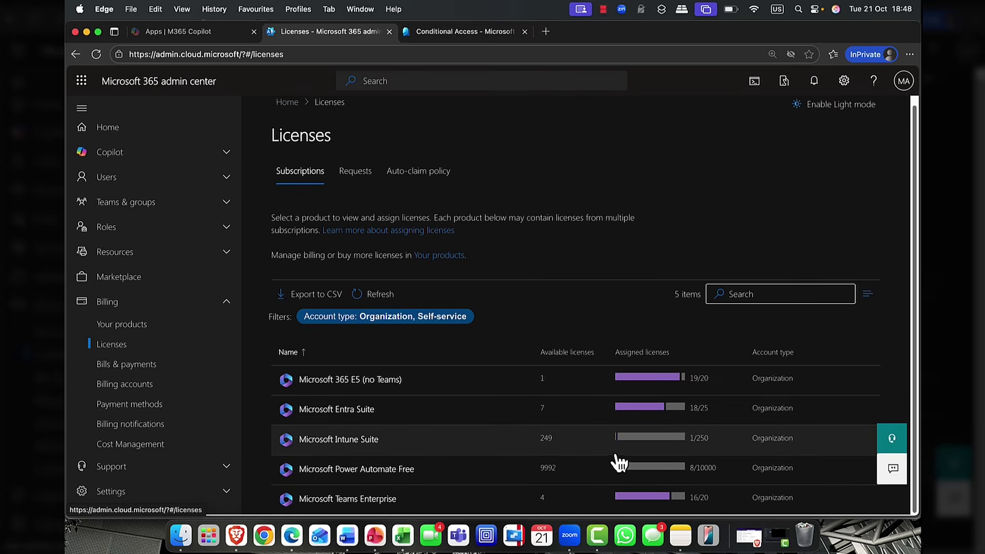
left_click(348, 174)
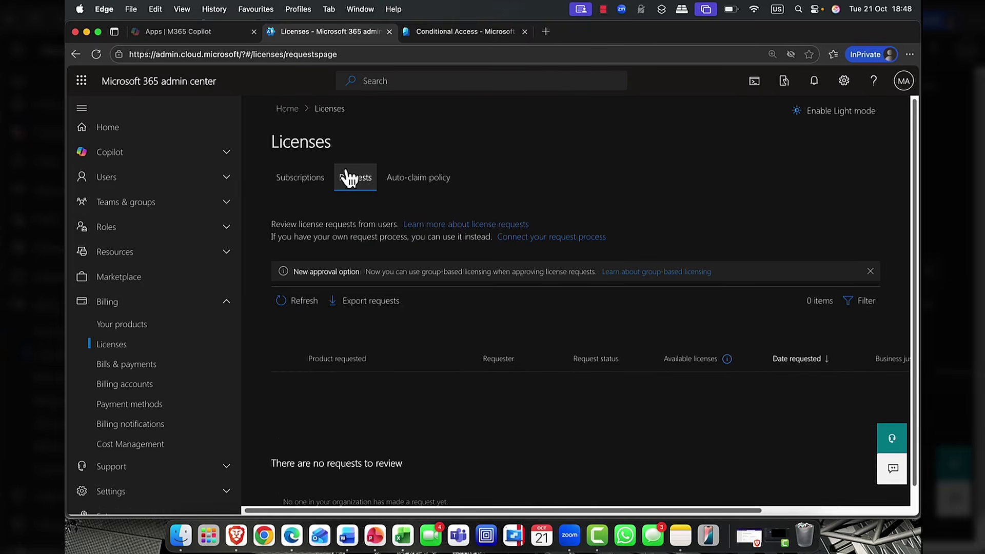
Examine the demo auto-claim policy's details and its assigned apps and services, and close the details.
left_click(422, 180)
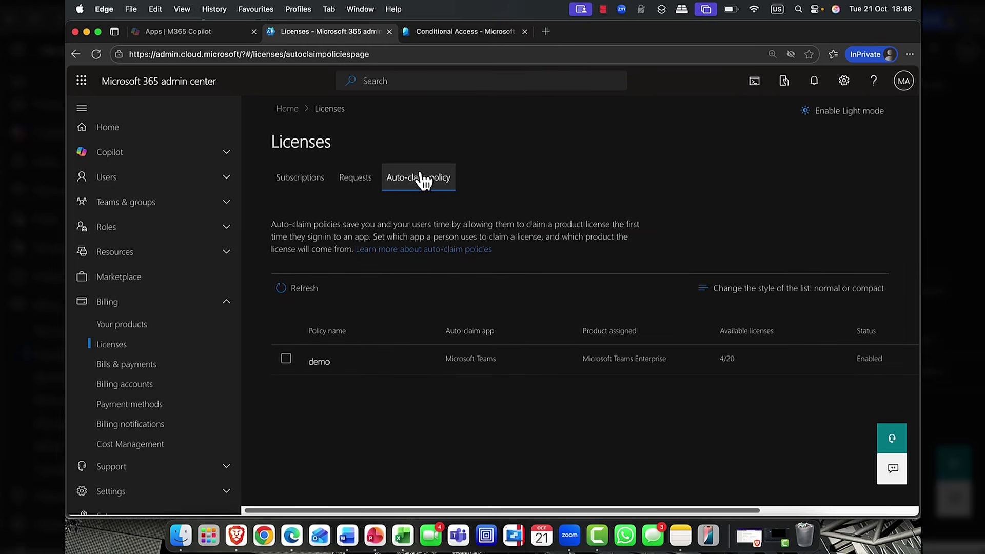
left_click(320, 363)
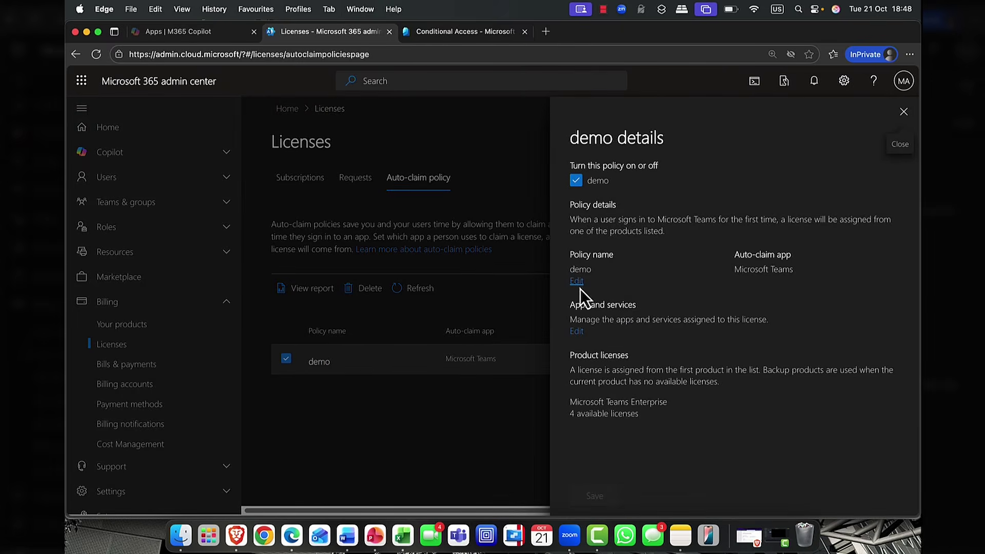
left_click(576, 331)
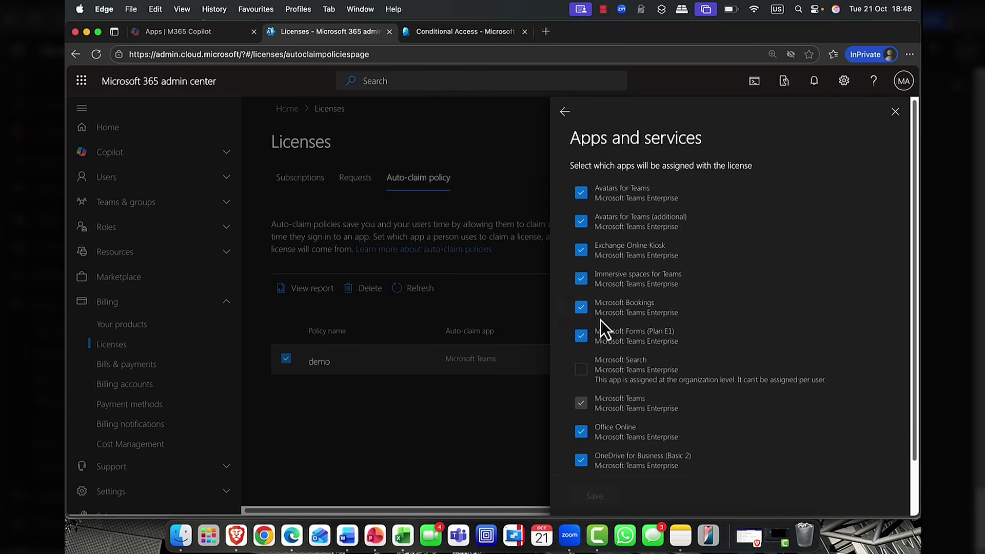
left_click(566, 115)
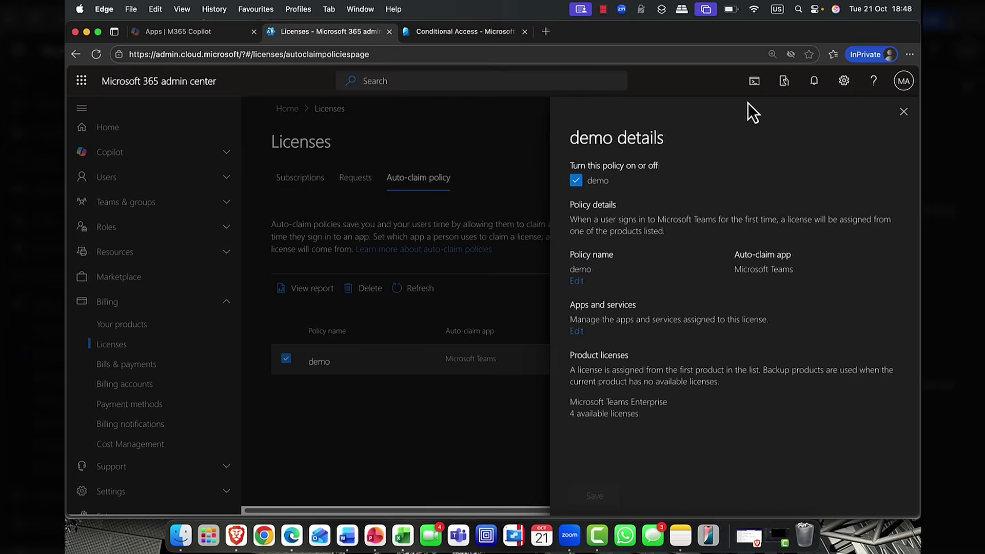
left_click(904, 111)
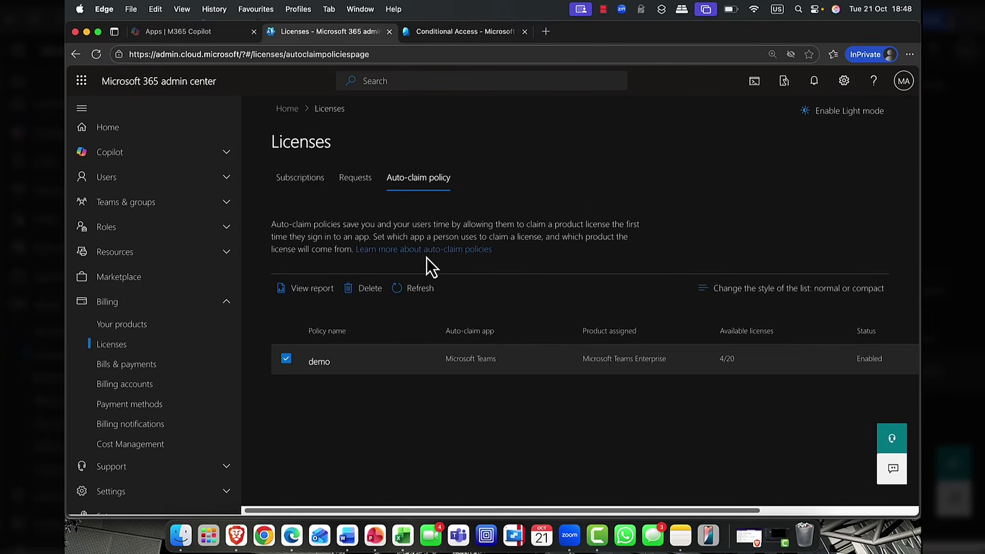
Return to the license subscriptions and open Microsoft Intune Suite to examine its assigned users.
left_click(310, 184)
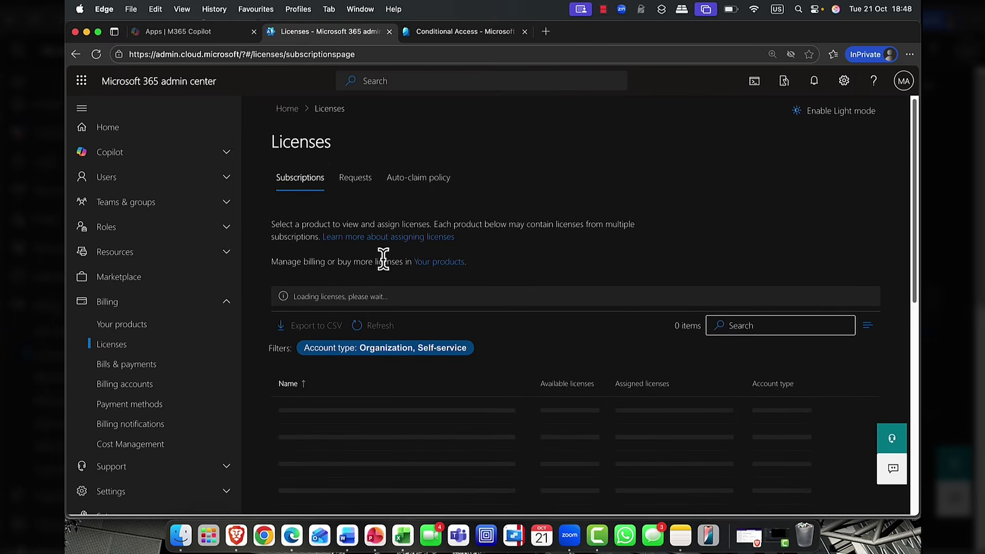
scroll(384, 259, "down", 1)
scroll(383, 261, "down", 2)
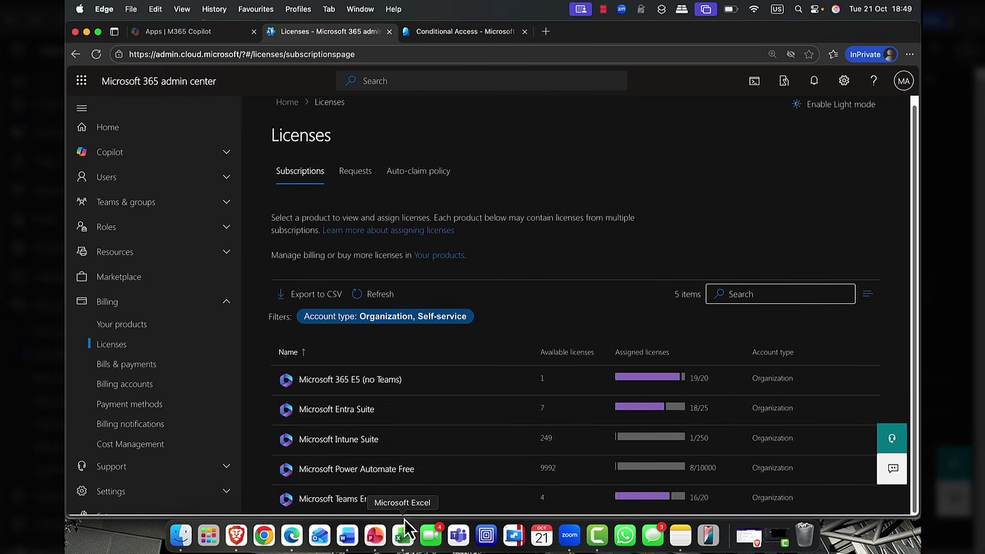
left_click(343, 444)
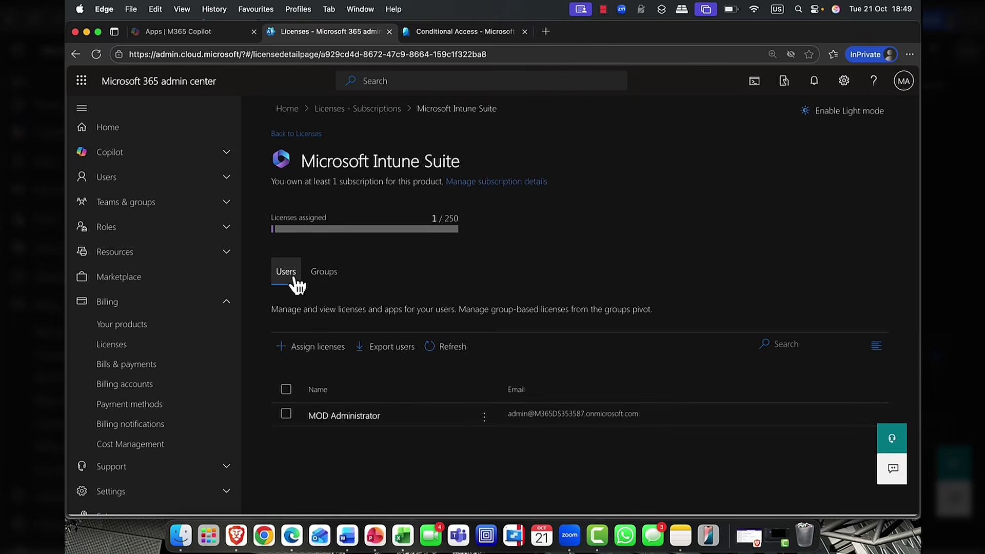
Assign Microsoft Intune Suite licenses to the Oslo Supporrt group, and return to the product's licensed users.
left_click(325, 277)
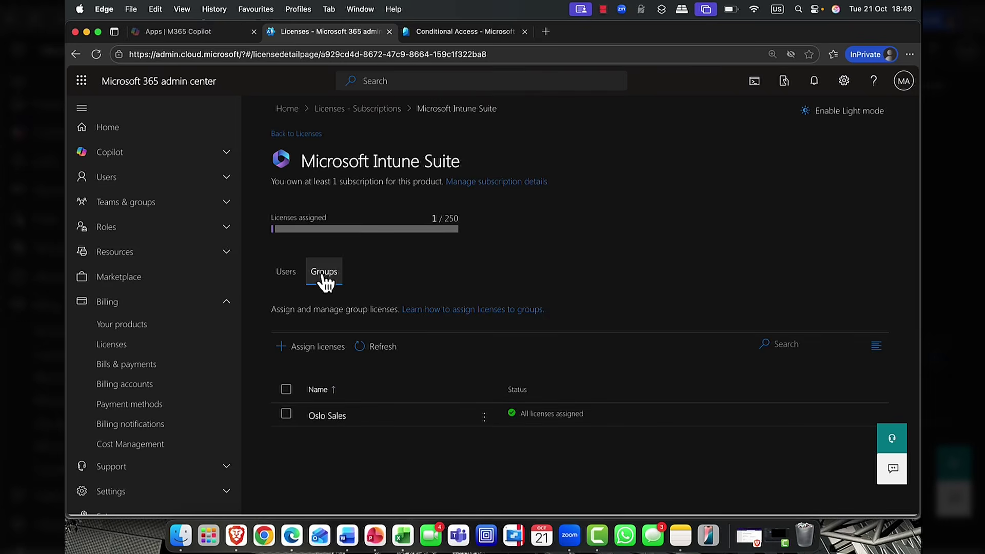
left_click(314, 349)
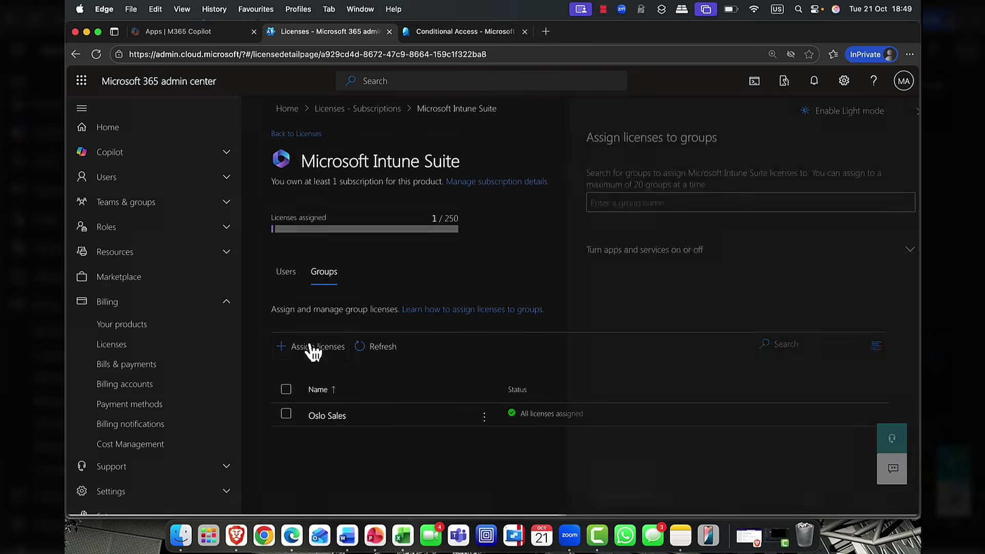
left_click(672, 202)
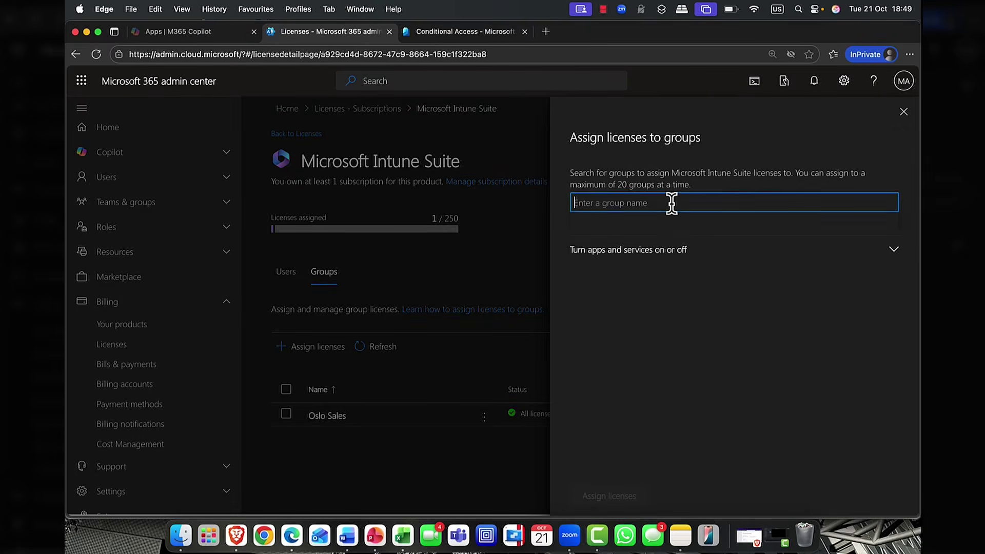
scroll(665, 341, "down", 5)
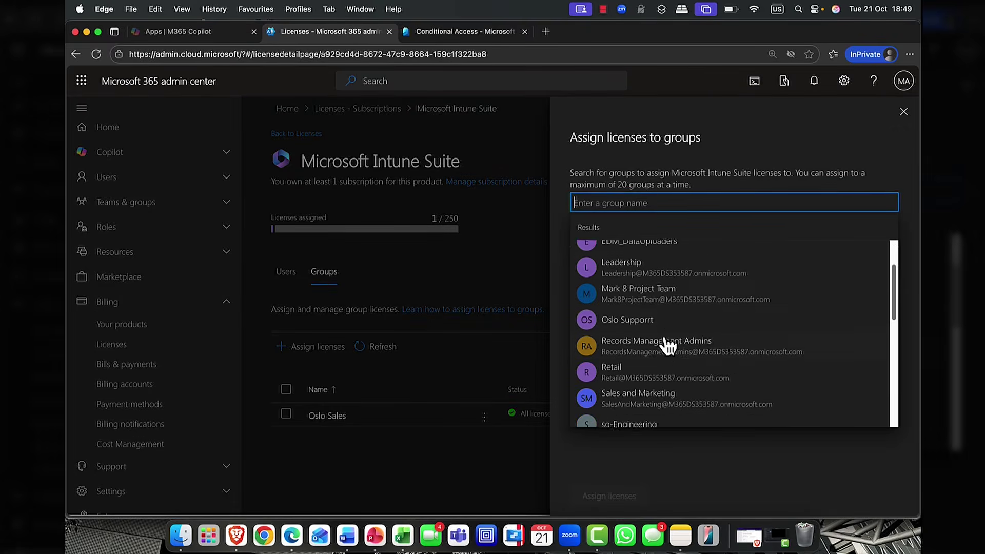
scroll(665, 344, "up", 2)
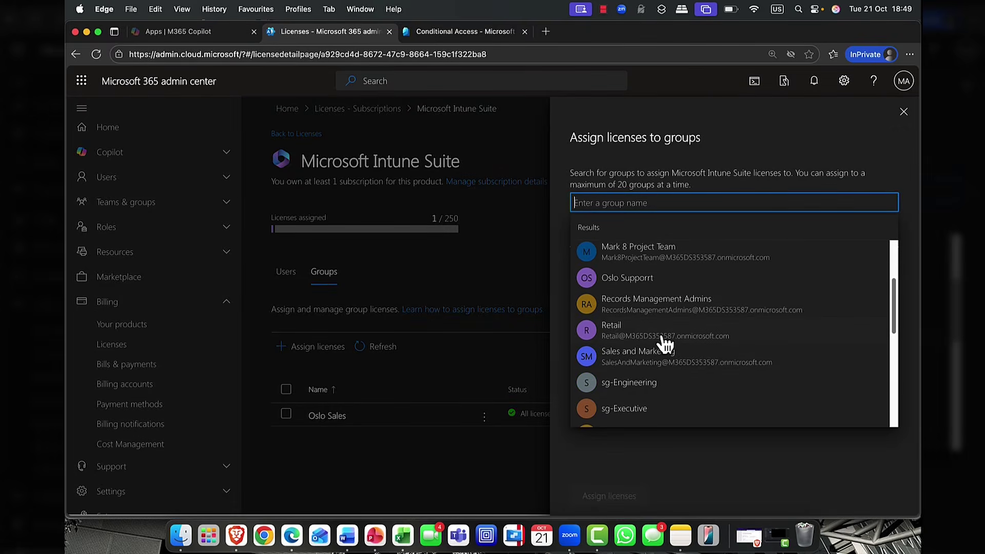
left_click(617, 279)
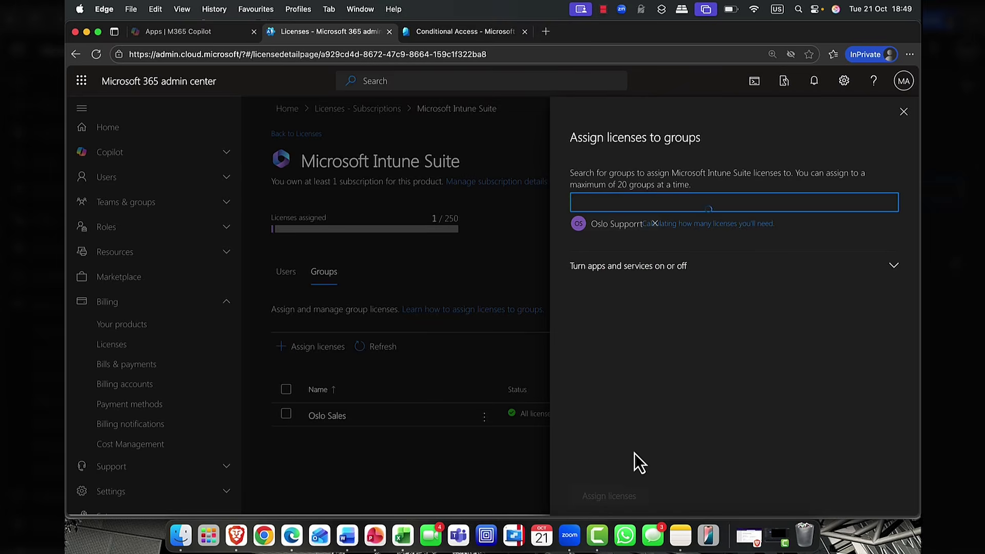
left_click(618, 495)
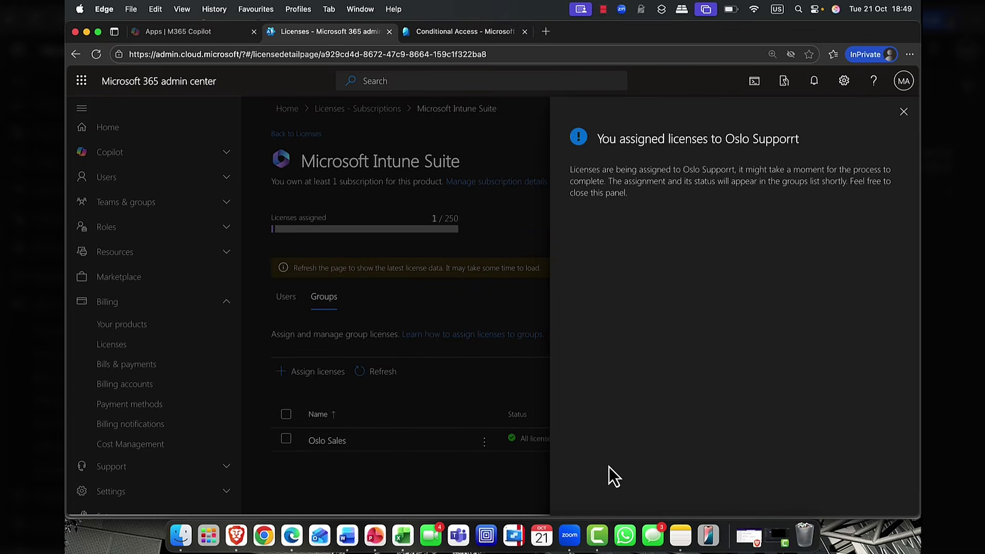
left_click(904, 112)
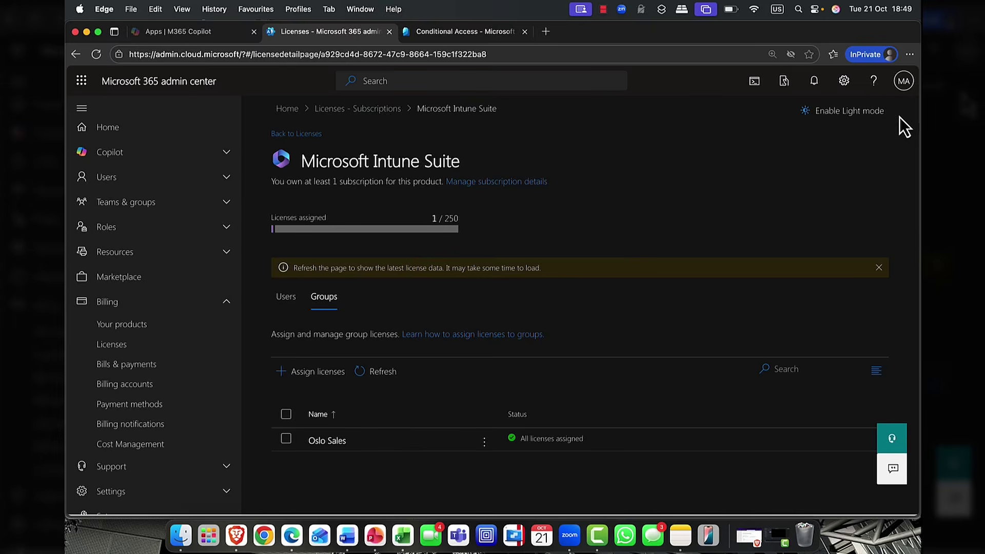
left_click(291, 303)
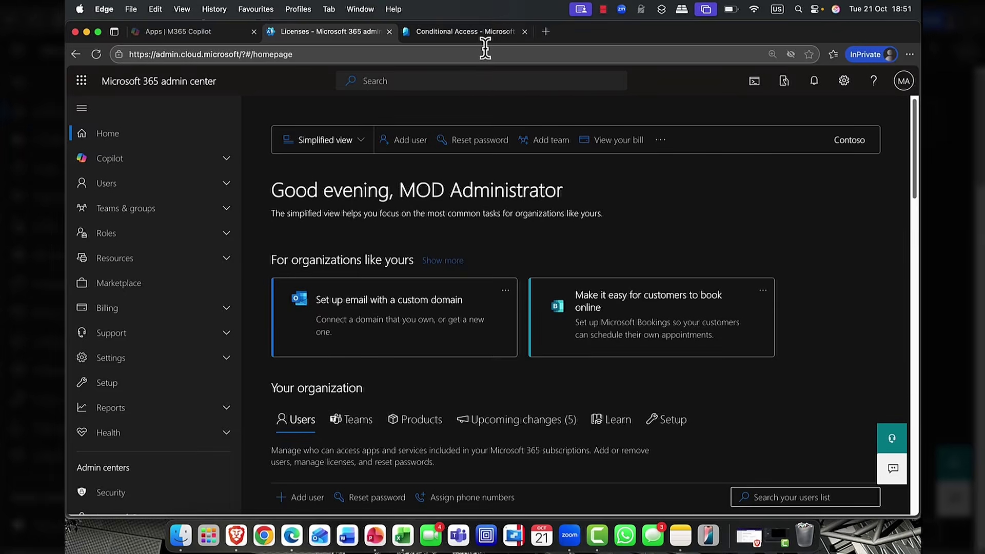
Switch to Conditional Access in the Entra admin center and examine its VPN connectivity certificates.
left_click(456, 32)
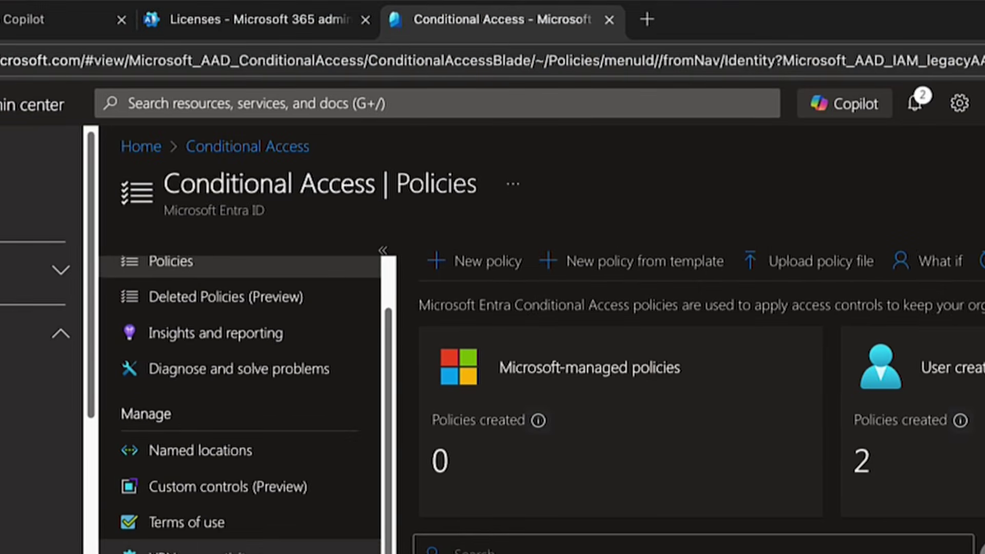
left_click(169, 549)
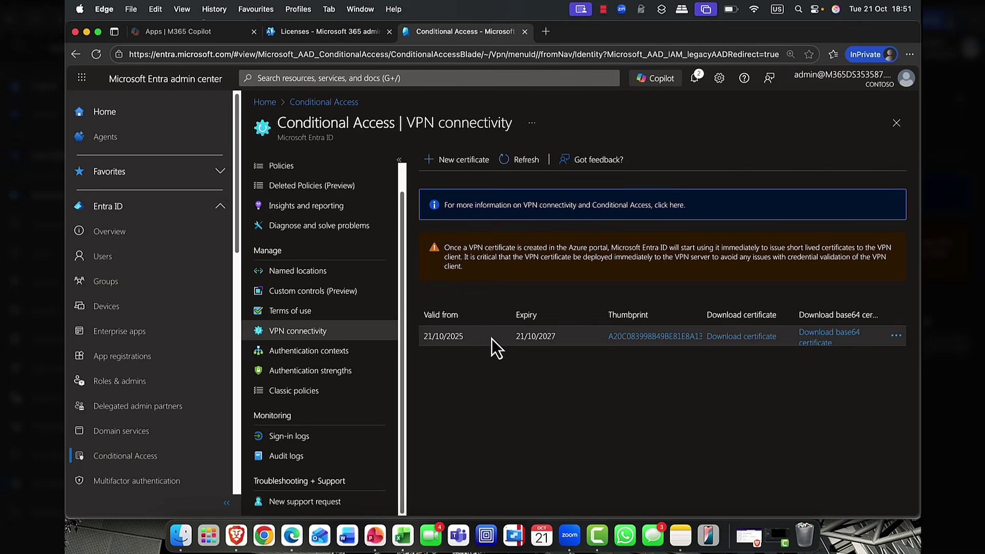
Go from the Microsoft 365 admin center to the Microsoft Intune admin center and open Cloud PKI under Tenant administration.
left_click(335, 35)
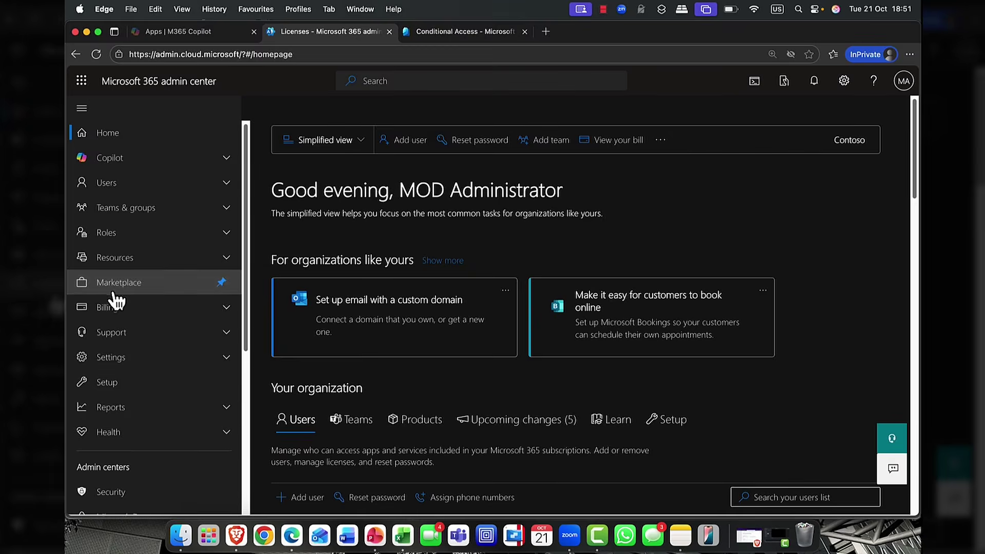
scroll(117, 298, "down", 5)
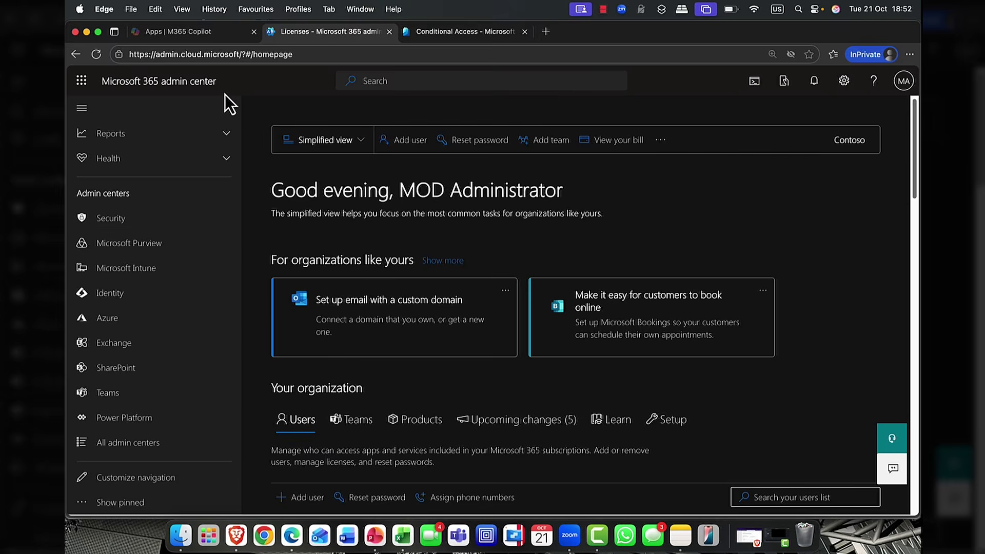
left_click(128, 270)
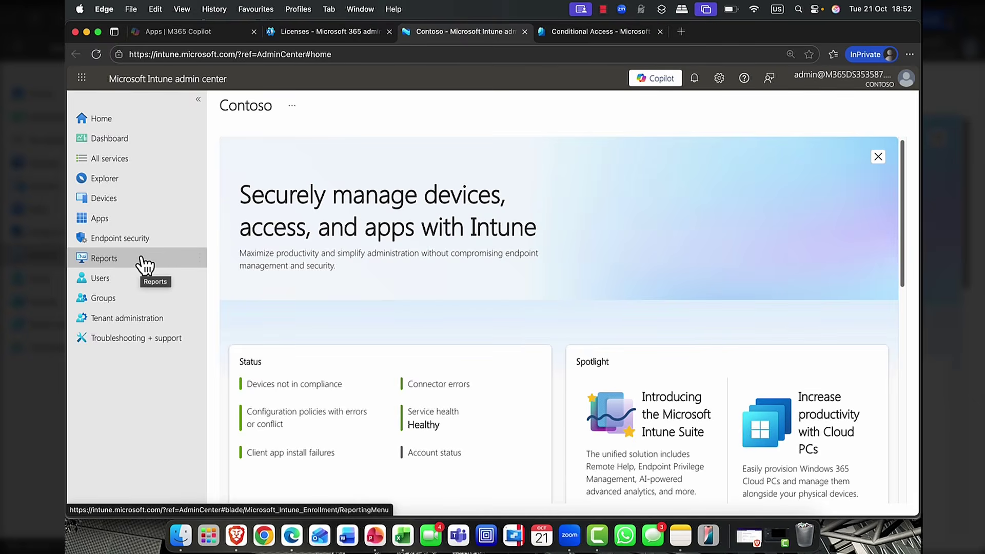
left_click(121, 319)
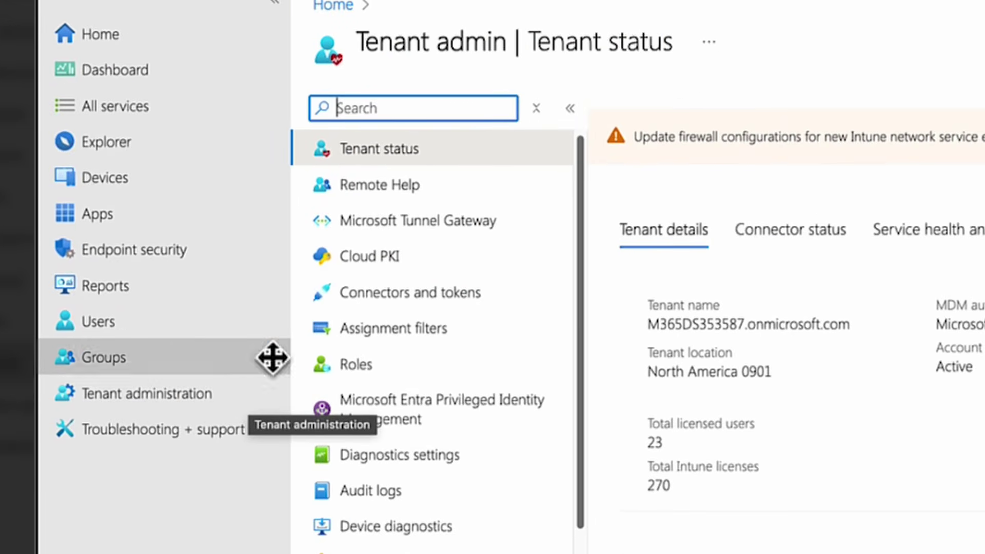
left_click(370, 256)
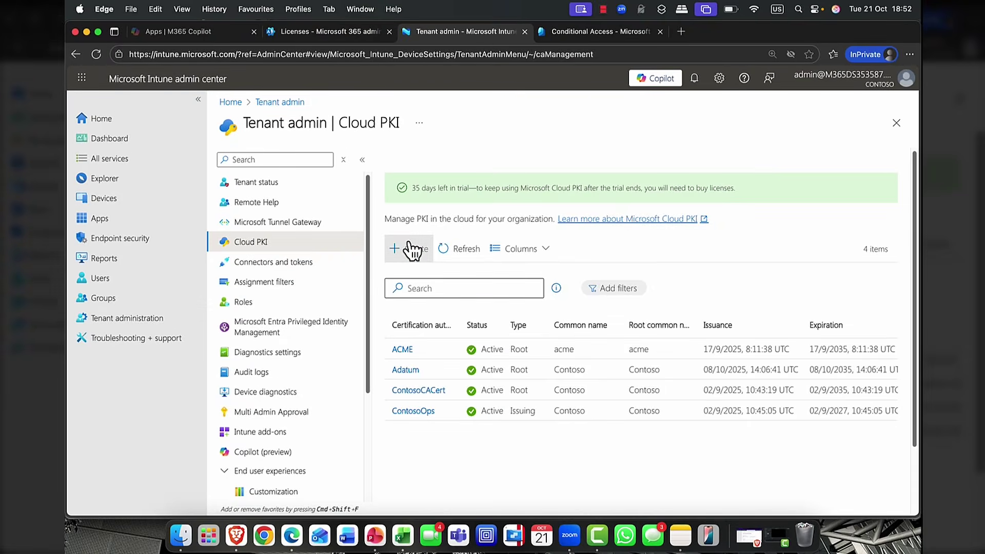
Start a new certification authority named Oslo and proceed to its configuration settings.
left_click(410, 251)
left_click(338, 215)
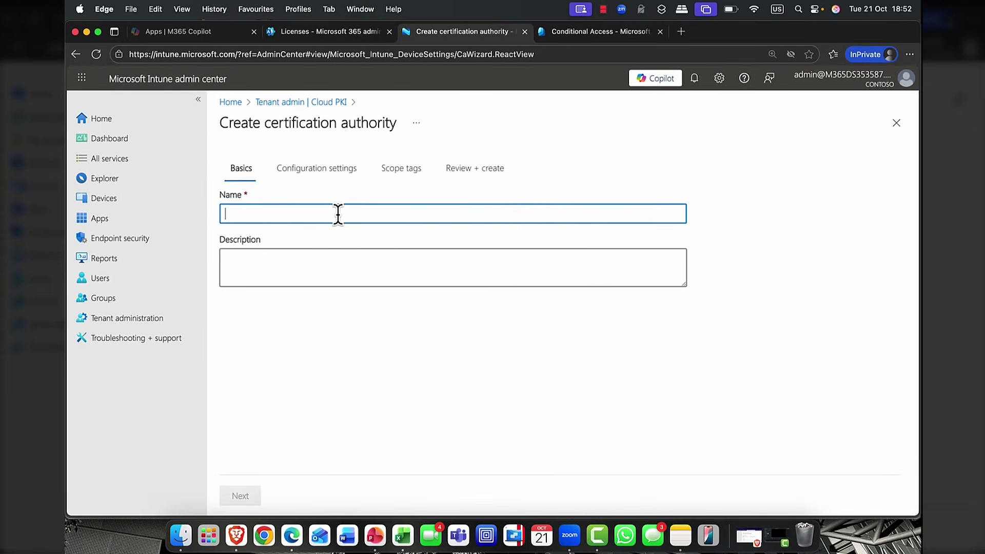
type("CA")
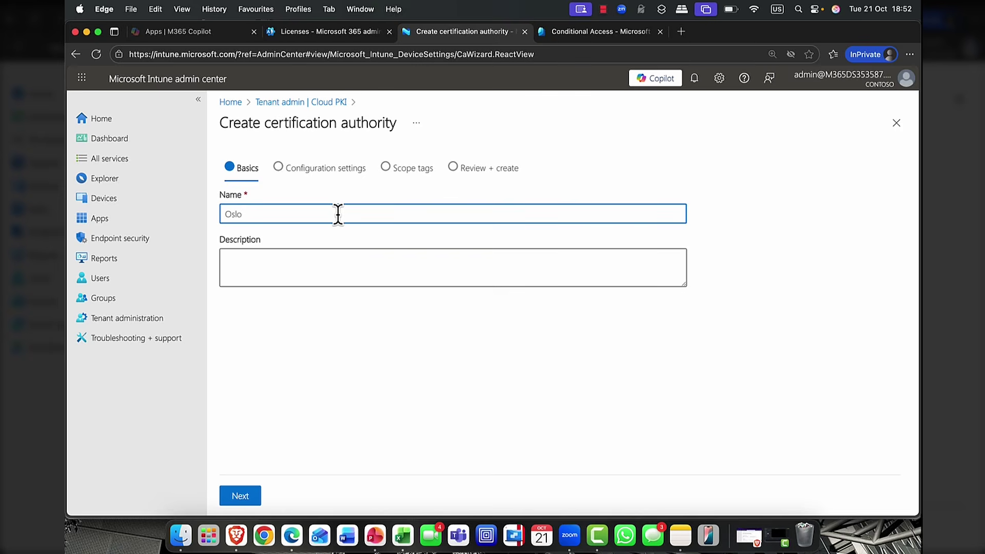
left_click(241, 496)
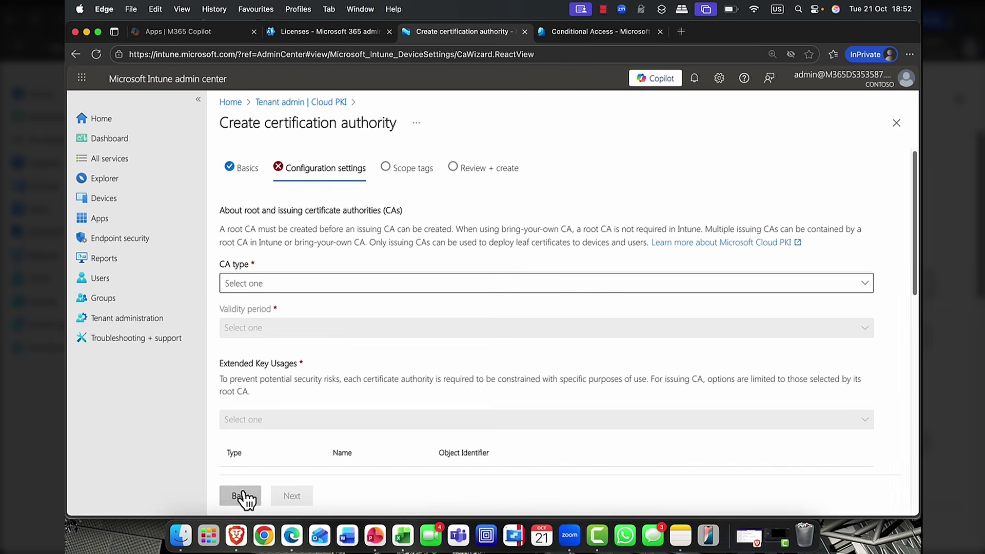
Set the certification authority's type to Root CA and its validity period to 5 years.
left_click(286, 285)
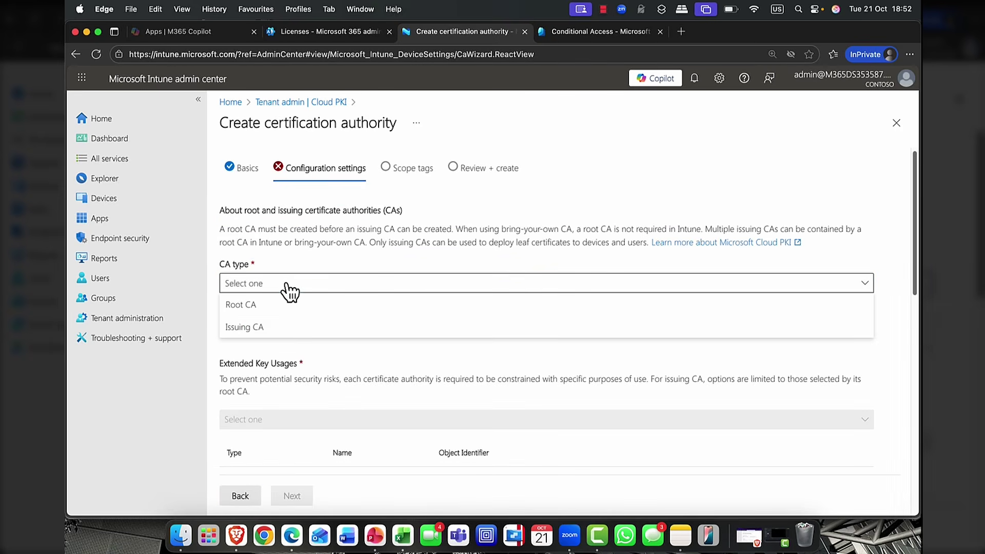
left_click(258, 305)
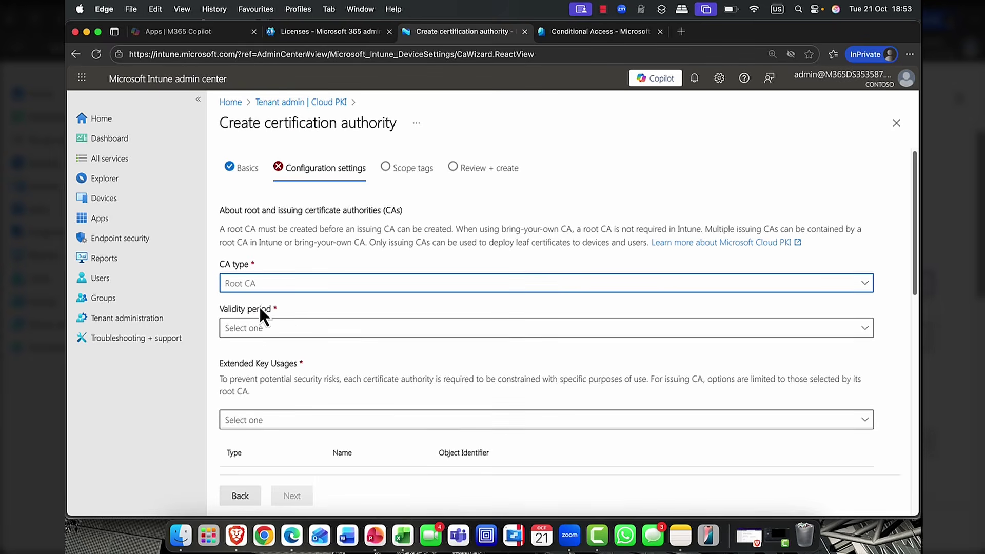
left_click(302, 334)
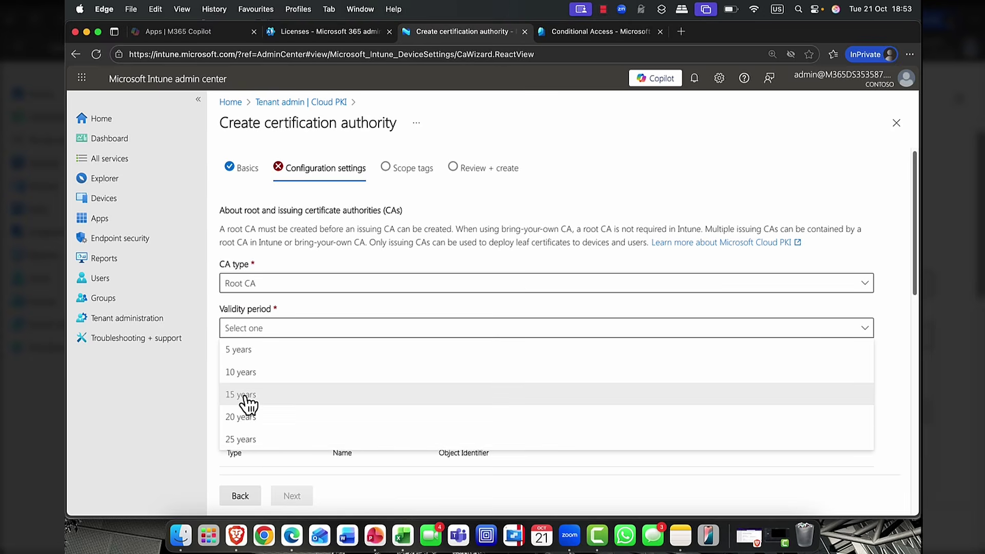
left_click(246, 356)
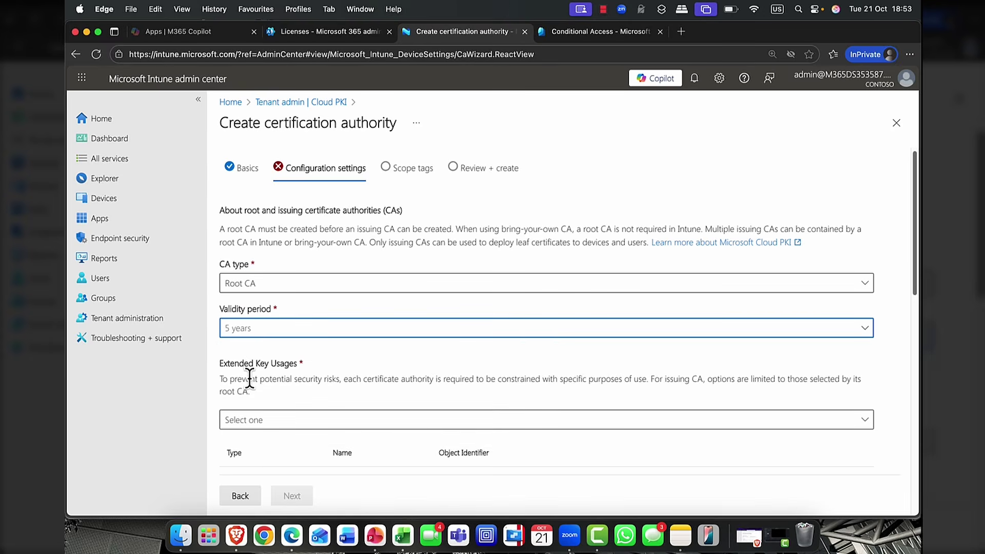
Add IPSEC tunnel, Client auth and Time stamping as the certification authority's extended key usages.
scroll(259, 389, "down", 2)
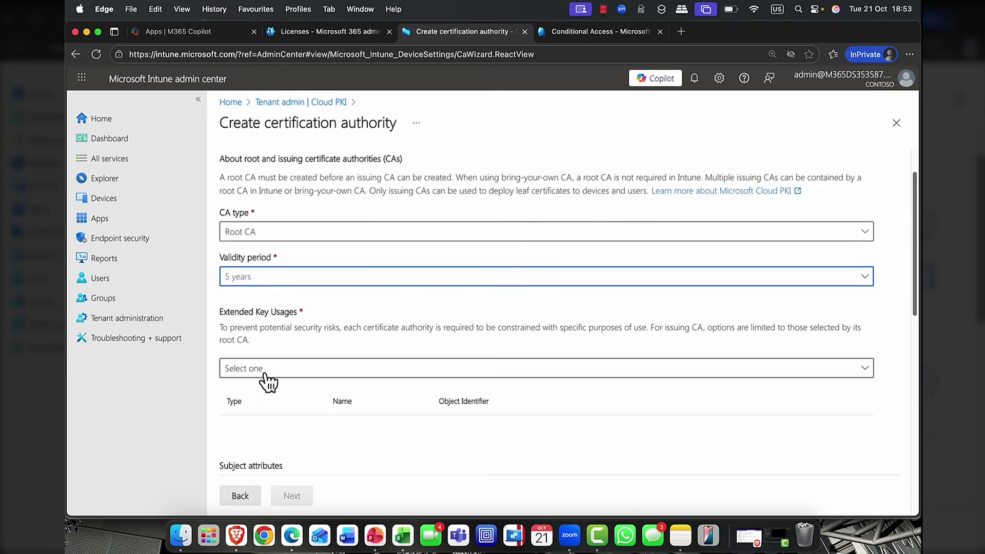
left_click(265, 371)
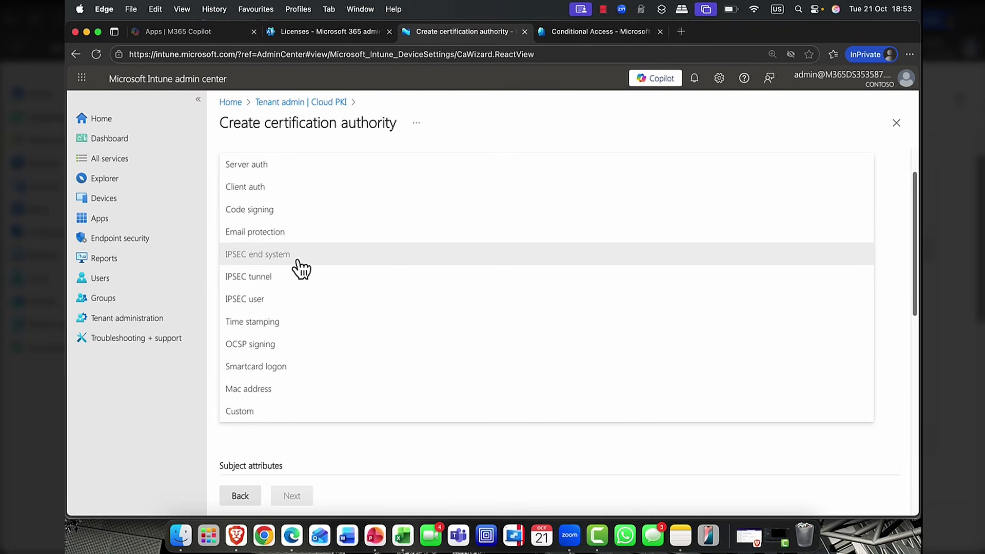
left_click(255, 281)
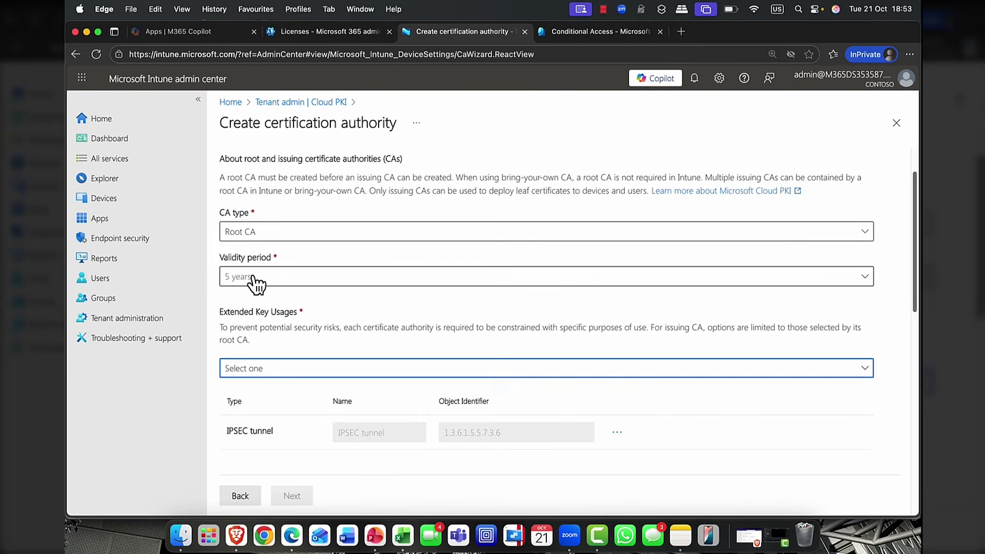
scroll(293, 287, "down", 2)
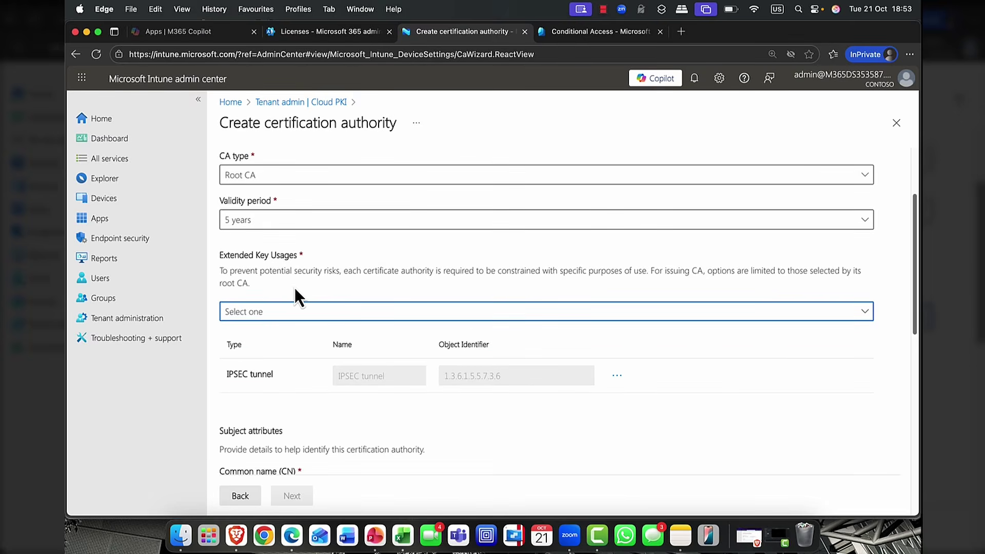
scroll(295, 289, "down", 2)
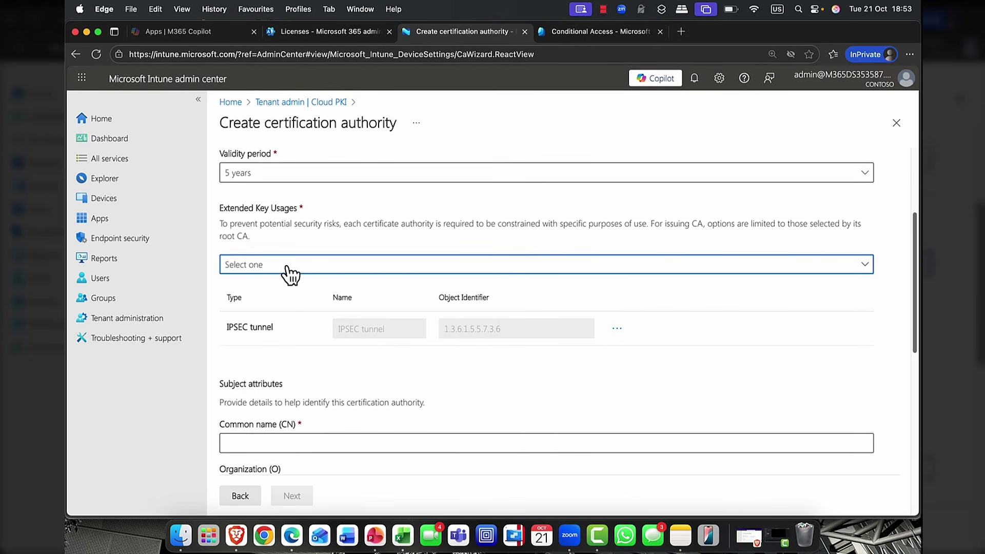
left_click(289, 266)
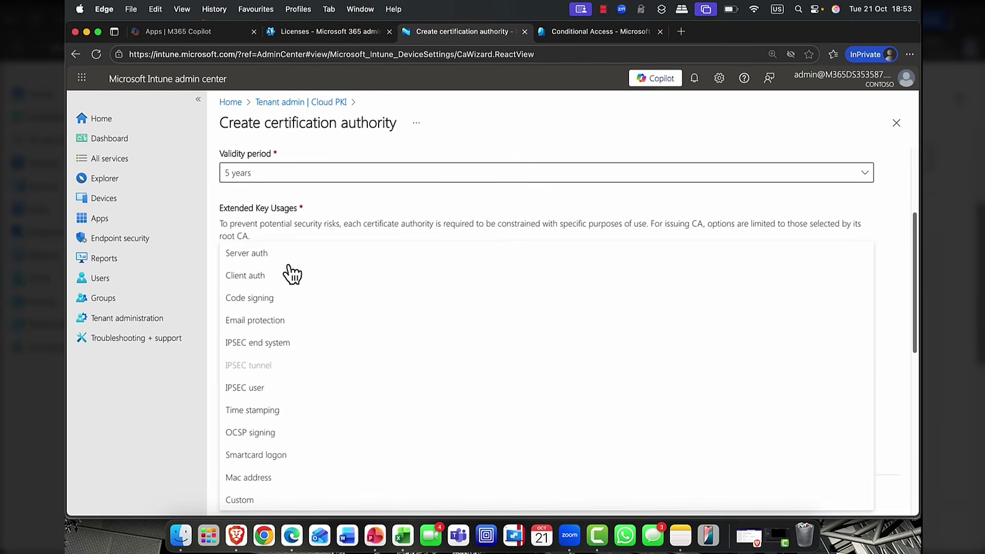
left_click(289, 275)
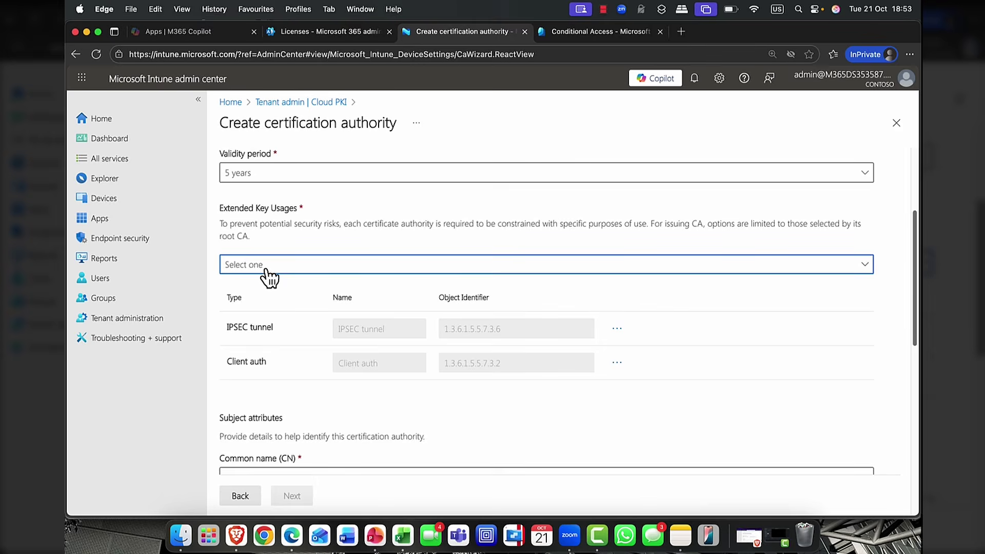
left_click(314, 271)
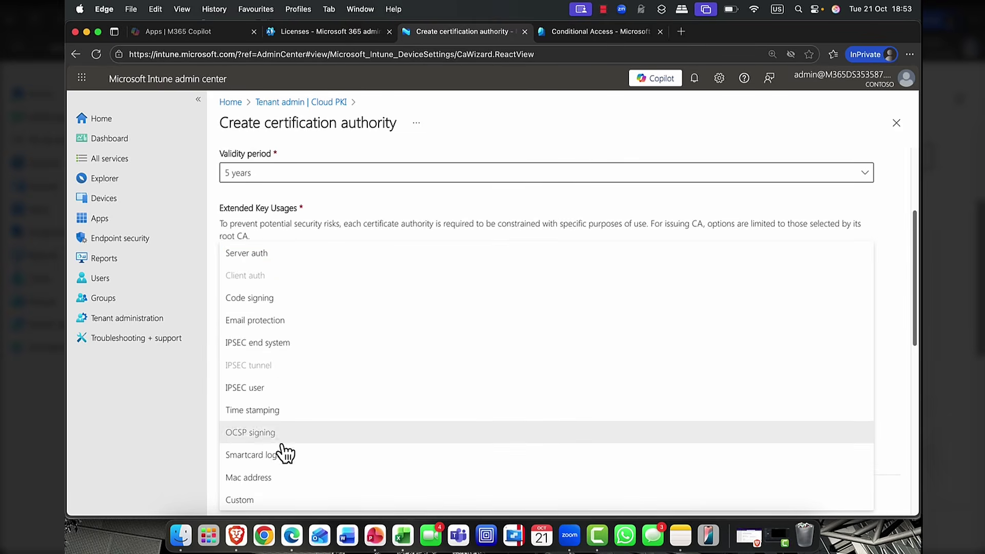
left_click(261, 410)
scroll(282, 415, "down", 3)
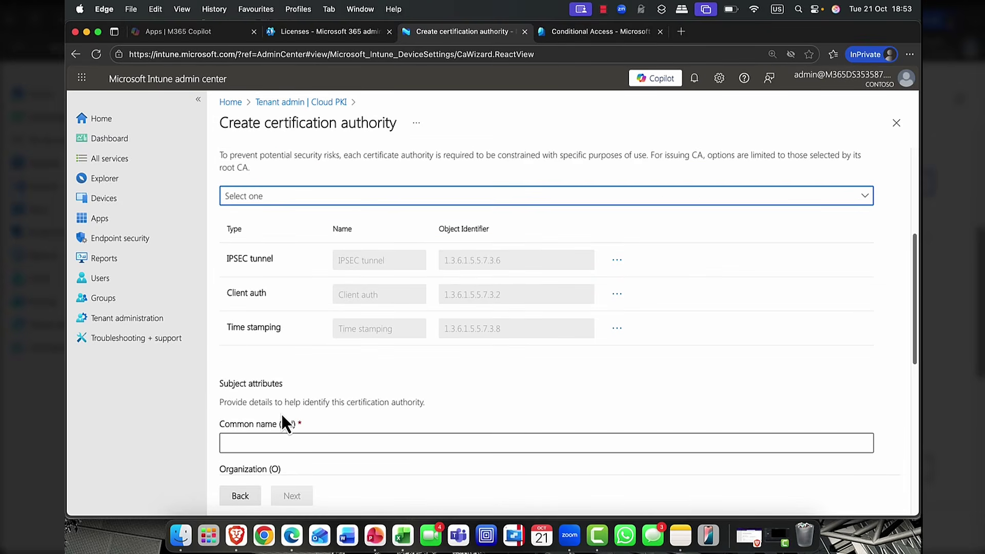
Enter Contoso as the certification authority's common name and organization, and Sales as its organizational unit.
scroll(284, 423, "down", 3)
left_click(260, 315)
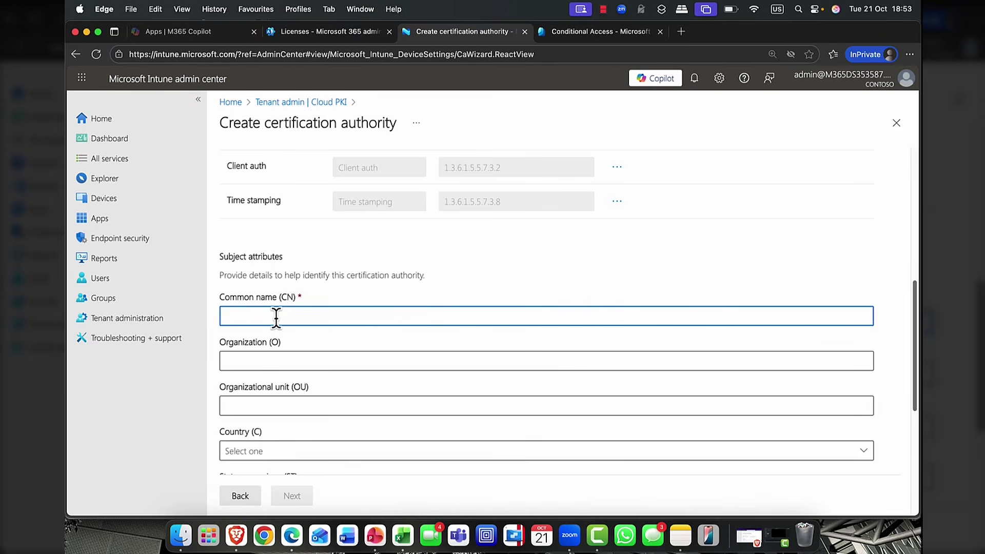
type("Con")
left_click(253, 359)
type("Contoso")
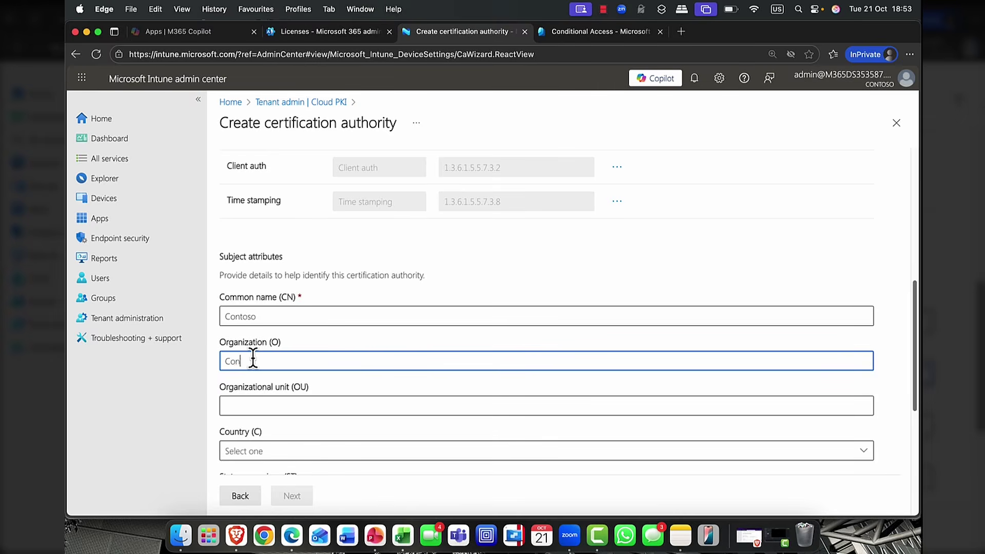
left_click(260, 405)
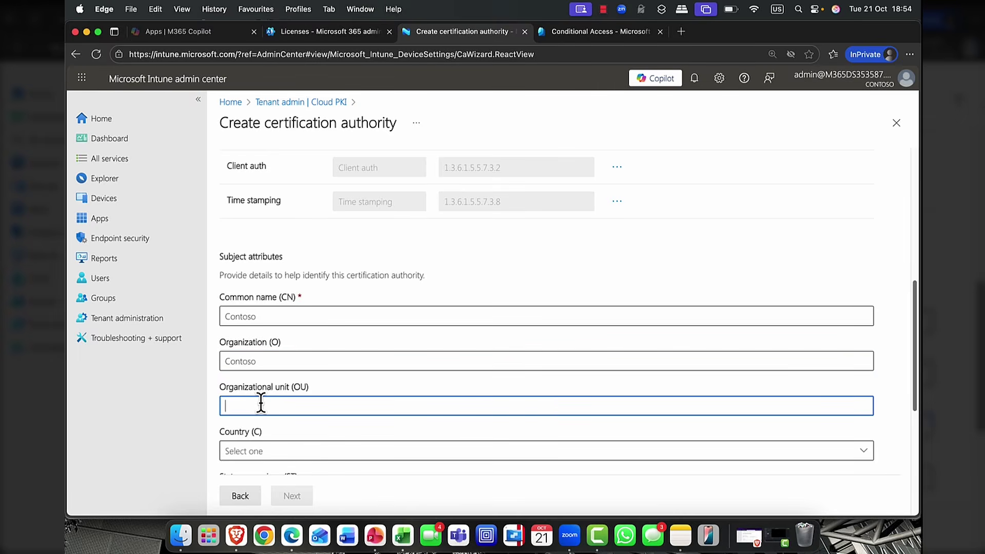
type("Sales")
Set the country in the certification authority's subject attributes to United States of America (the).
left_click(279, 450)
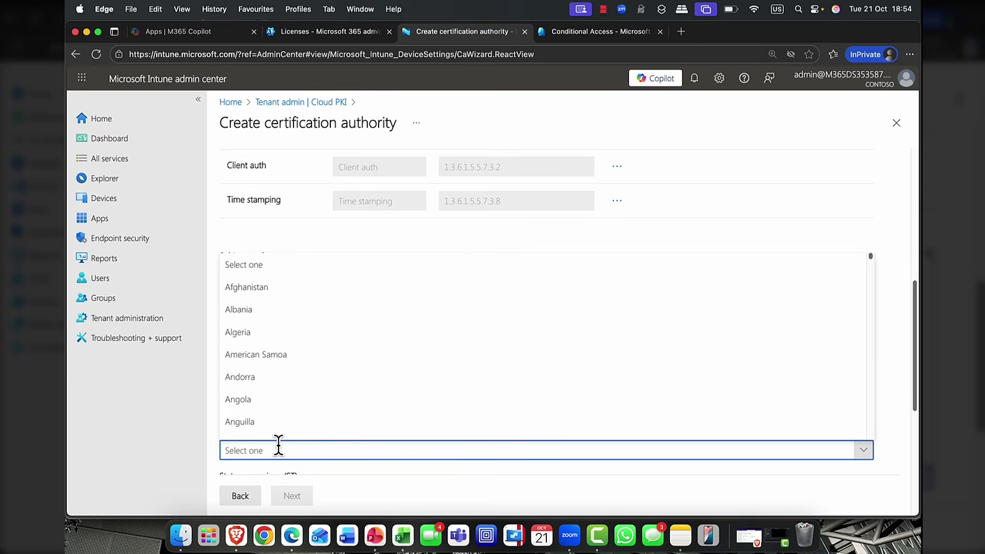
scroll(307, 357, "down", 20)
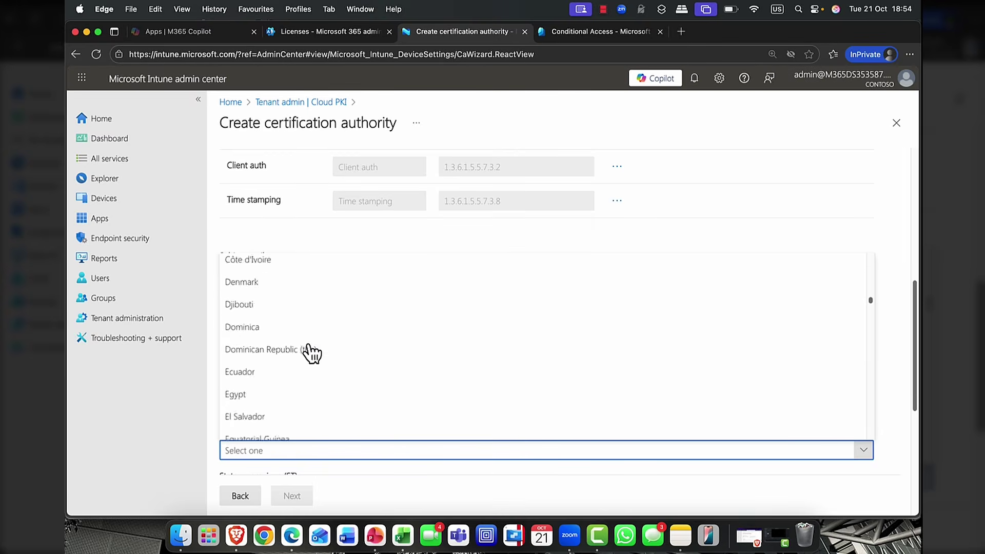
scroll(307, 357, "down", 20)
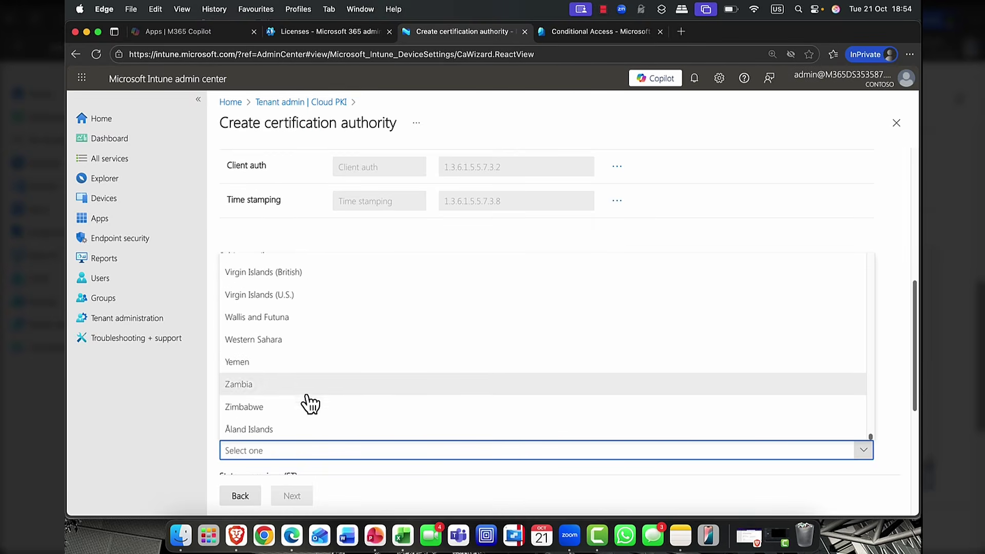
scroll(298, 422, "up", 2)
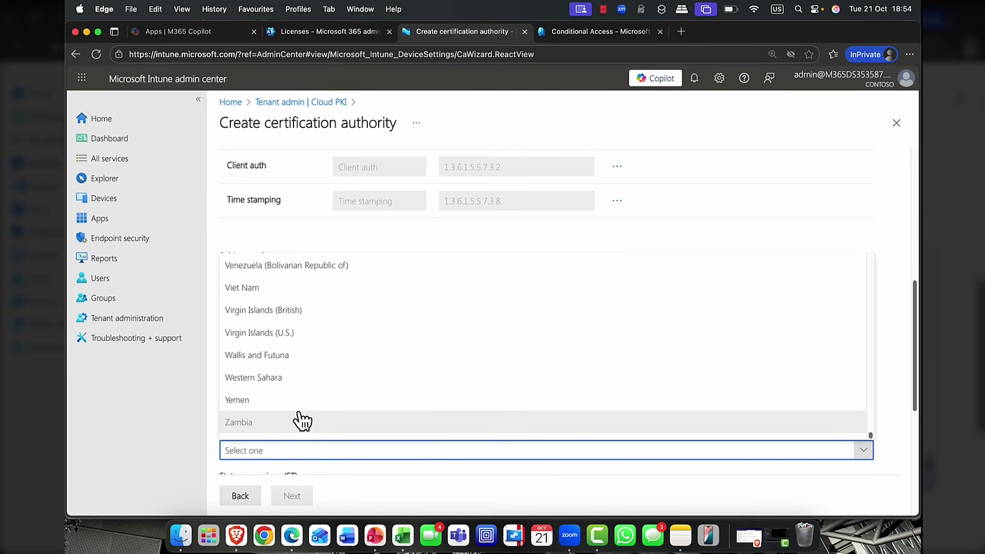
scroll(301, 416, "up", 2)
scroll(294, 401, "up", 2)
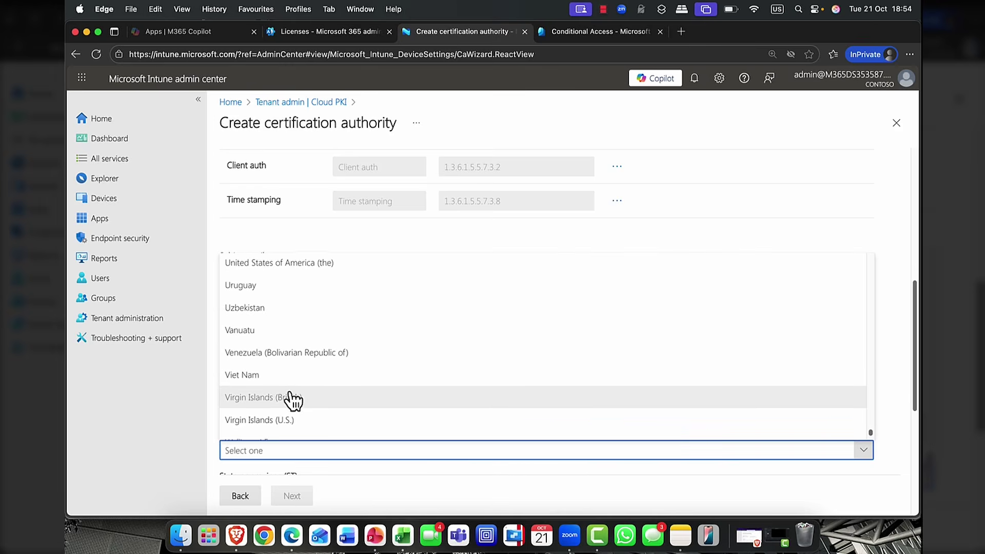
left_click(278, 265)
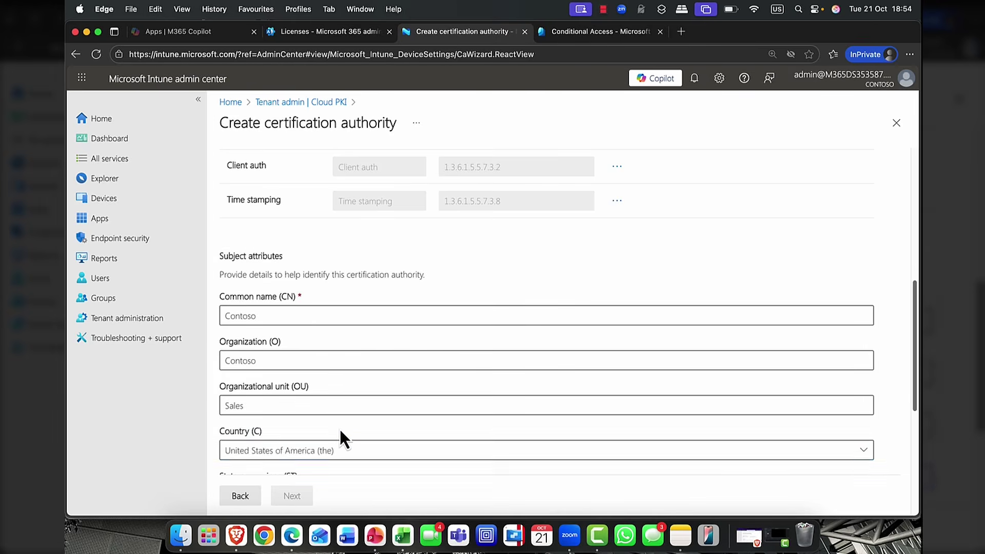
Enter WA as the state or province and SEA as the locality in the subject attributes.
scroll(335, 420, "down", 5)
left_click(262, 321)
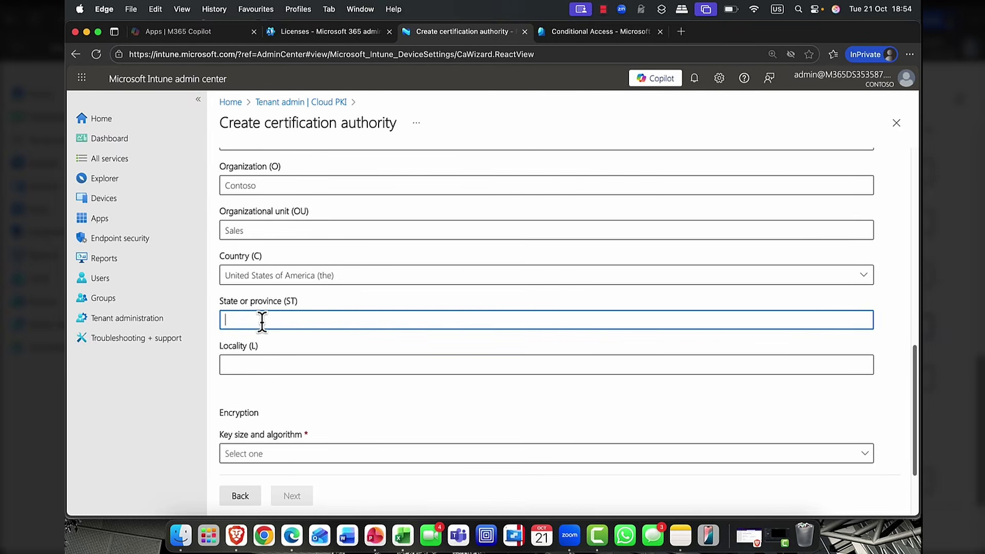
type("WA")
left_click(269, 365)
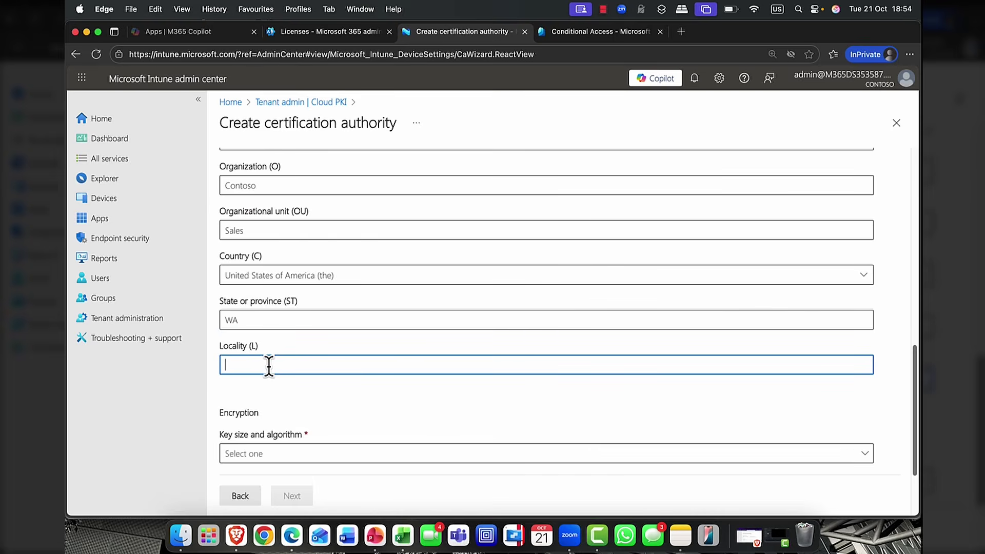
type("SEA")
Set the certification authority's encryption key size and algorithm to RSA-4096 and SHA-512.
left_click(217, 438)
scroll(217, 438, "down", 1)
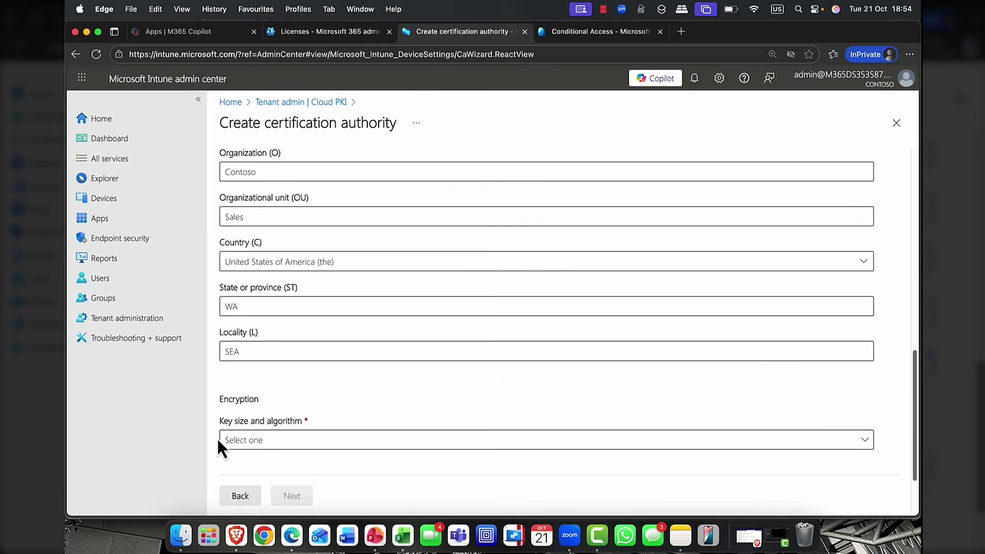
left_click(287, 446)
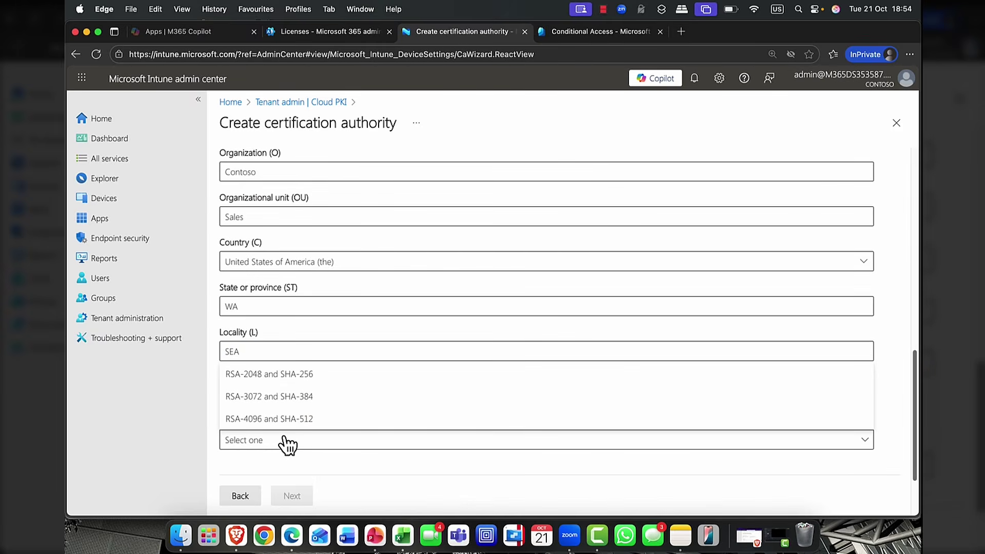
left_click(281, 420)
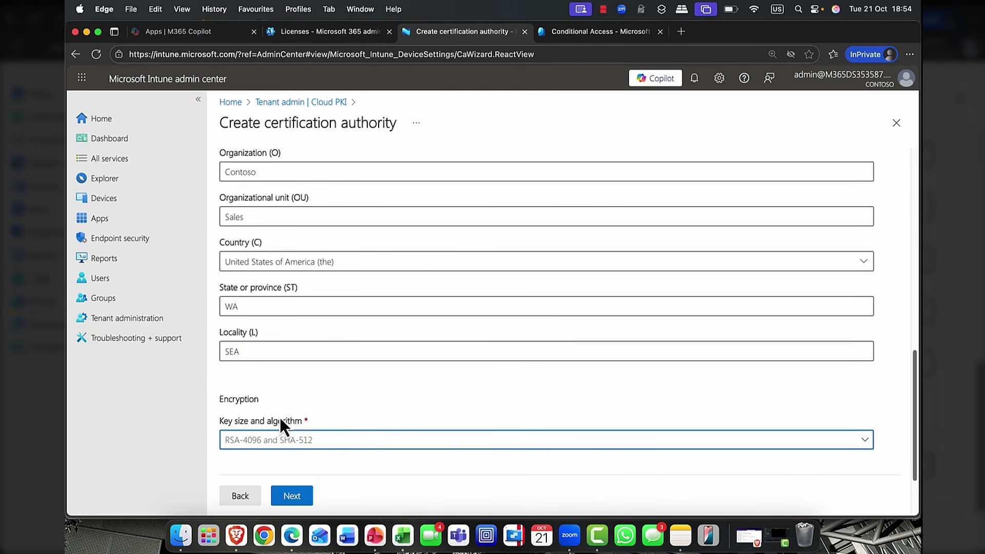
Keep the Default scope tag and create the certification authority from the review page.
left_click(292, 496)
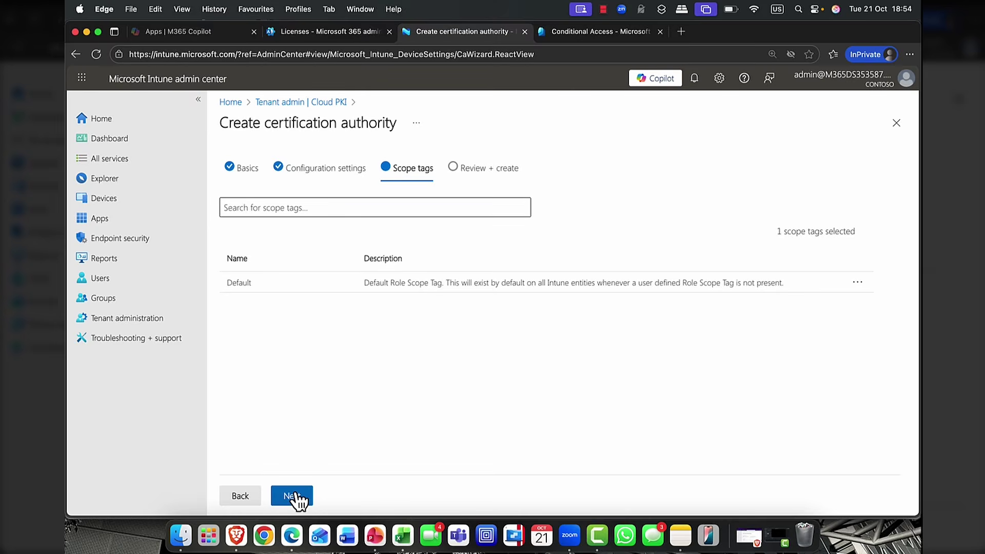
left_click(295, 495)
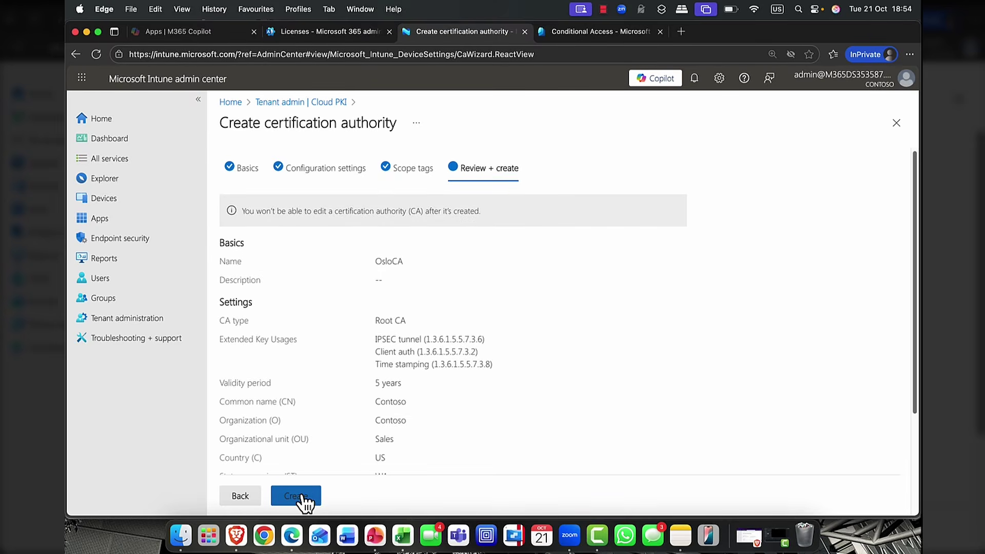
left_click(303, 496)
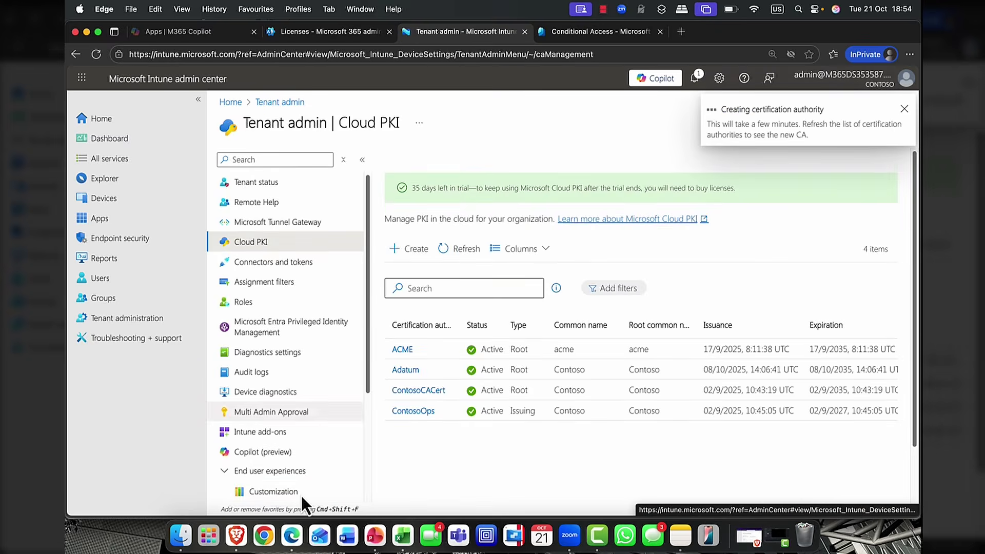
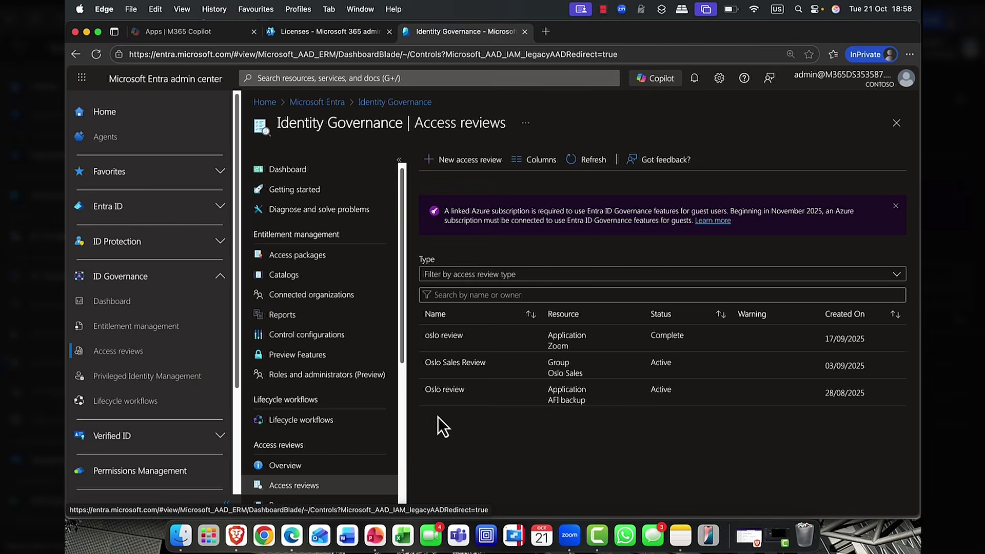
Start a new access review in Entra Identity Governance and choose Applications as what to review.
left_click(469, 160)
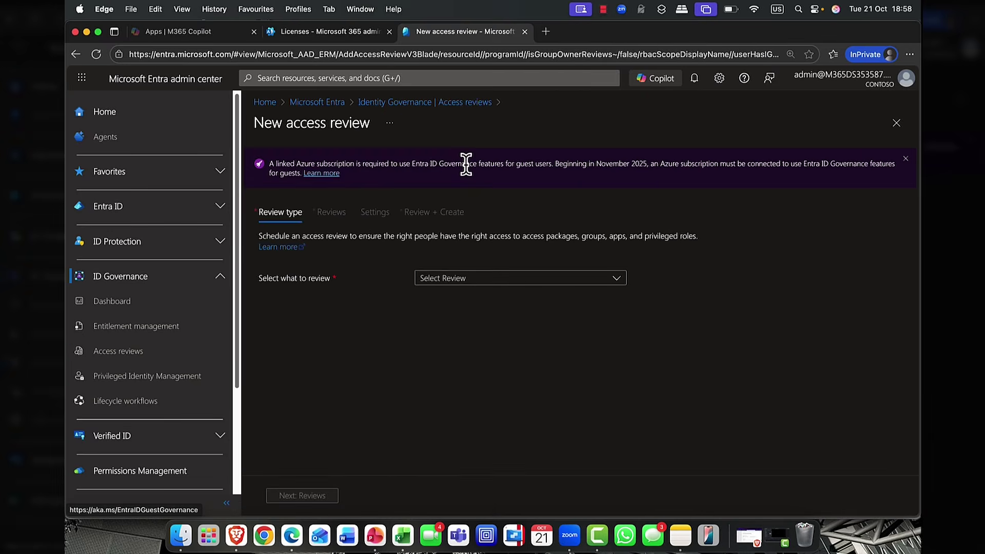
left_click(492, 287)
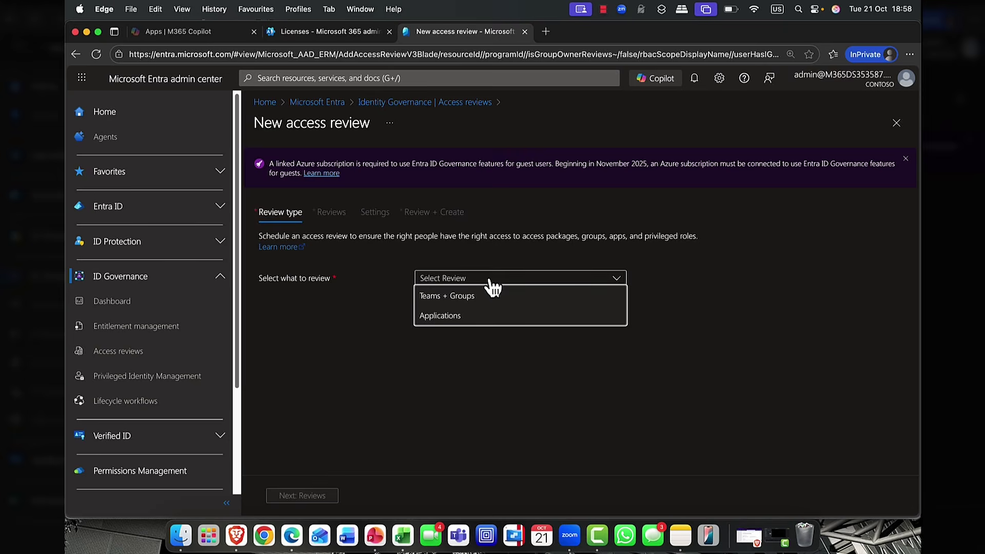
left_click(472, 319)
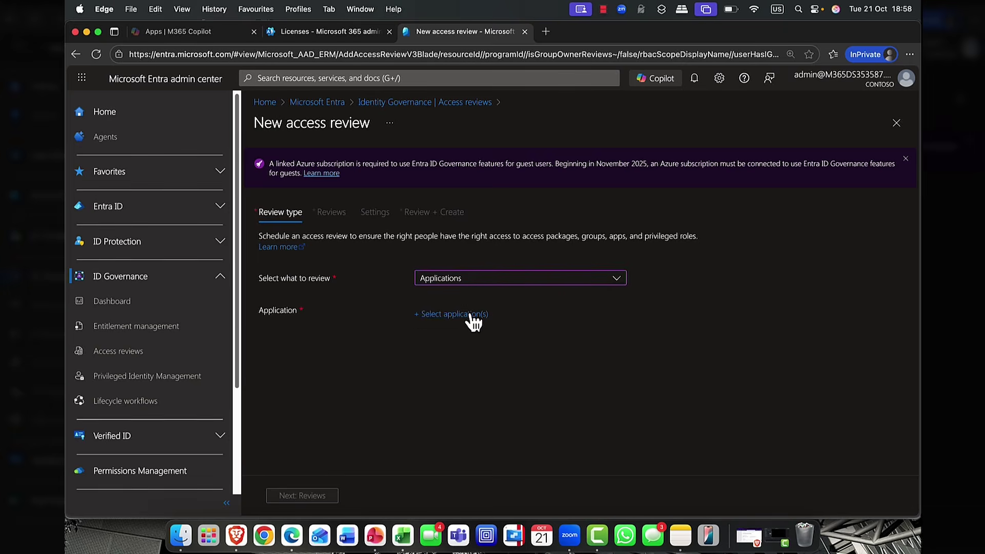
Select AFI backup from the enterprise applications as the application to review.
left_click(471, 315)
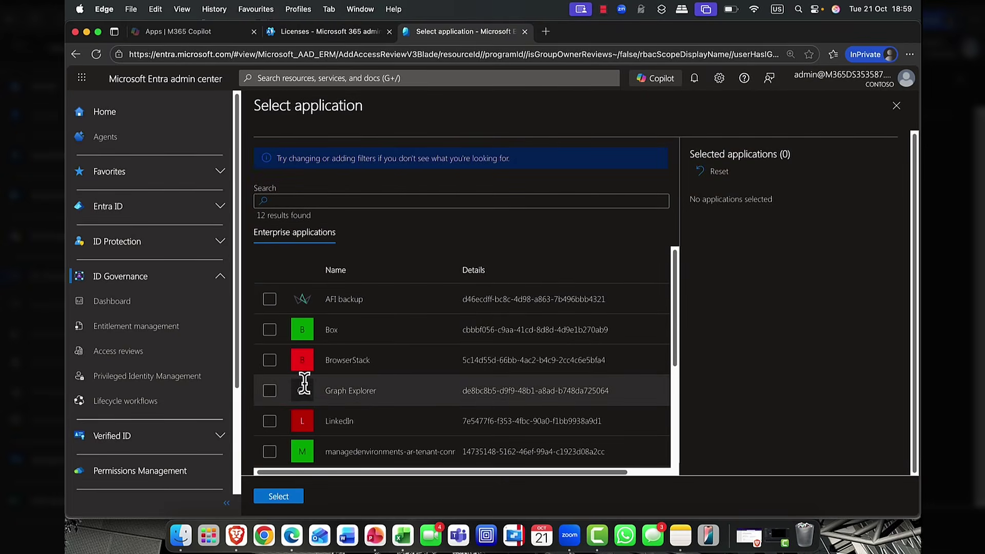
scroll(303, 451, "down", 2)
scroll(281, 411, "up", 2)
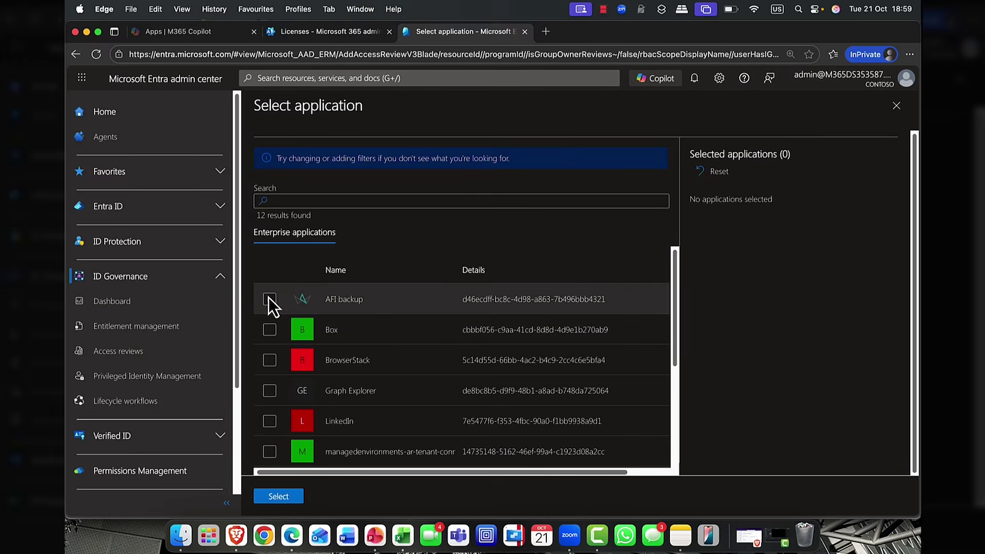
left_click(269, 299)
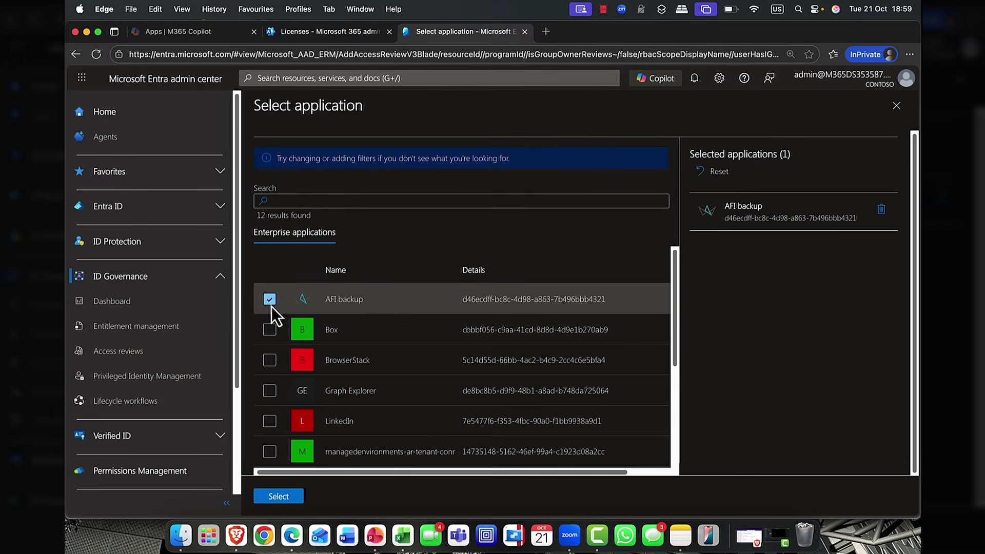
left_click(281, 497)
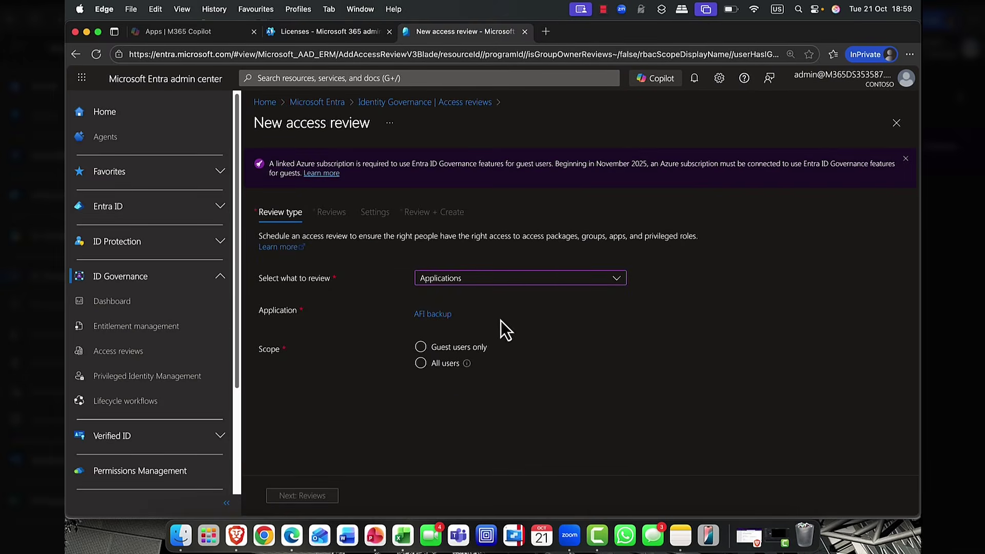
Set the access review's scope to All users and proceed to the reviewer and recurrence settings.
left_click(420, 347)
left_click(441, 364)
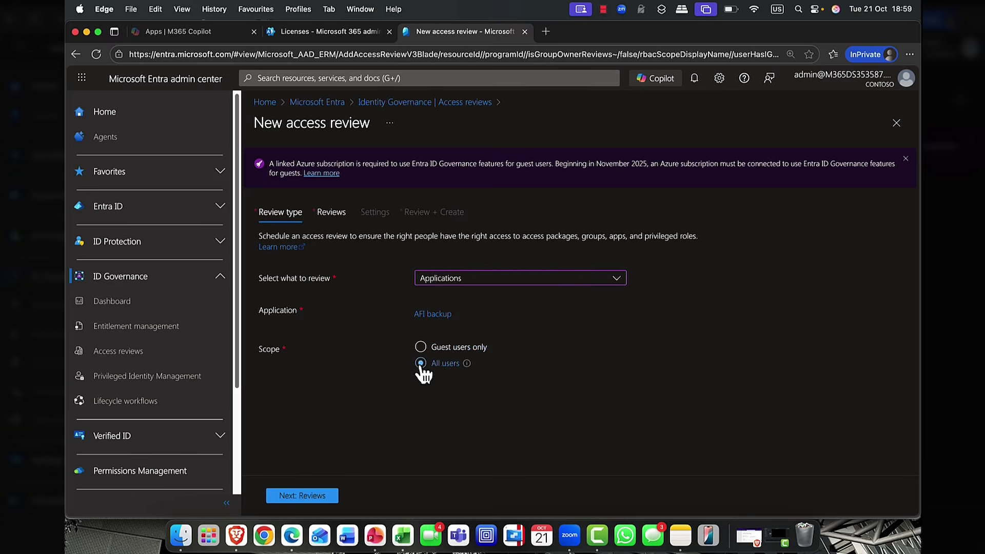
left_click(307, 496)
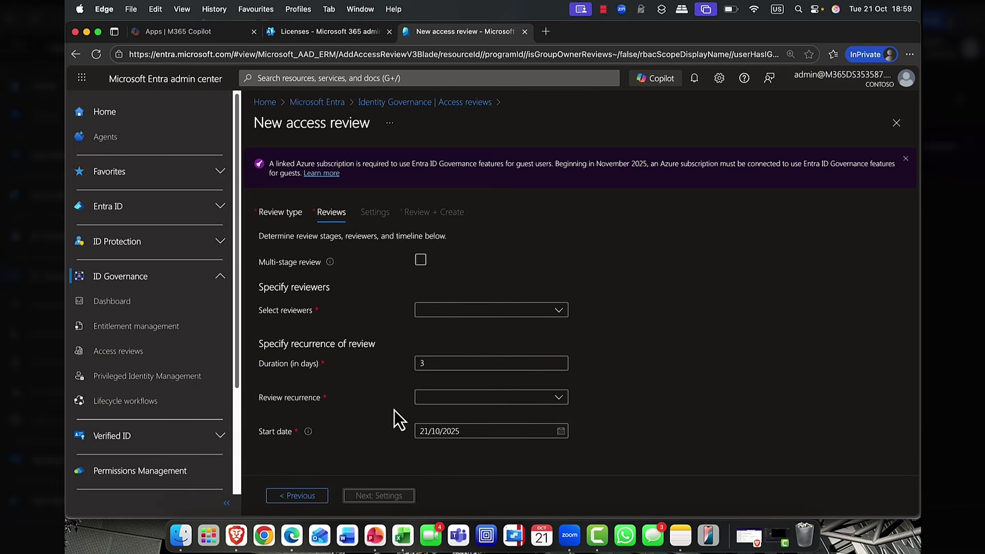
Set the reviewers to Selected user(s) or group(s) and assign the MOD Administrator account as reviewer.
left_click(563, 312)
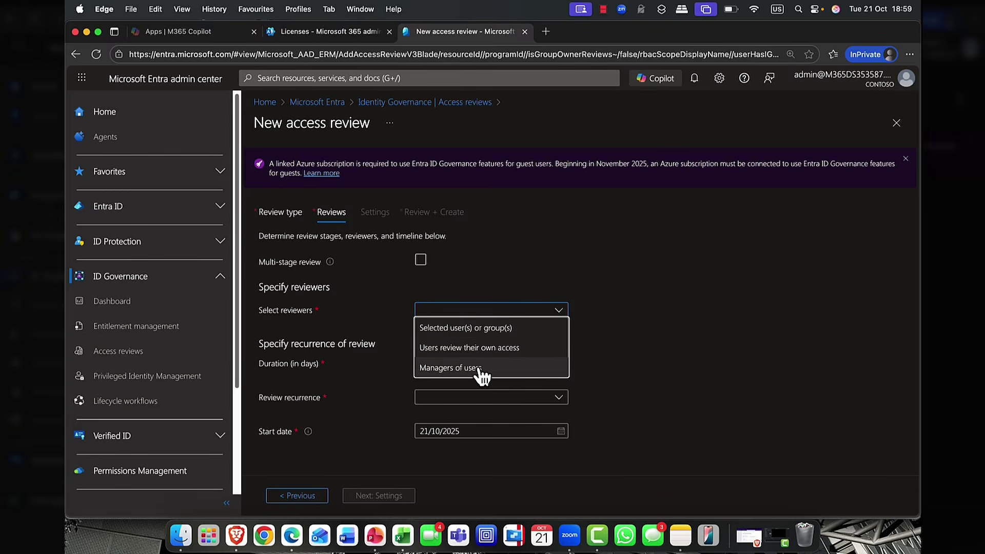
left_click(482, 328)
left_click(456, 348)
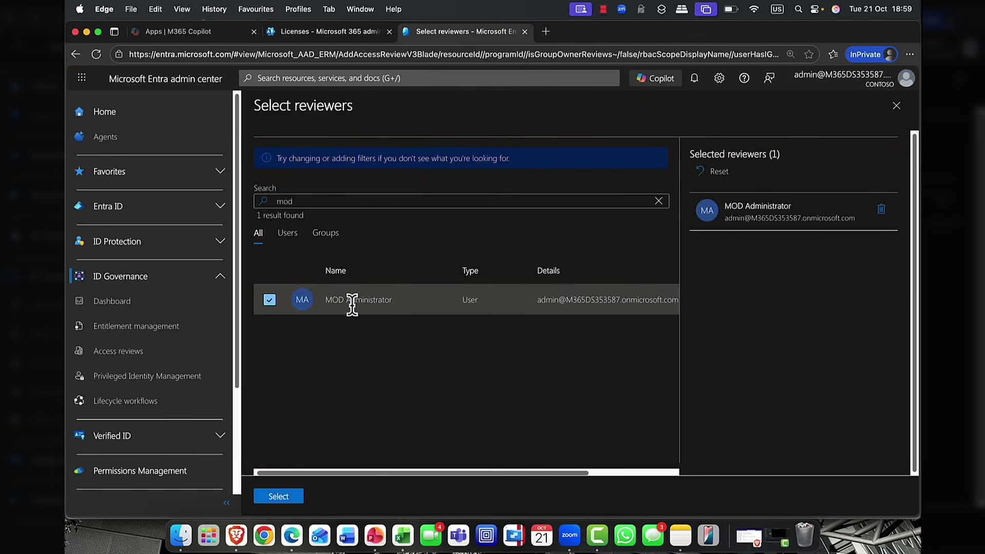
left_click(278, 496)
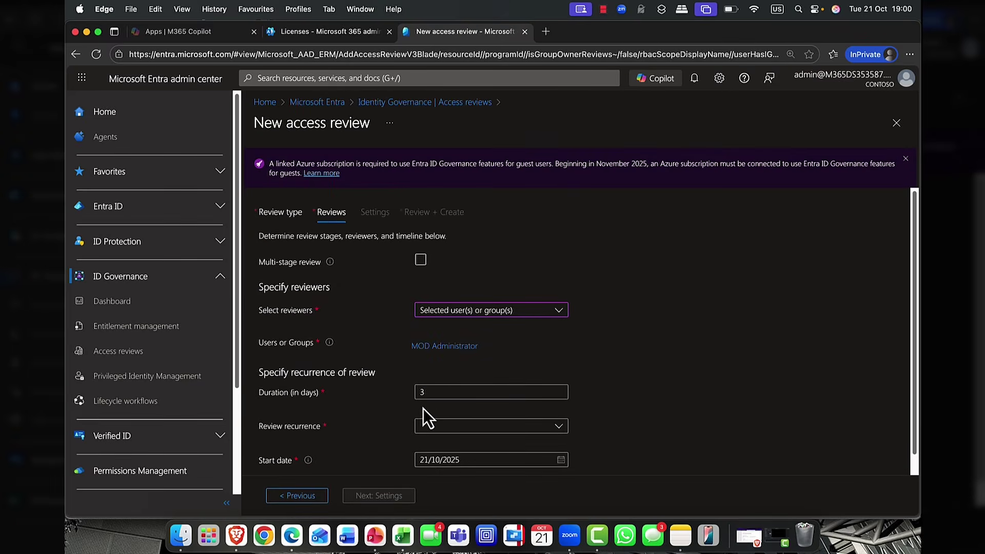
Enable multi-stage review to inspect its stage settings and disable it again.
scroll(431, 402, "down", 1)
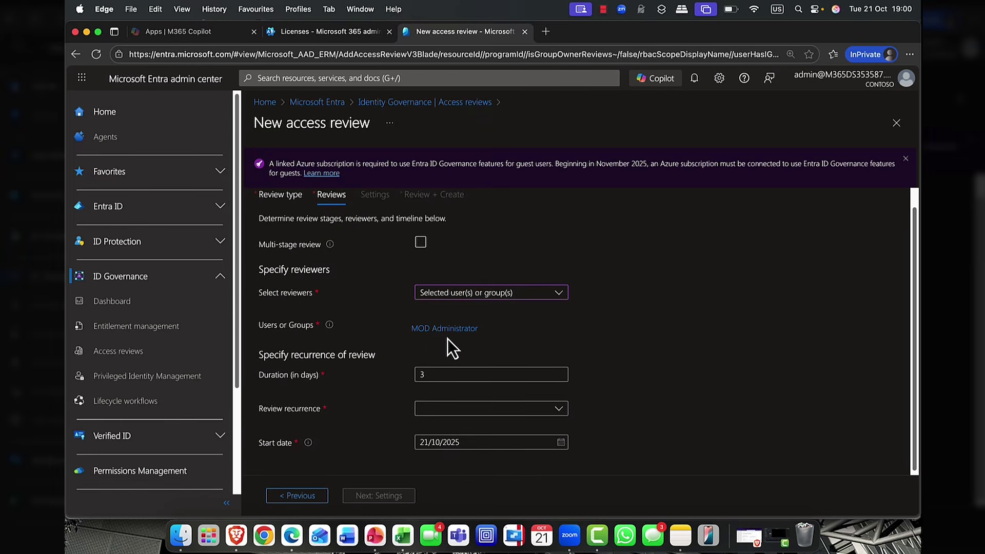
left_click(423, 245)
left_click(421, 242)
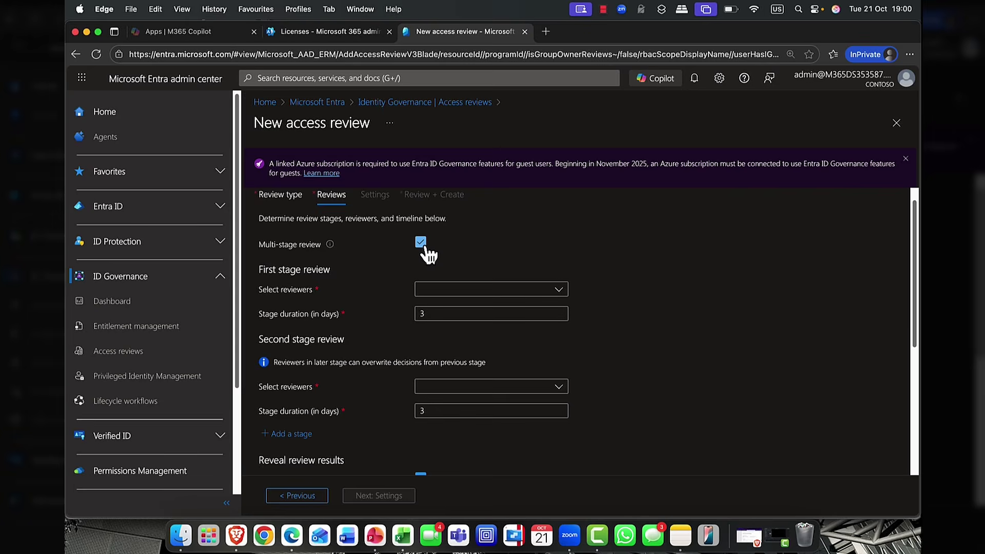
left_click(422, 243)
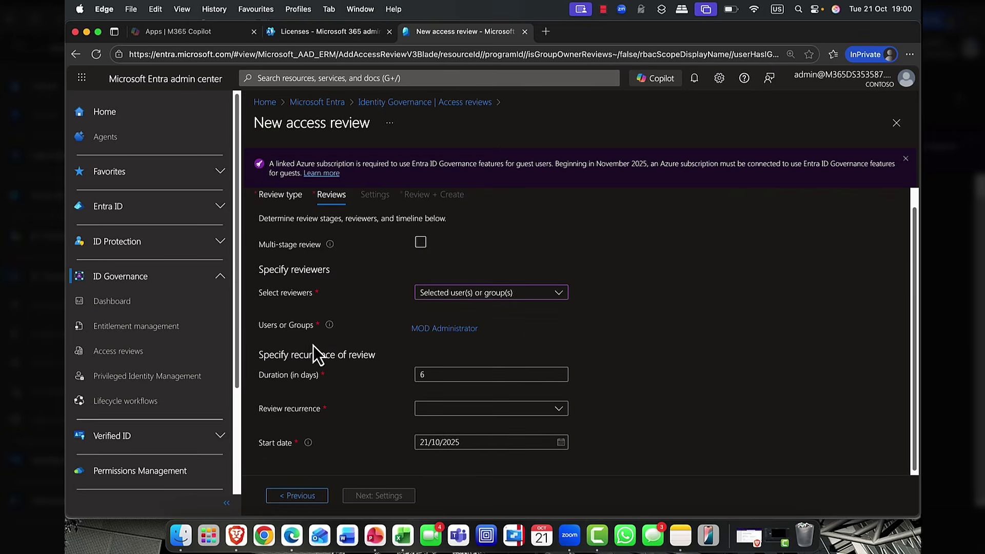
Set the access review's recurrence to Semi-annually and proceed to the completion and notification settings.
scroll(393, 387, "down", 1)
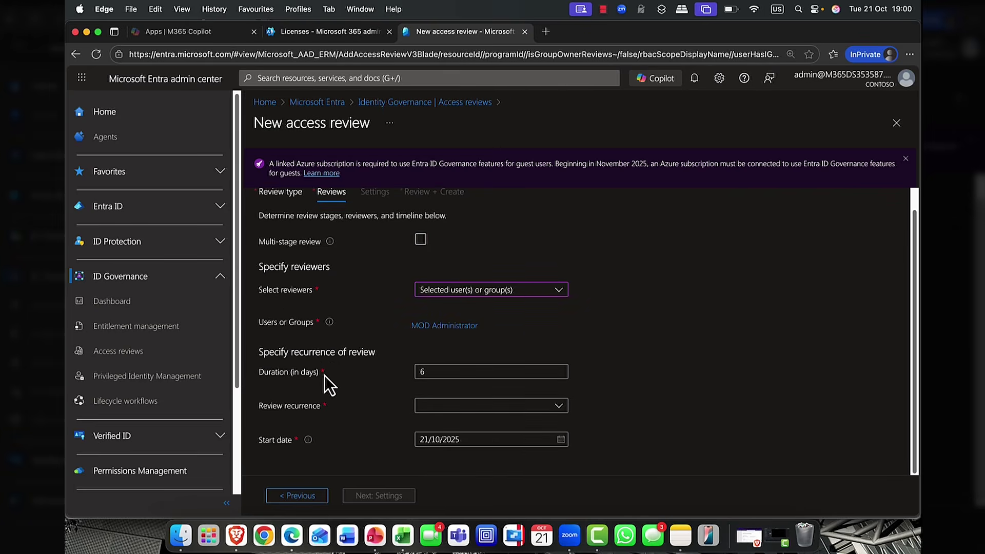
left_click(435, 414)
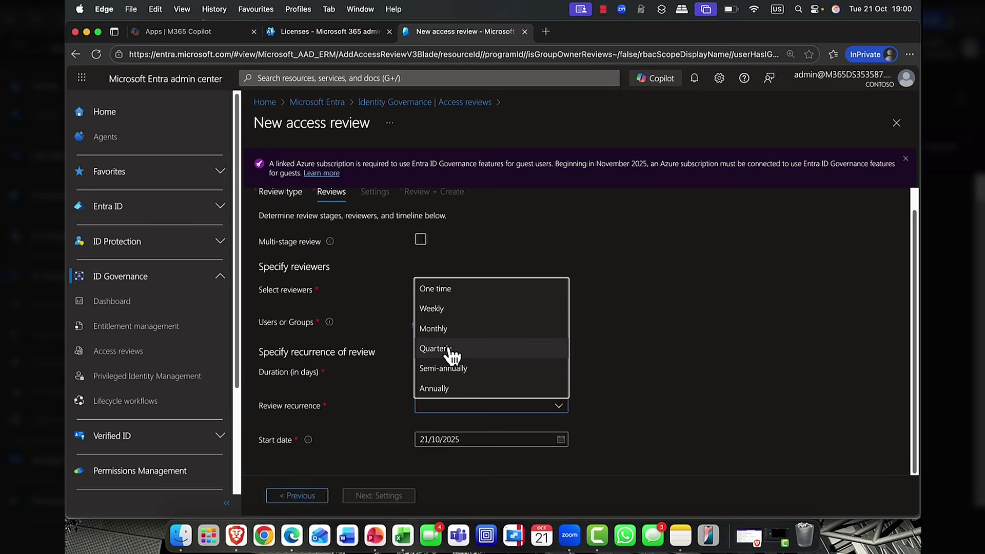
left_click(456, 369)
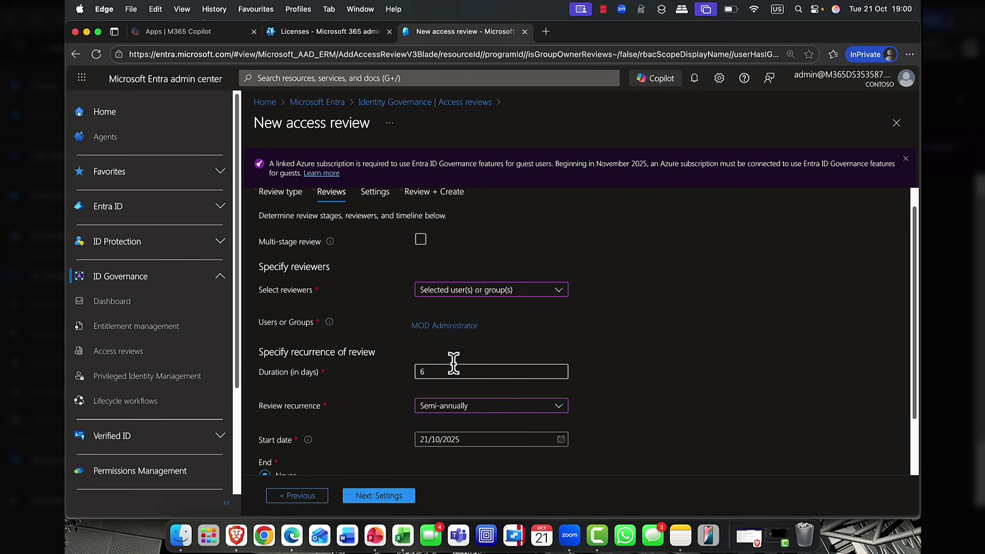
scroll(634, 399, "down", 2)
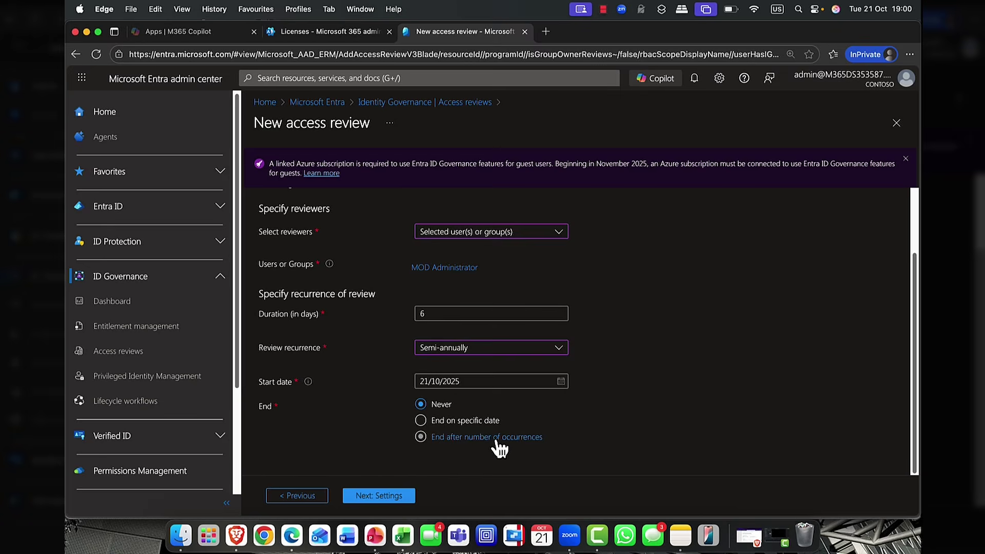
scroll(500, 449, "up", 3)
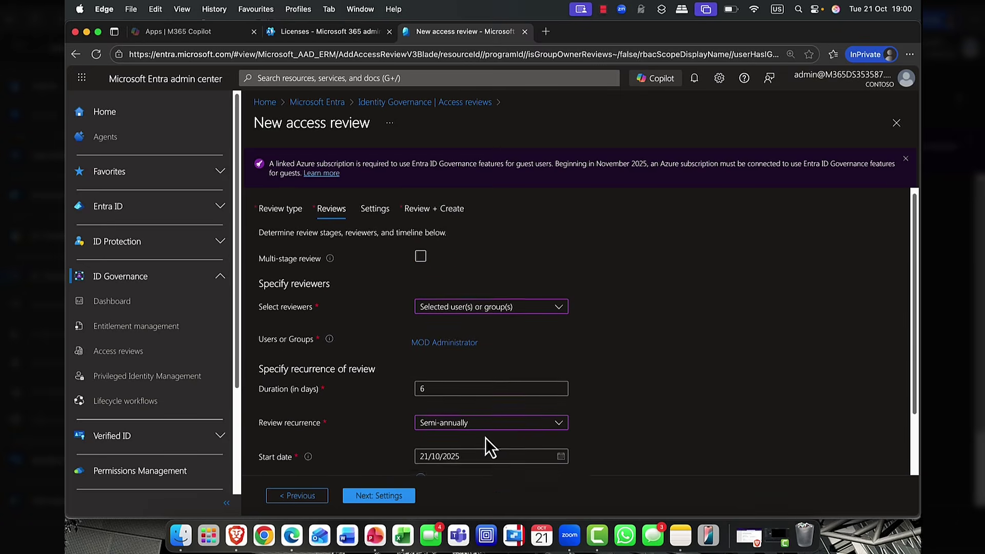
scroll(485, 438, "down", 3)
left_click(389, 497)
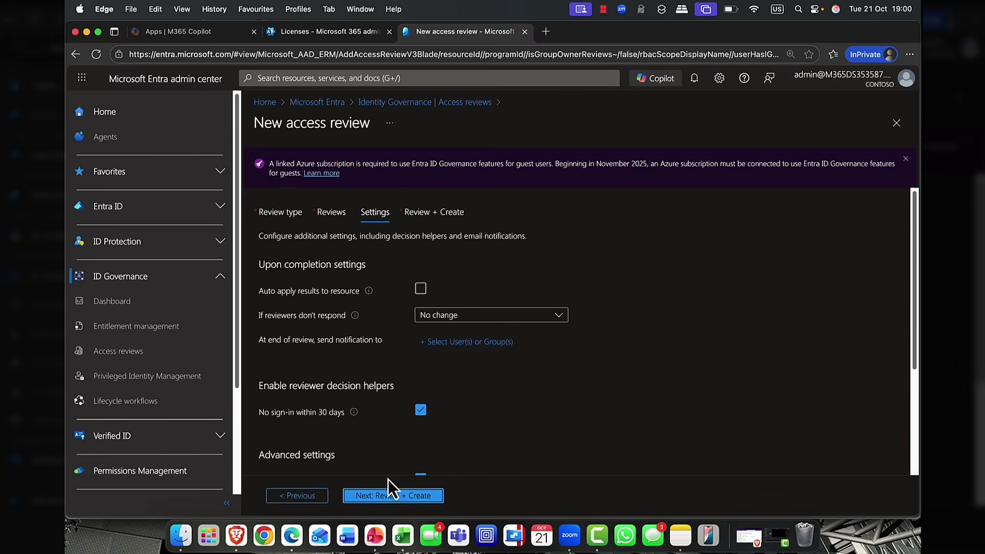
Enable Auto apply results to resource and set If reviewers don't respond to Take recommendations.
scroll(458, 409, "down", 4)
scroll(457, 408, "down", 2)
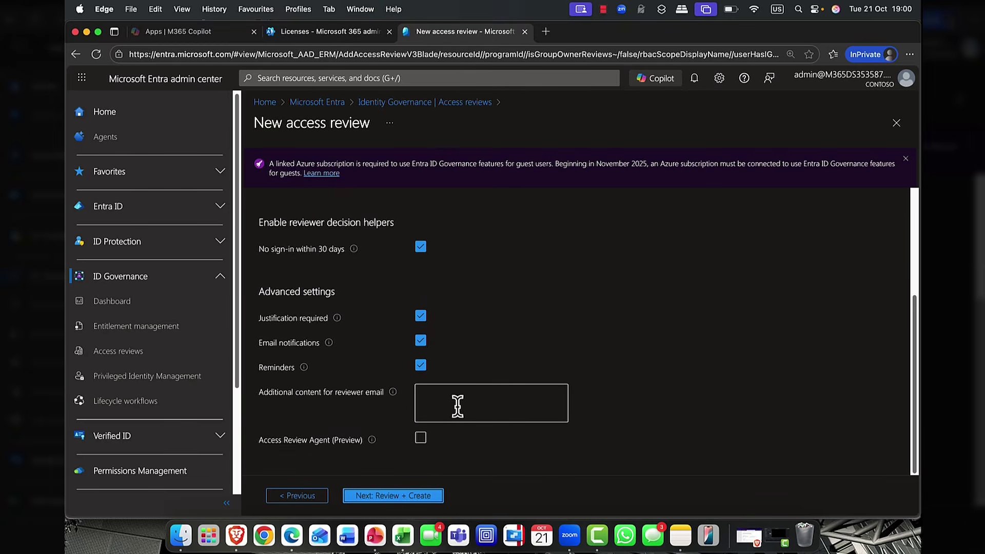
scroll(458, 408, "up", 5)
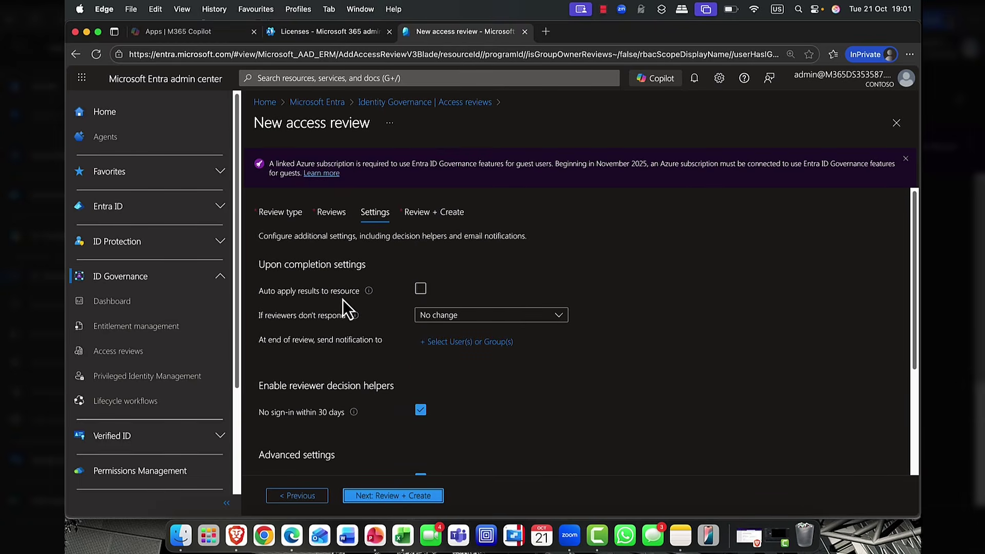
left_click(420, 290)
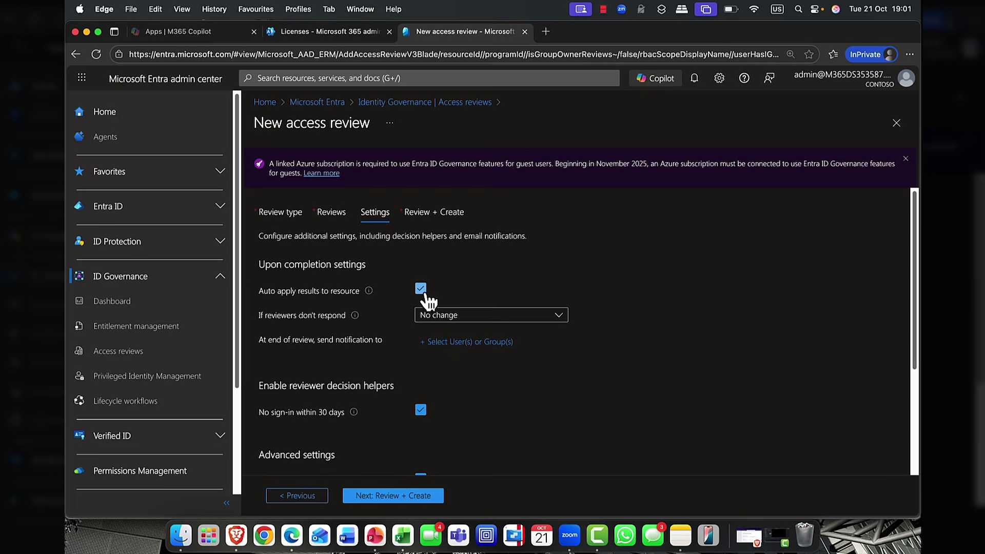
left_click(504, 318)
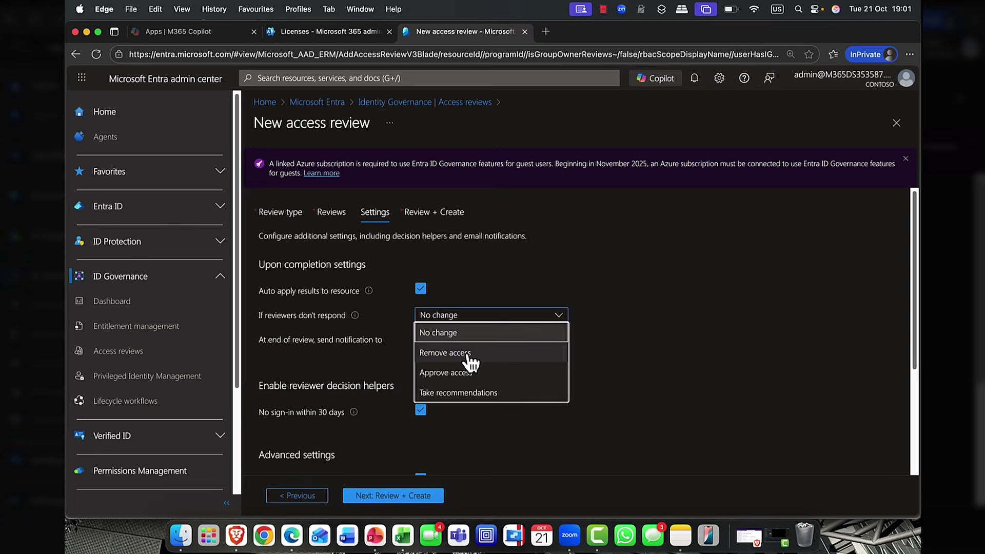
left_click(468, 392)
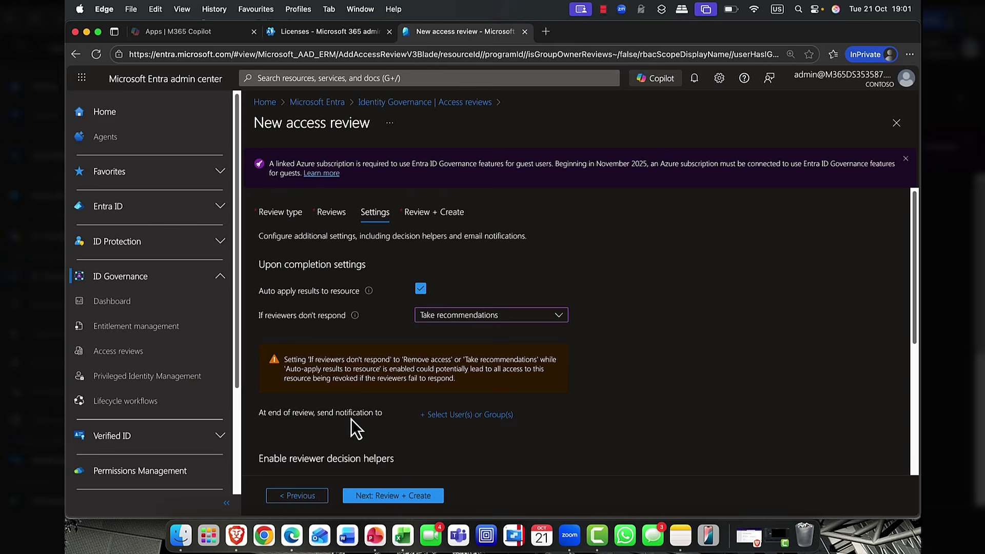
Choose the MOD Administrator account as the recipient of the end-of-review notification.
left_click(444, 416)
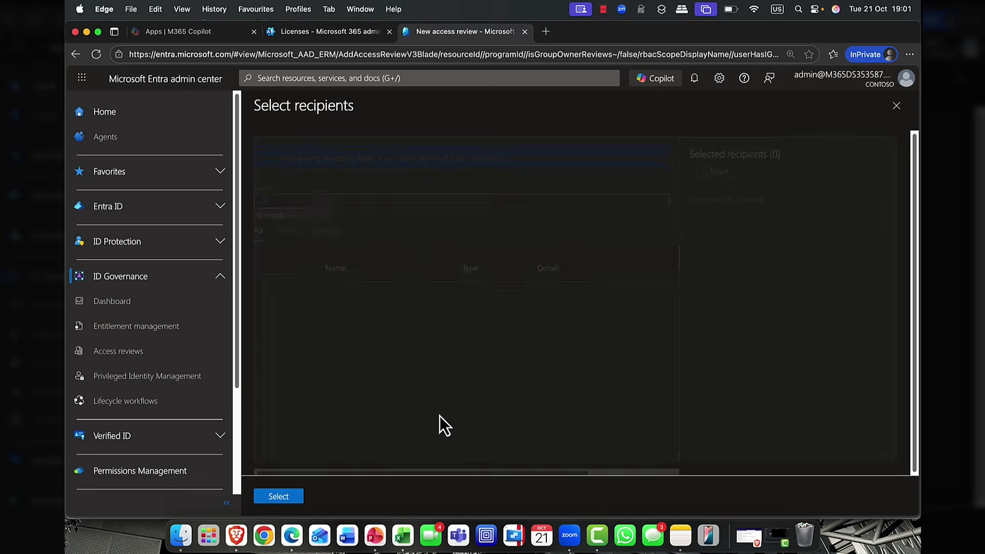
left_click(355, 201)
type("mod")
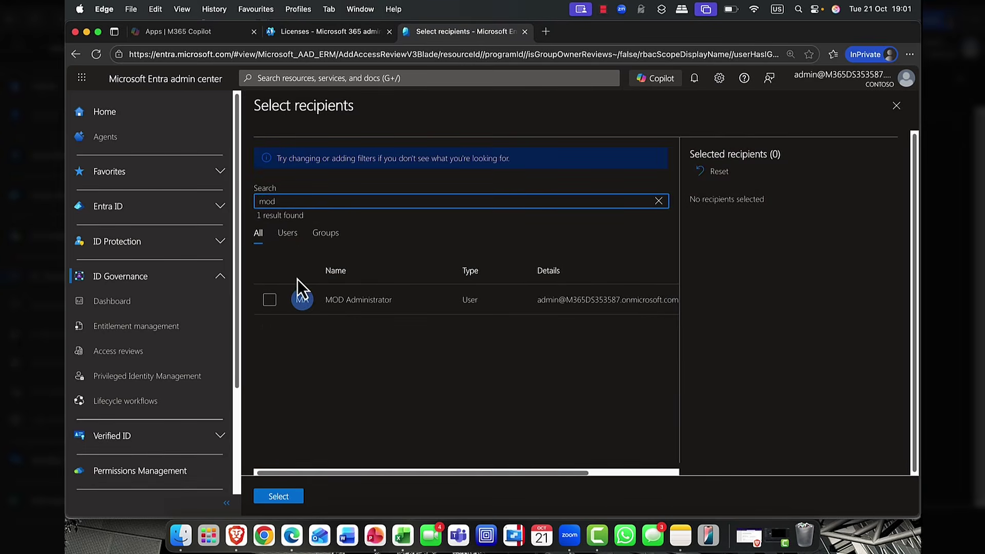
left_click(270, 301)
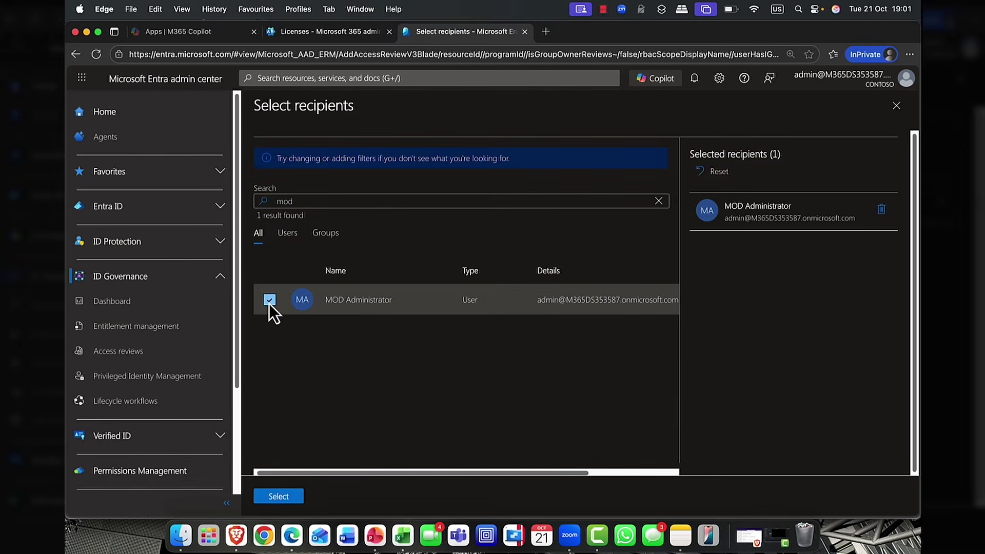
left_click(283, 497)
Examine the decision helper and advanced settings, switching Access Review Agent (Preview) on and off again.
scroll(386, 461, "down", 4)
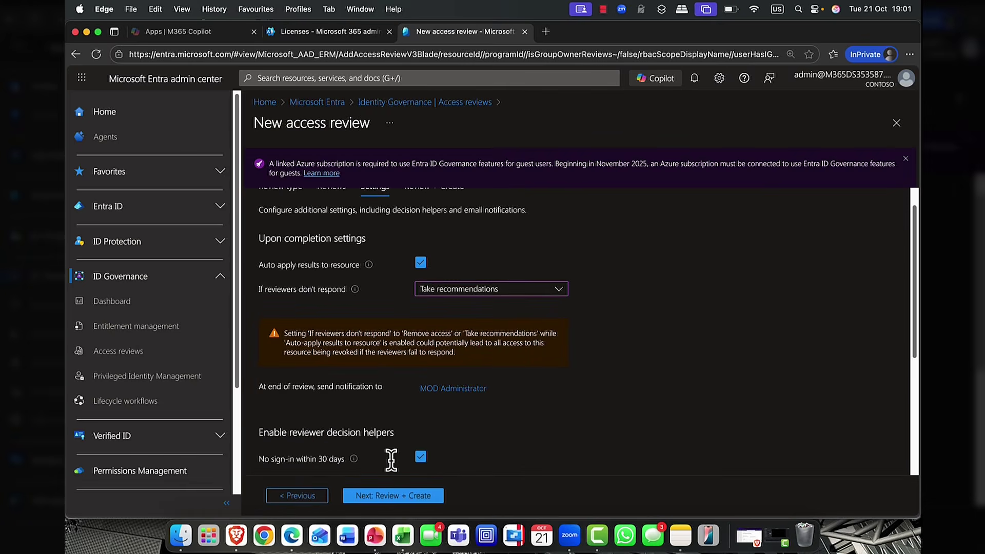
scroll(386, 461, "down", 3)
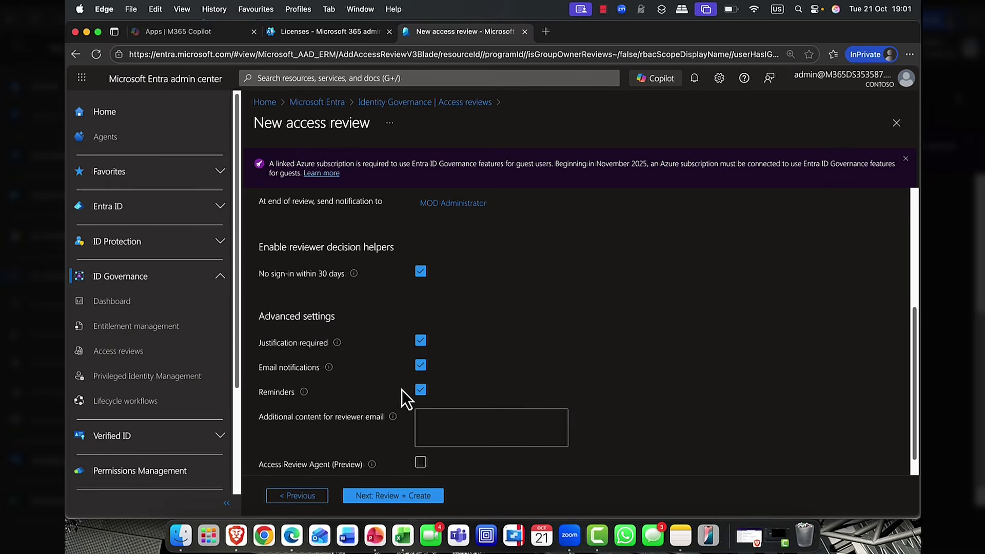
scroll(423, 413, "down", 1)
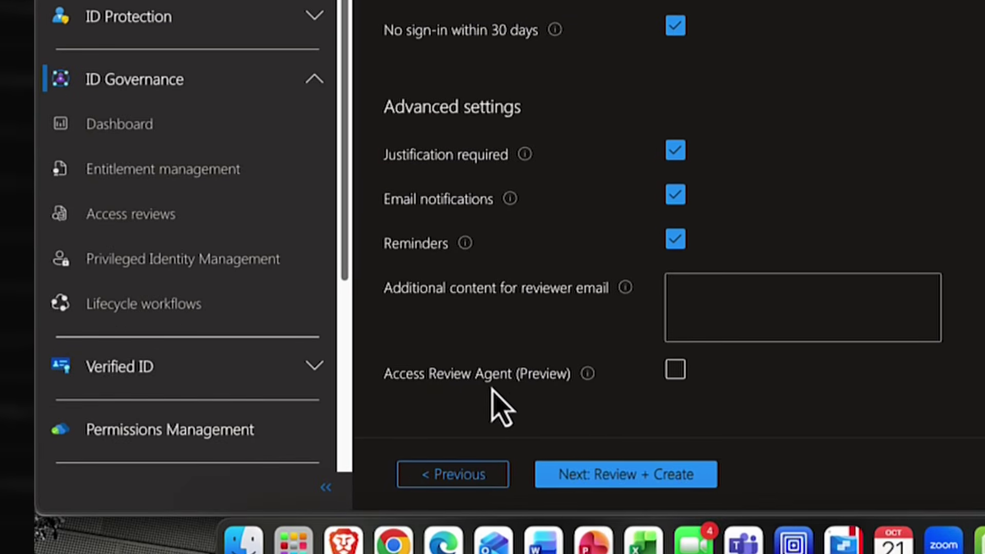
left_click(675, 369)
left_click(674, 370)
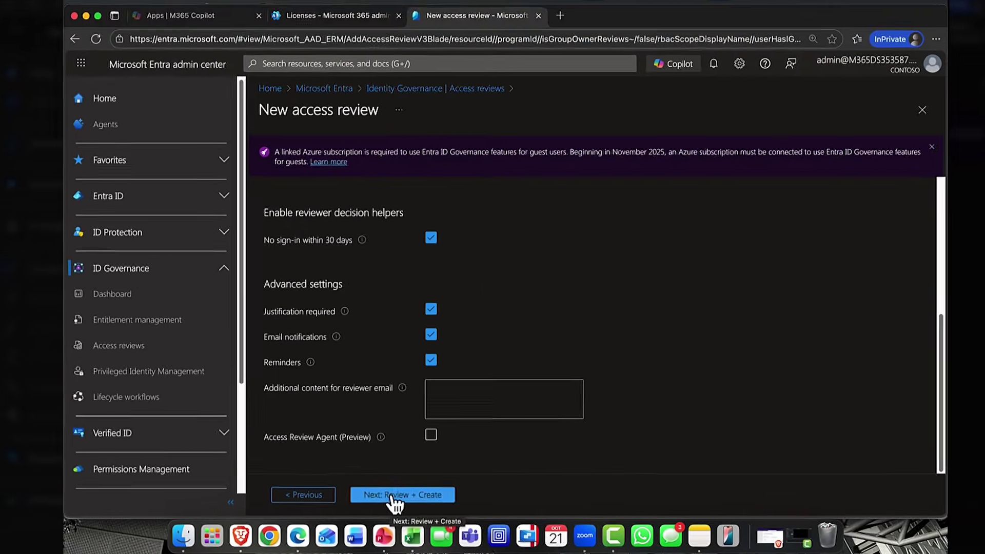
Proceed to Review + Create, name the access review "Oslo 1" and create it.
left_click(394, 495)
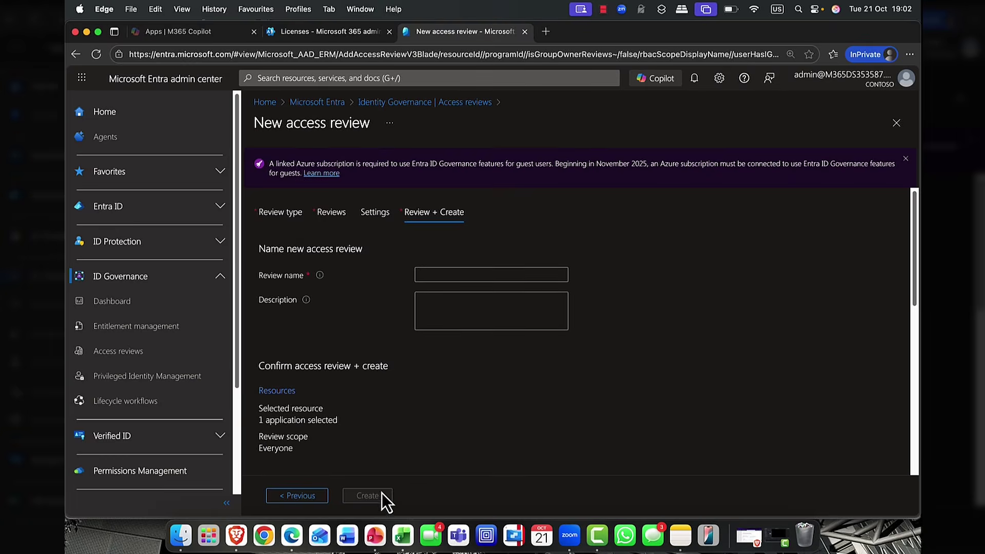
left_click(445, 275)
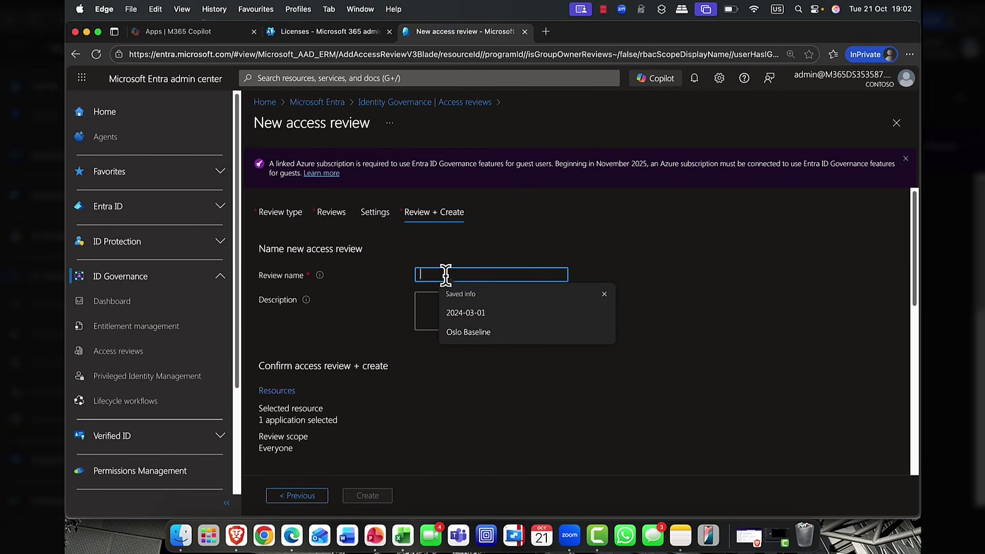
type("Oslo ")
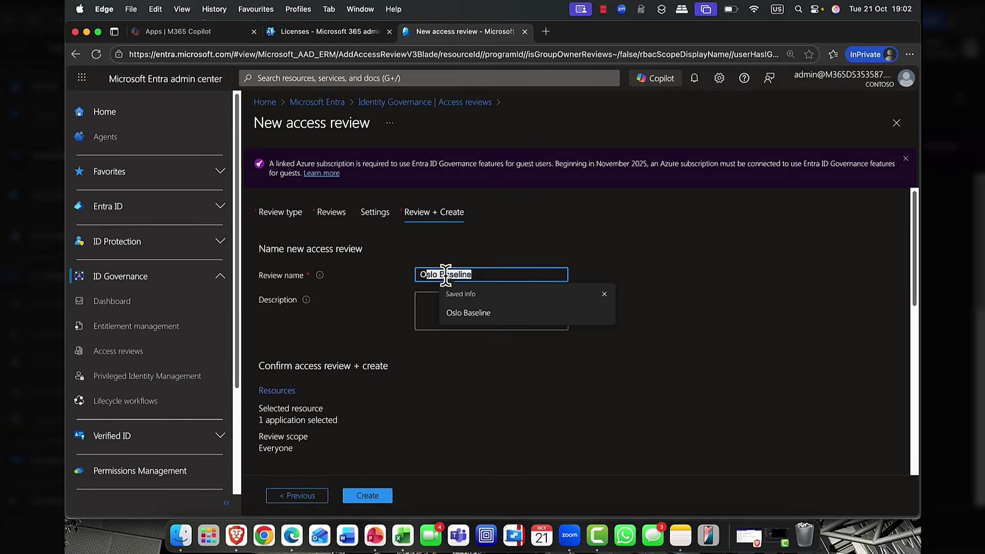
type("1")
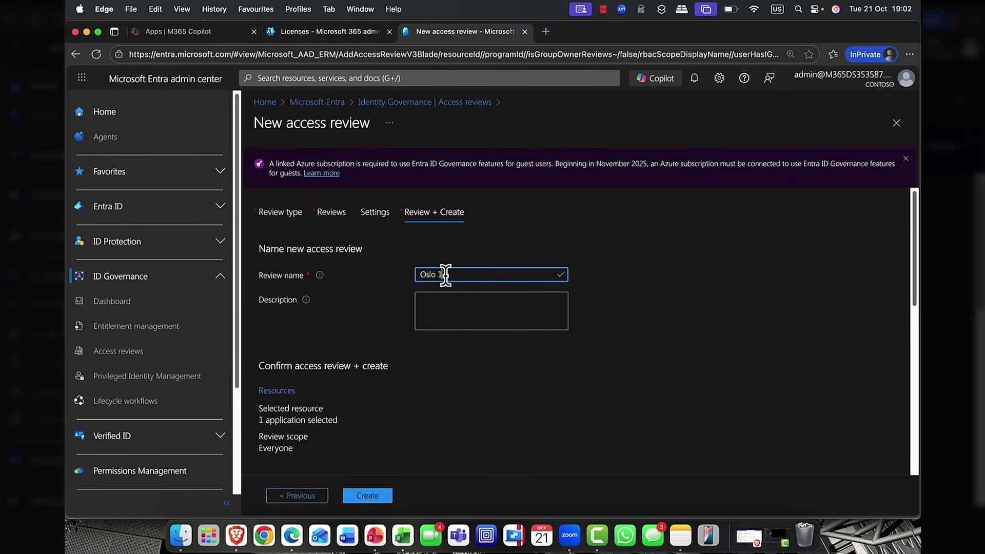
left_click(360, 495)
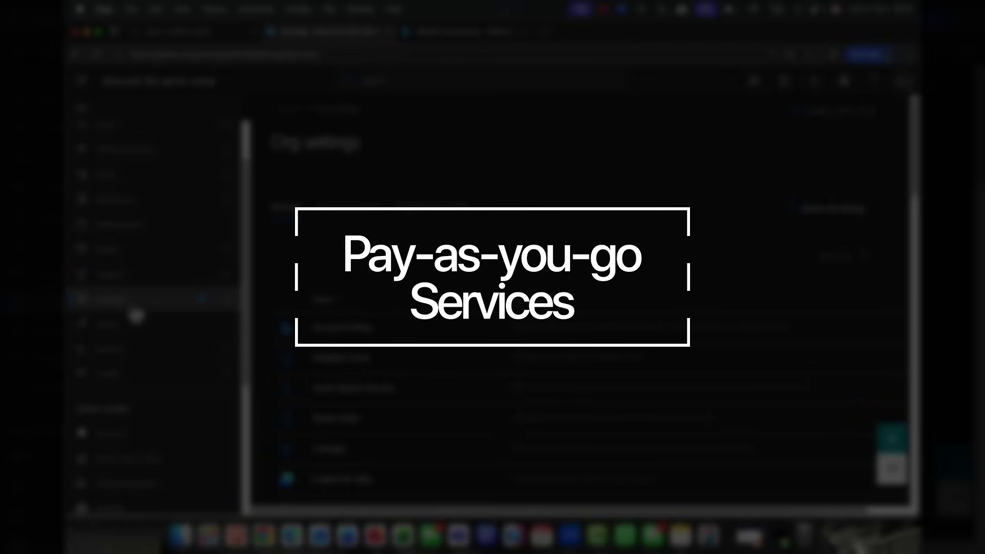
Open Pay-as-you-go services from the Org settings services in the Microsoft 365 admin center.
scroll(390, 330, "down", 3)
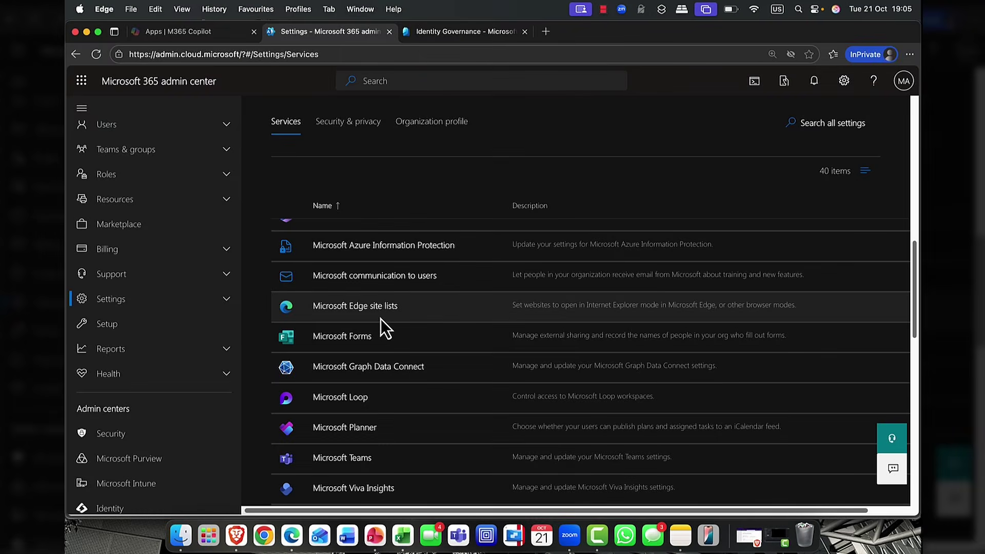
scroll(380, 318, "down", 5)
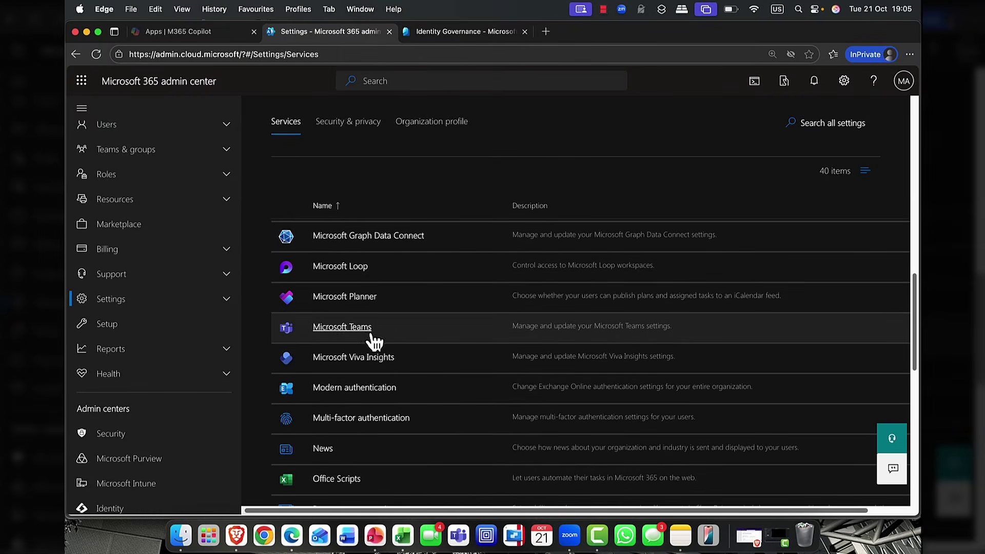
scroll(401, 352, "down", 6)
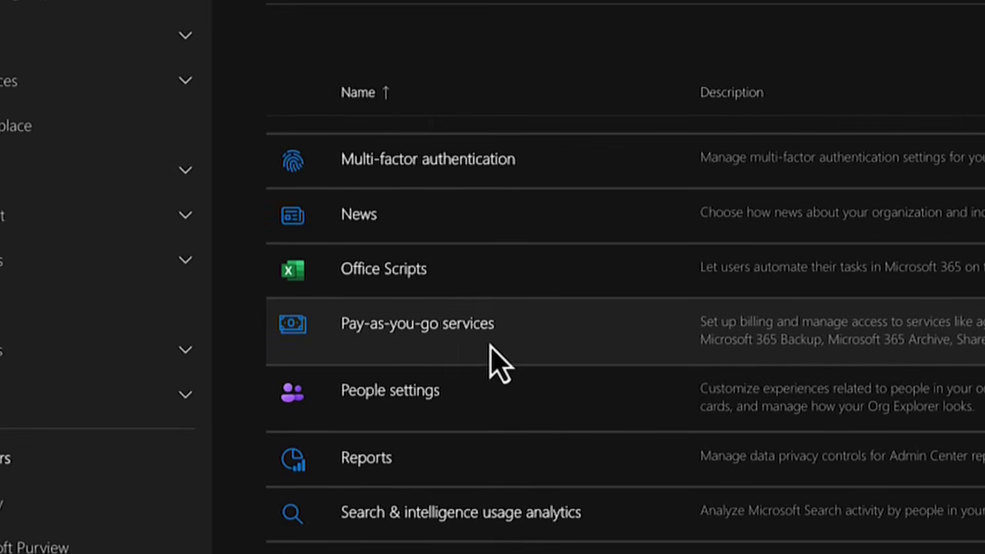
left_click(407, 331)
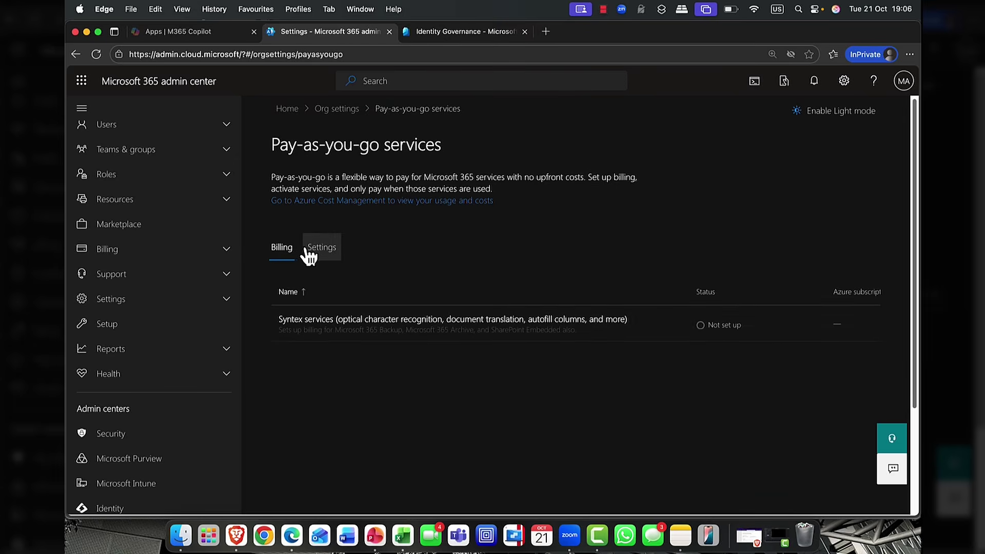
Look through the pay-as-you-go Syntex services for videos, storage, apps, and documents and images.
left_click(322, 253)
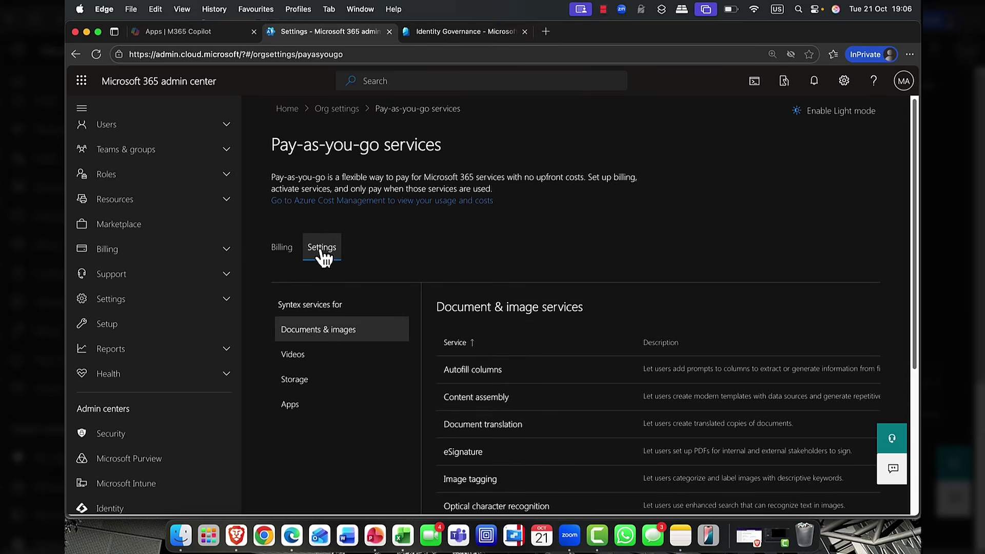
left_click(309, 355)
left_click(314, 383)
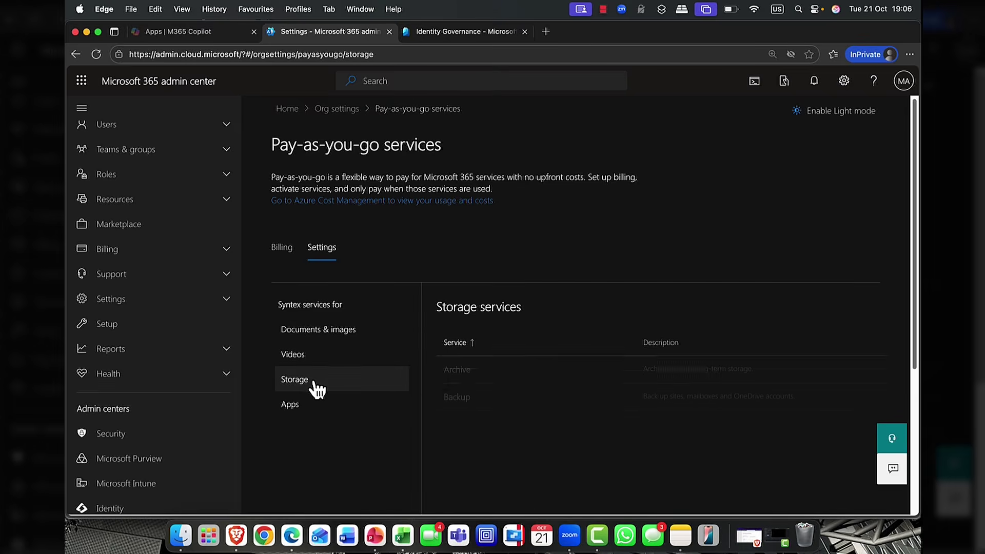
left_click(315, 404)
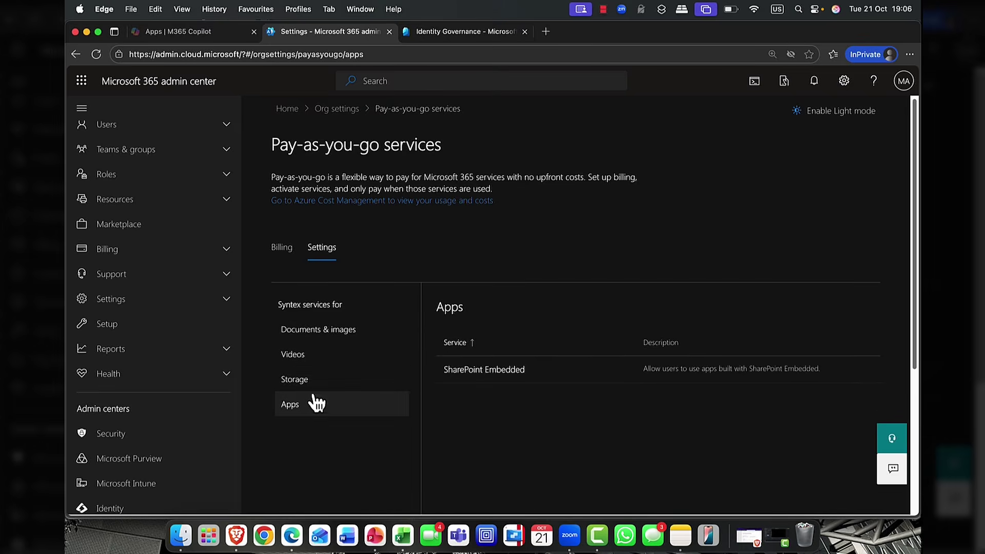
left_click(318, 355)
left_click(326, 331)
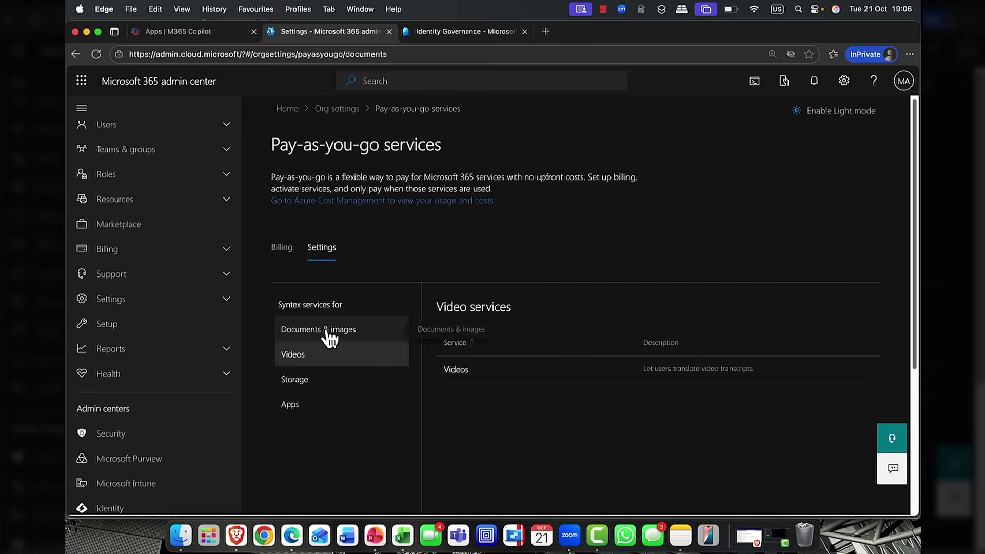
View the eSignature service's billing setup, close it and return to the pay-as-you-go billing overview.
scroll(473, 370, "down", 3)
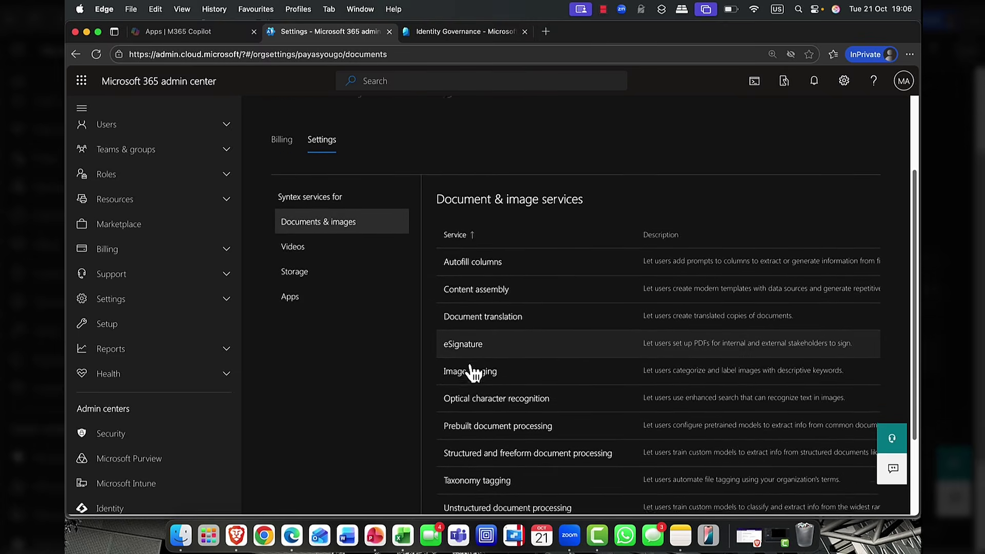
scroll(472, 372, "down", 1)
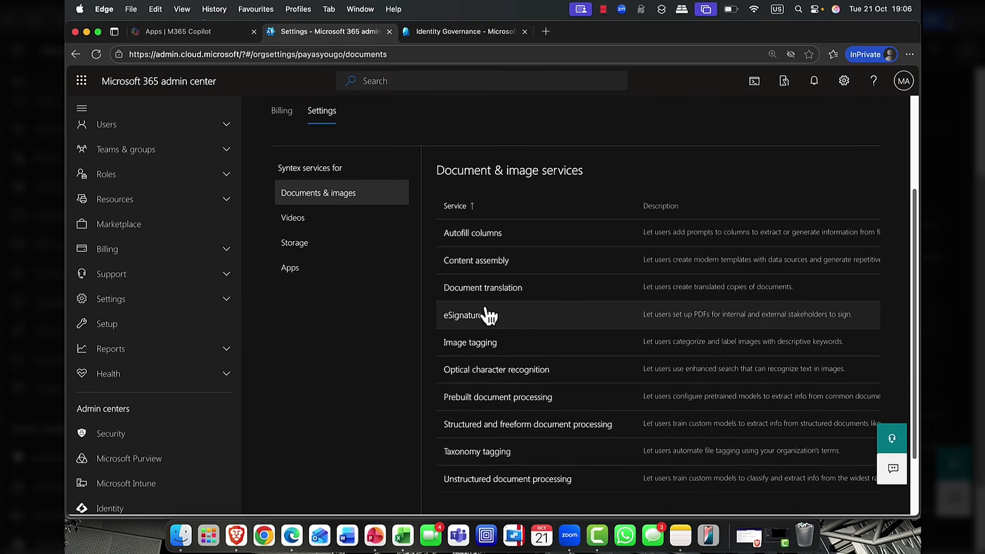
left_click(459, 322)
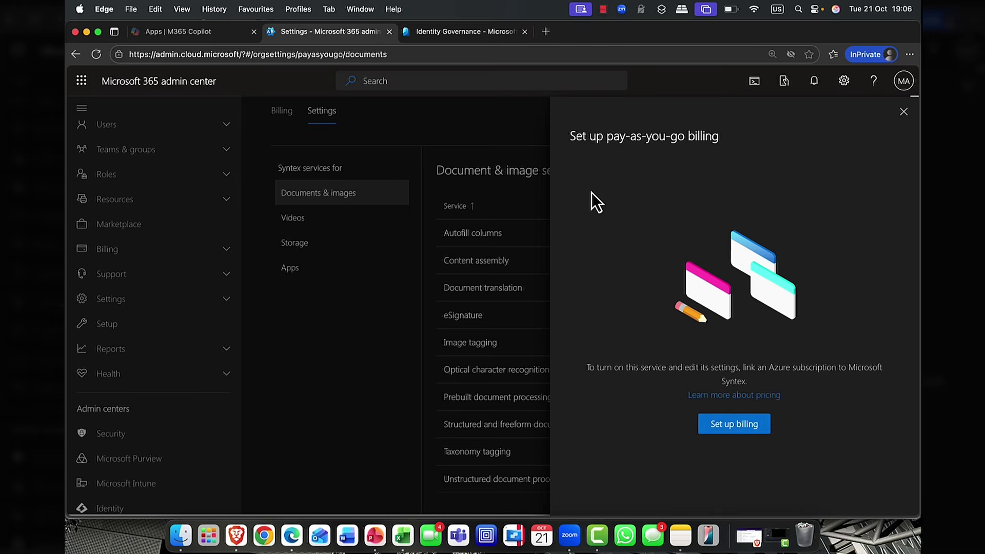
left_click(904, 110)
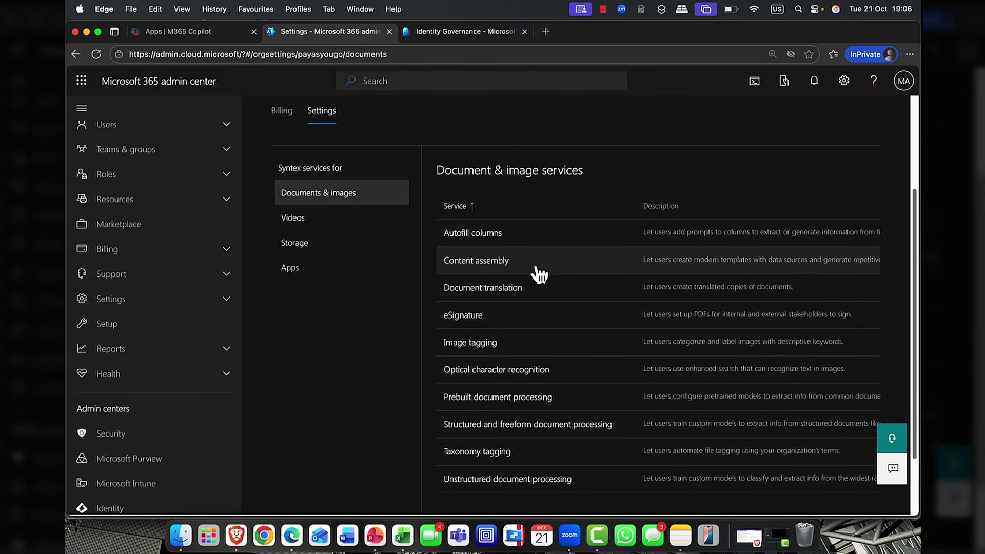
left_click(285, 113)
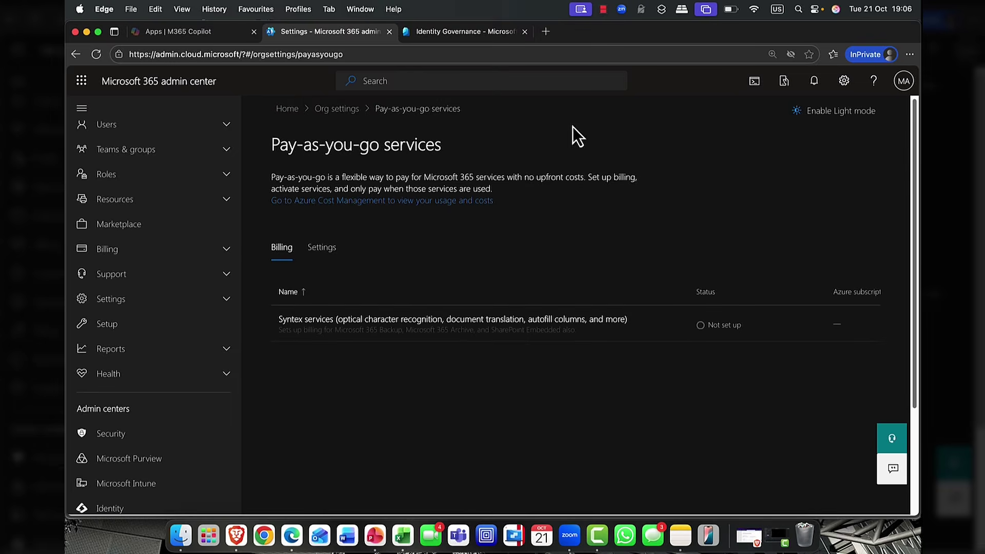